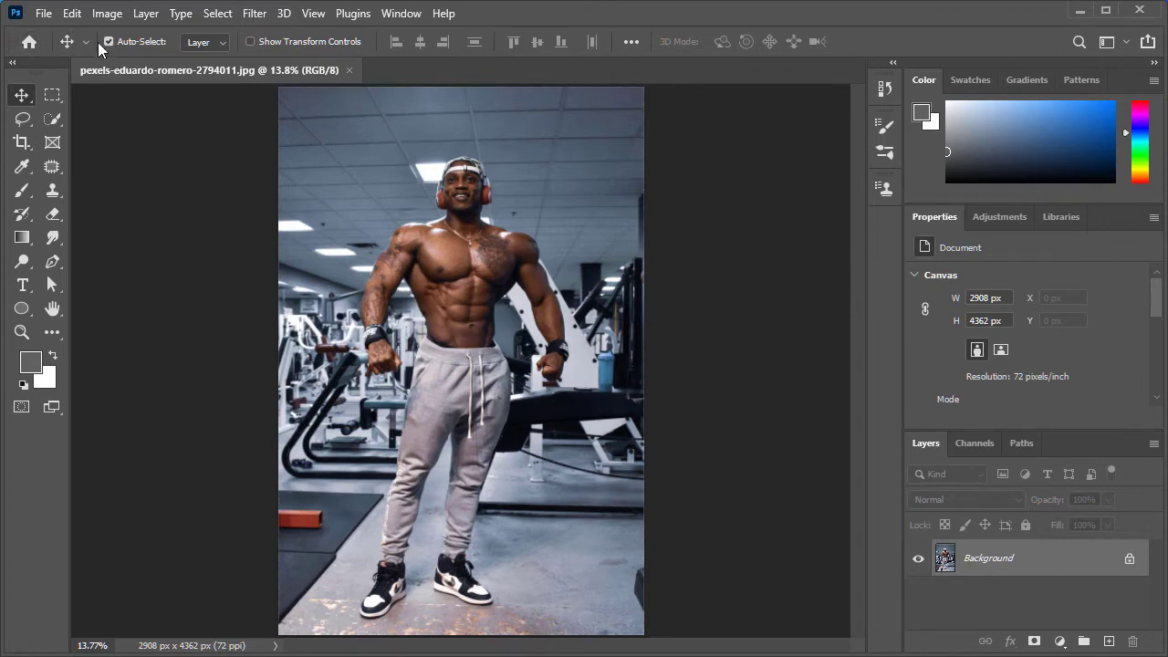
- Open pexels-arthouse-studio-4339423.jpg, the chestnut horse photo, as a new document
click(44, 14)
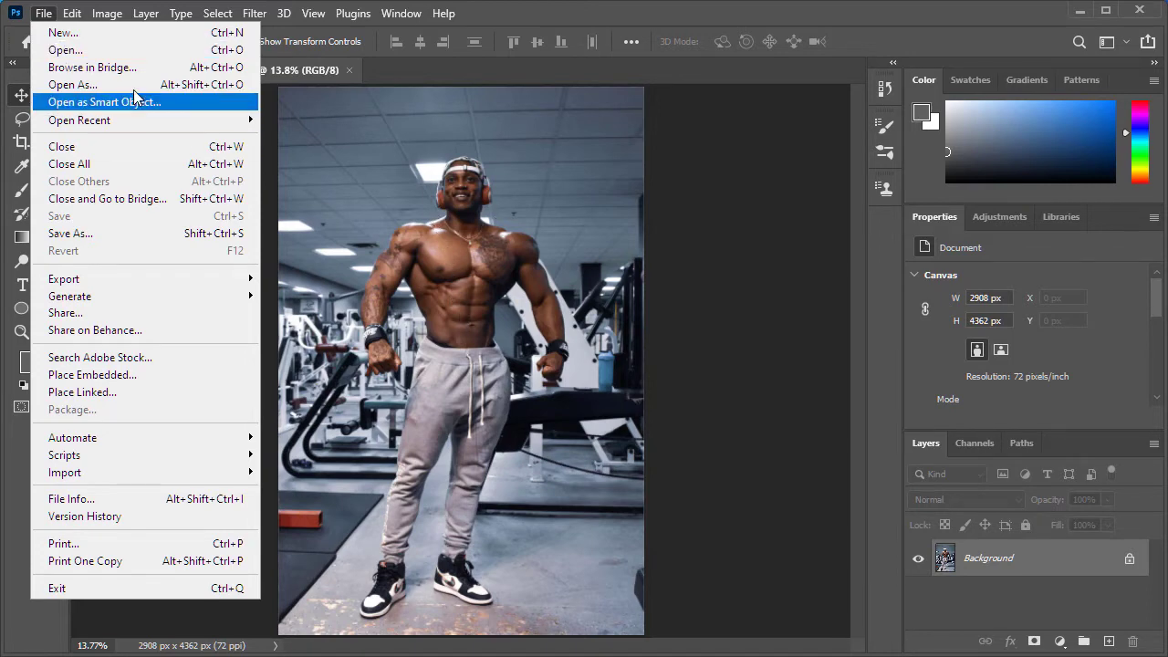
click(65, 50)
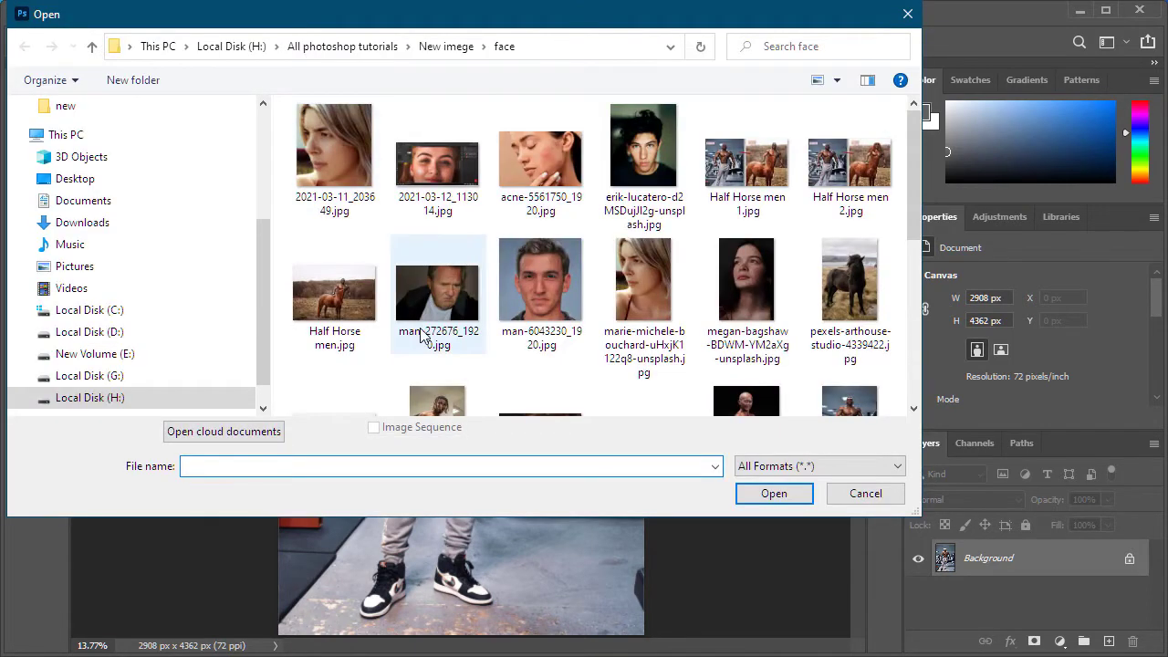
scroll(418, 327, down, 3)
click(335, 217)
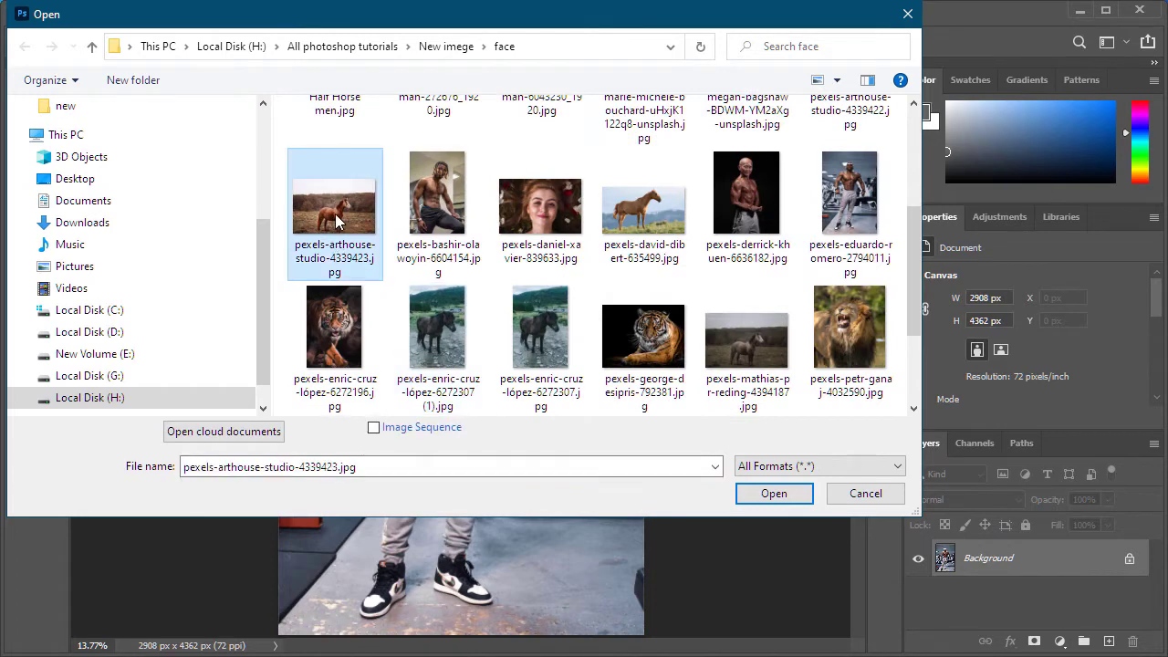
click(796, 502)
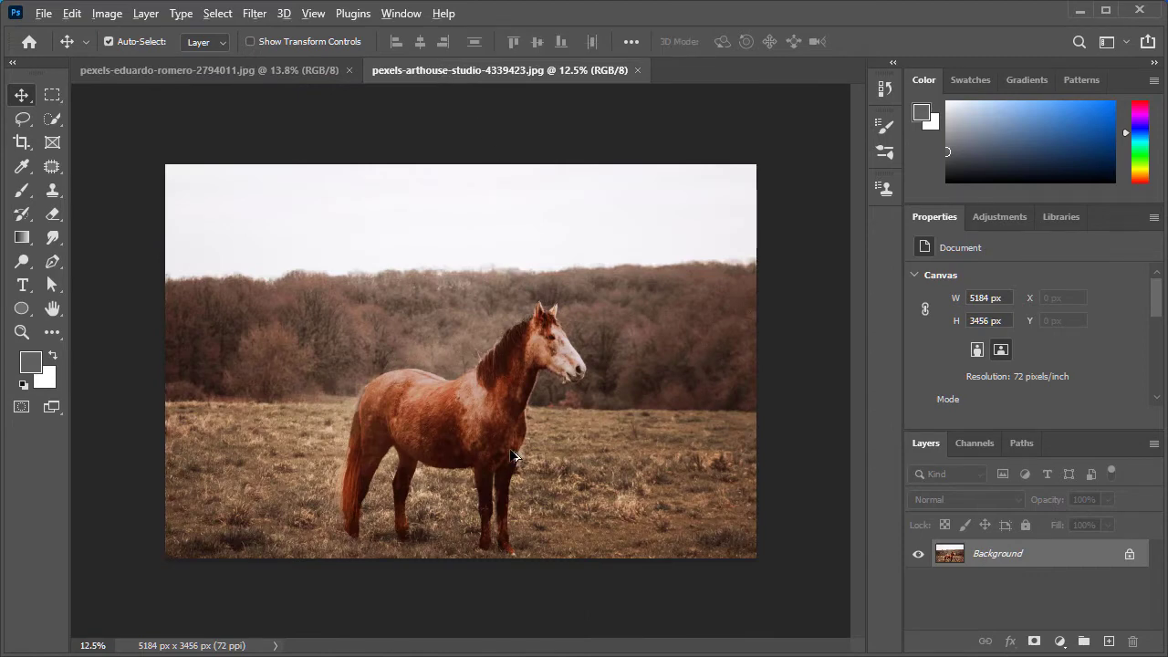
- Duplicate the horse photo's Background into Layer 1 with Ctrl+J and keep Layer 1 active
scroll(514, 456, up, 2)
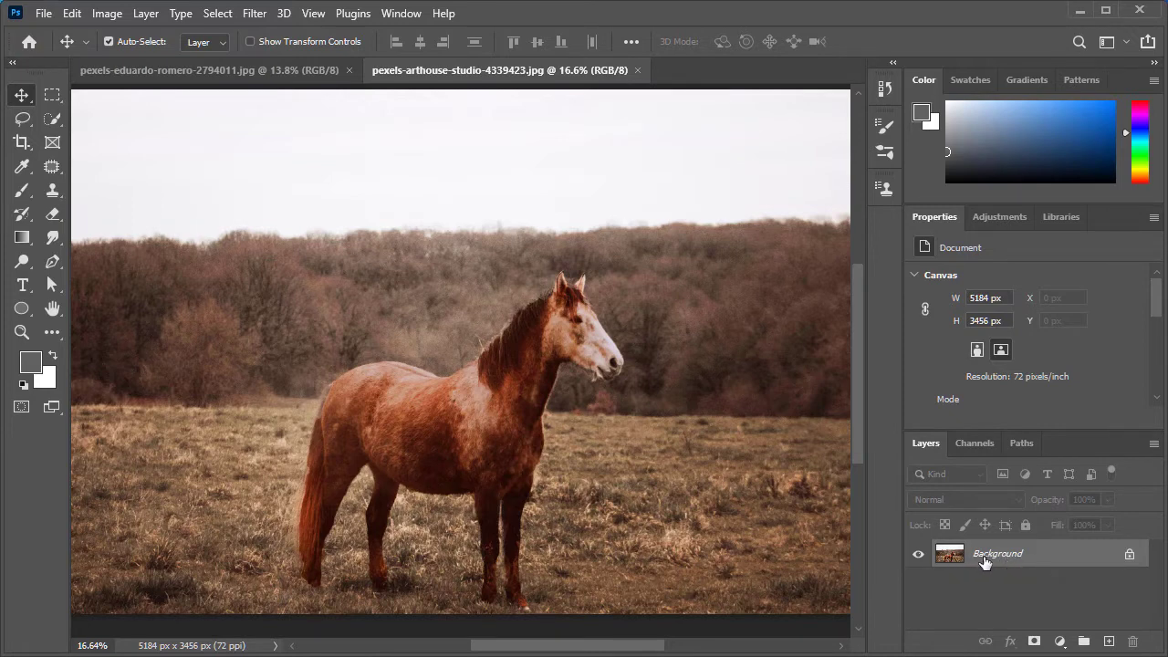
key(ctrl)
key(ctrl+j)
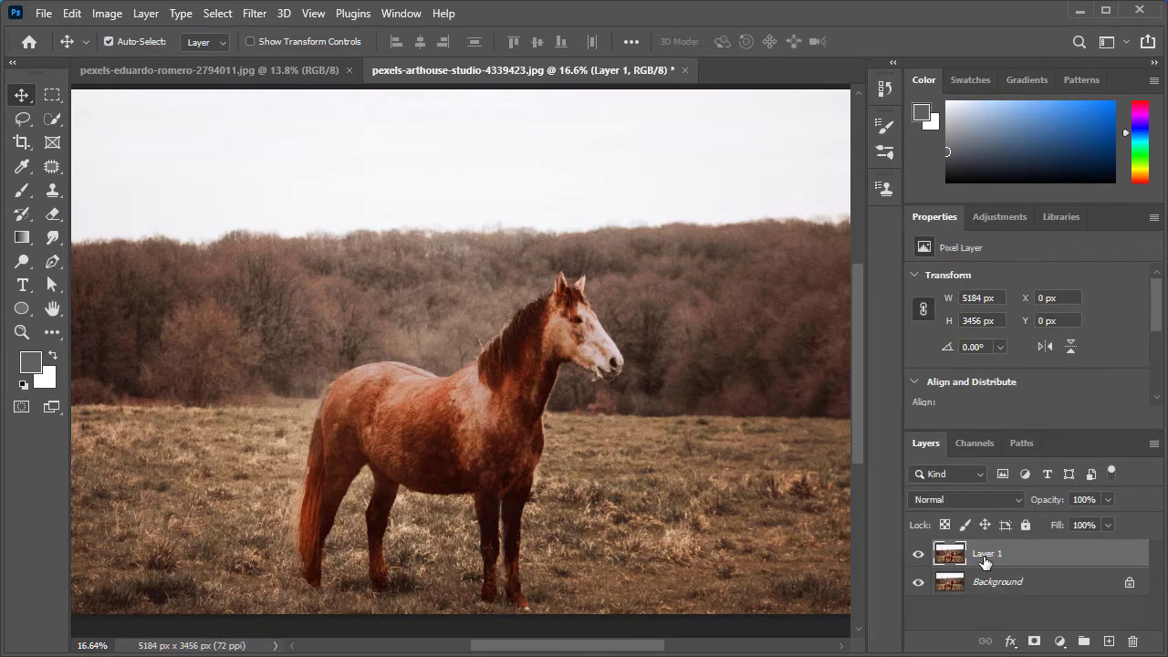
click(996, 593)
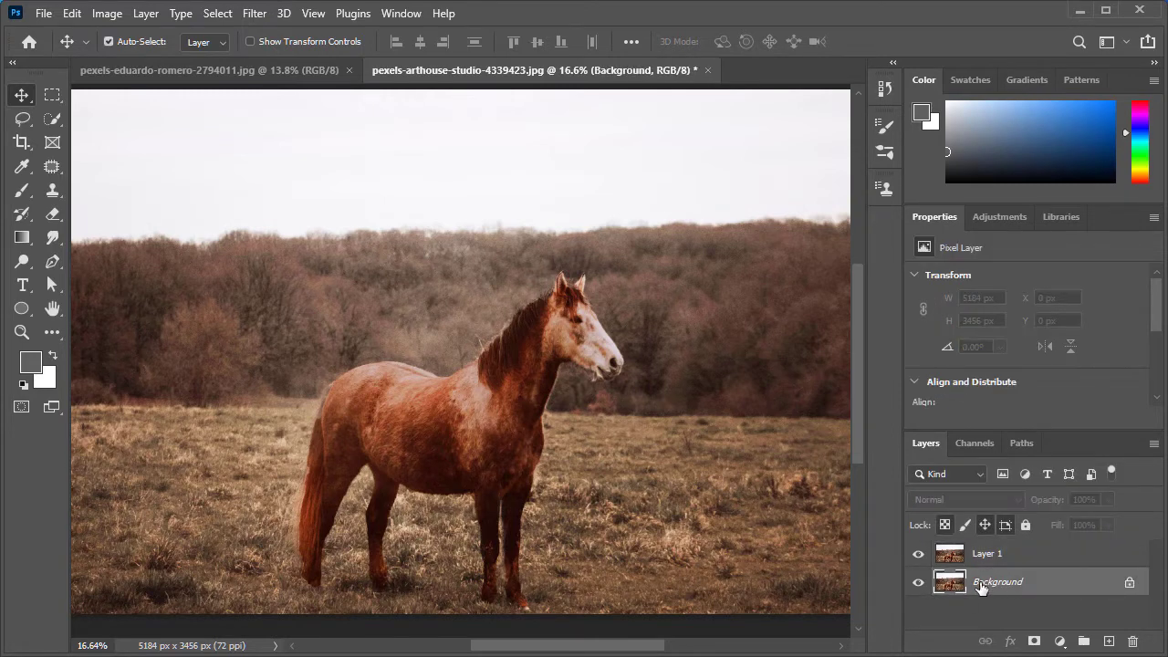
click(983, 562)
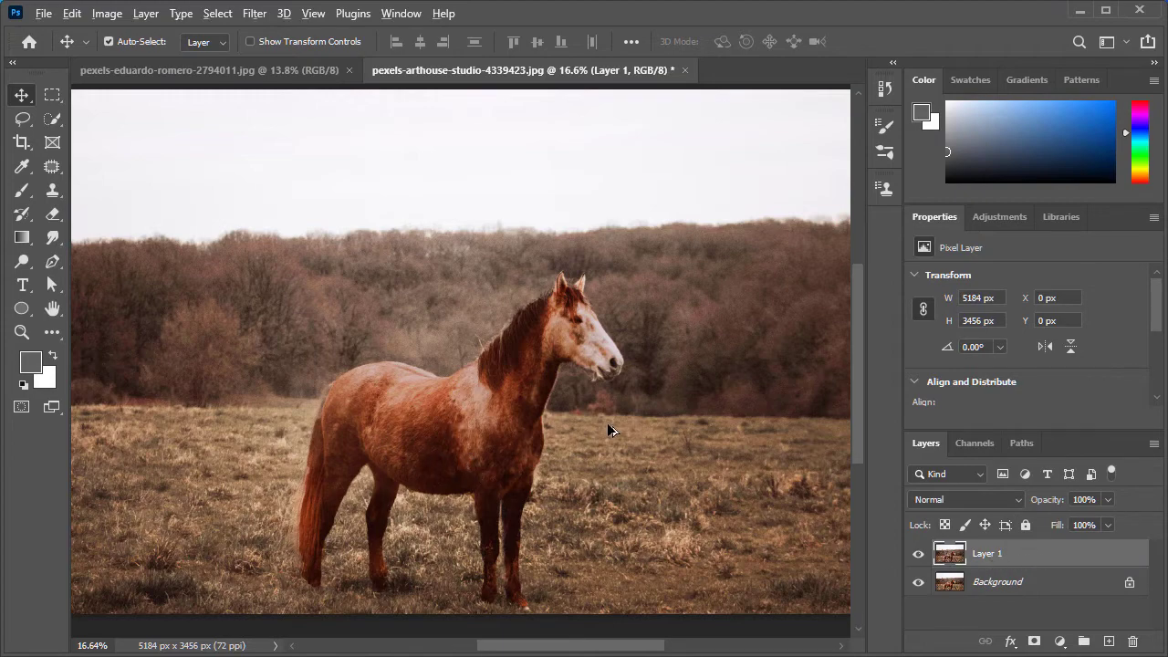
scroll(608, 424, up, 2)
click(219, 72)
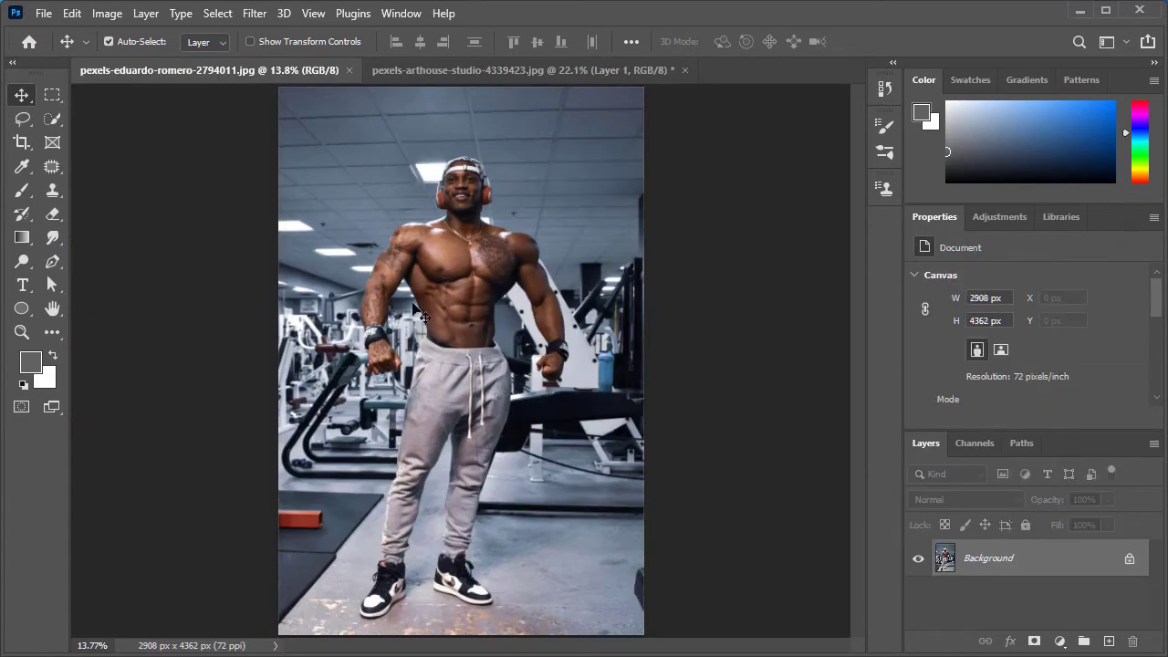
click(460, 72)
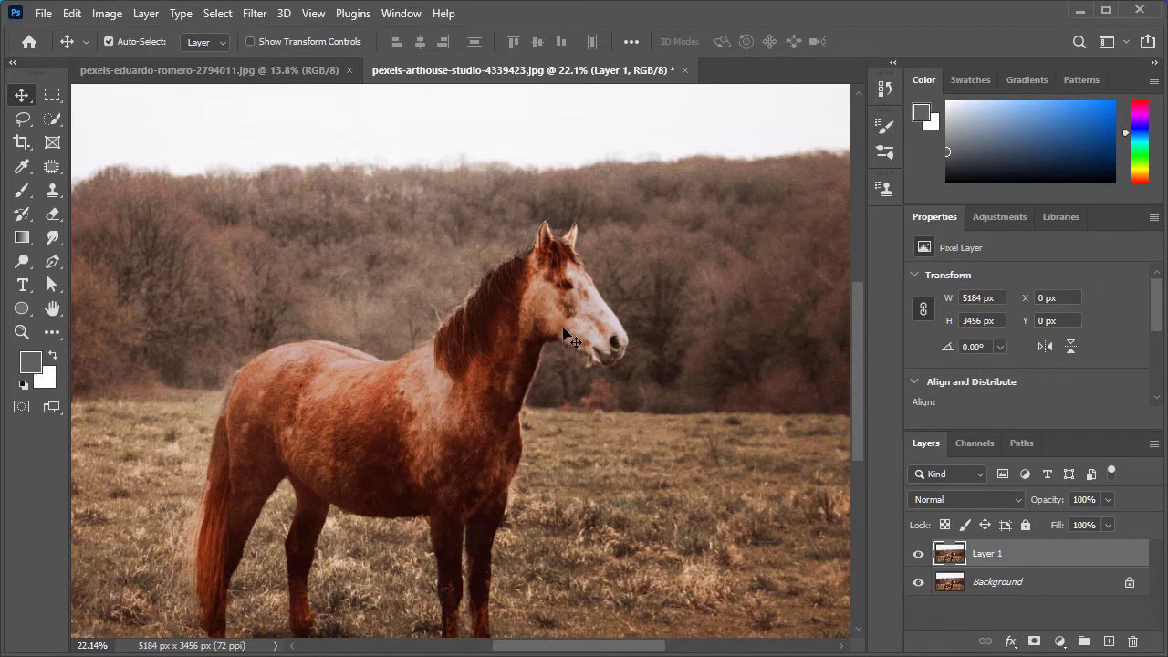
- With the Patch Tool, replace the horse's head and neck with tree texture from the right
click(52, 169)
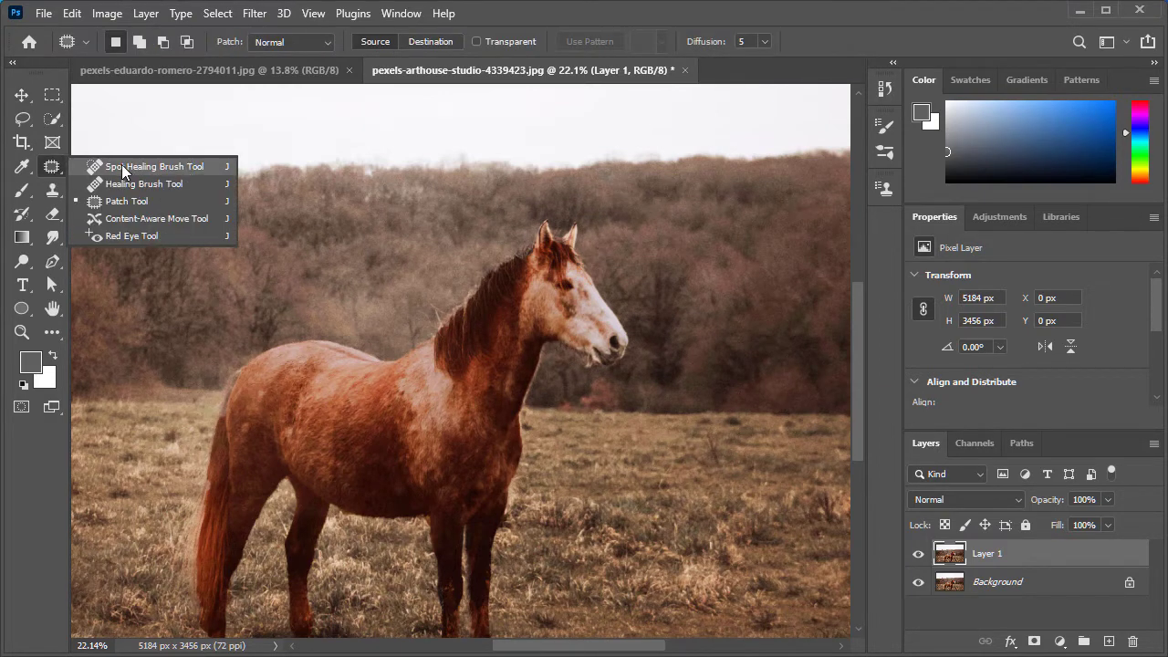
click(123, 168)
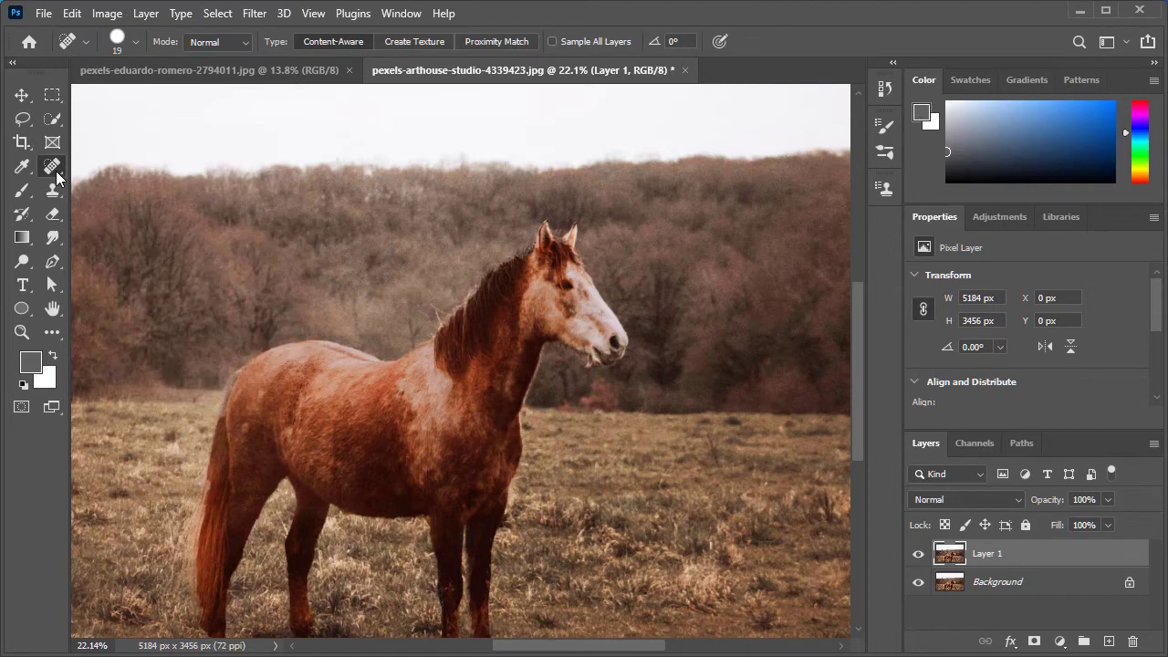
right_click(56, 171)
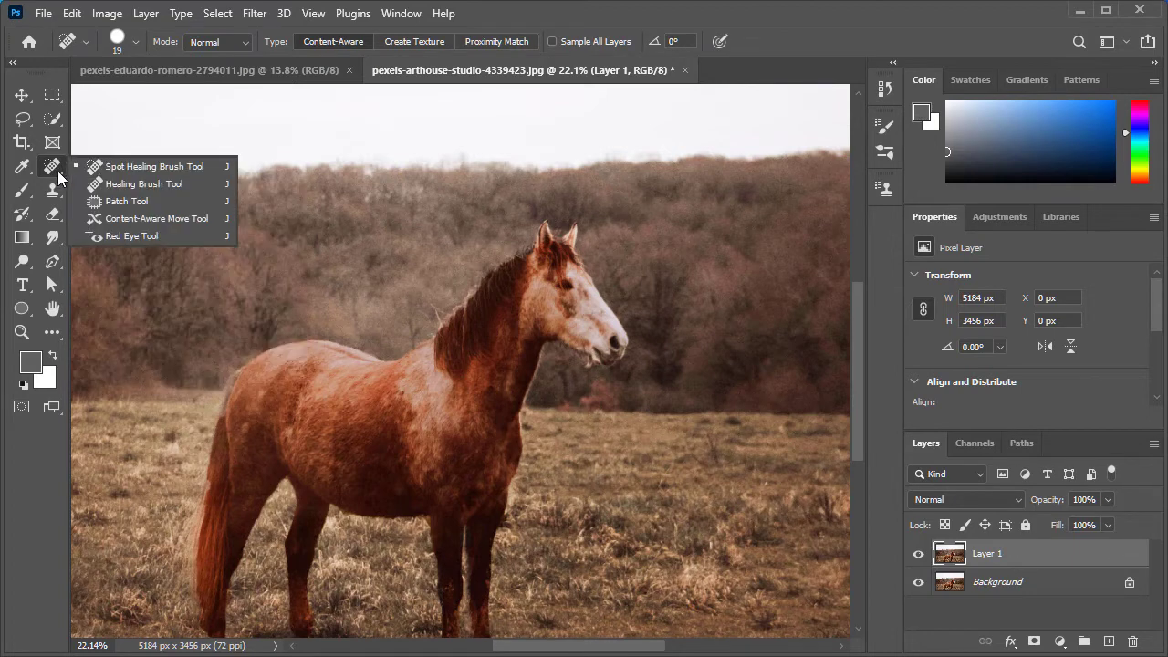
click(123, 202)
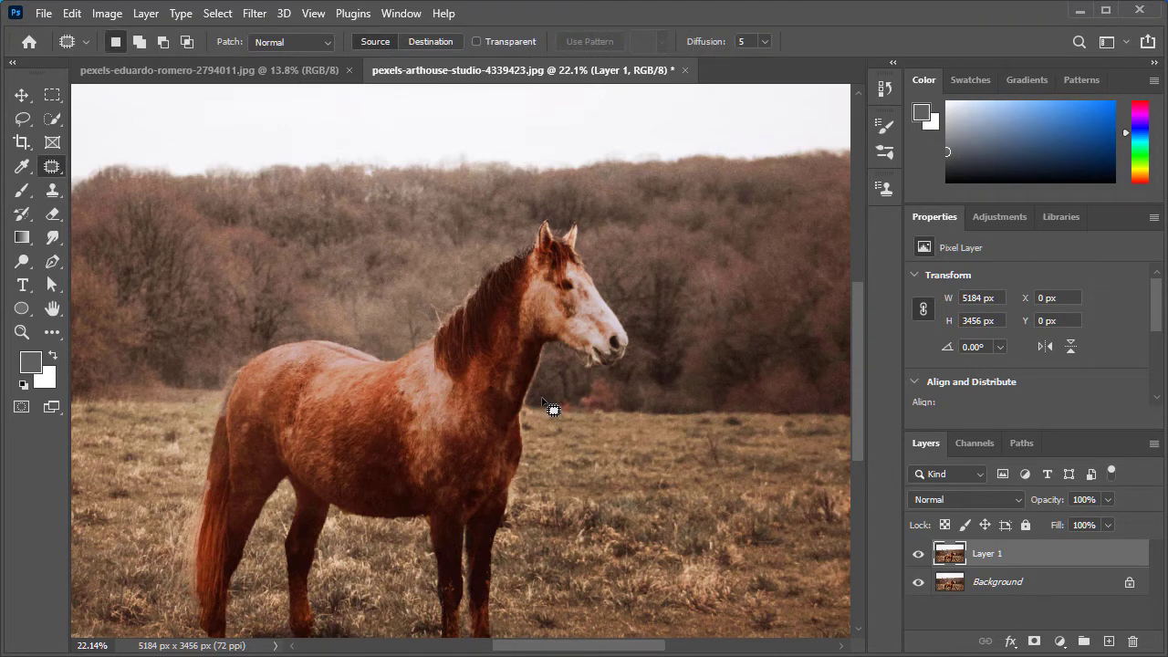
mouse_move(539, 410)
mouse_down()
mouse_move(479, 309)
mouse_move(526, 204)
mouse_move(600, 259)
mouse_move(647, 360)
mouse_move(542, 409)
mouse_up()
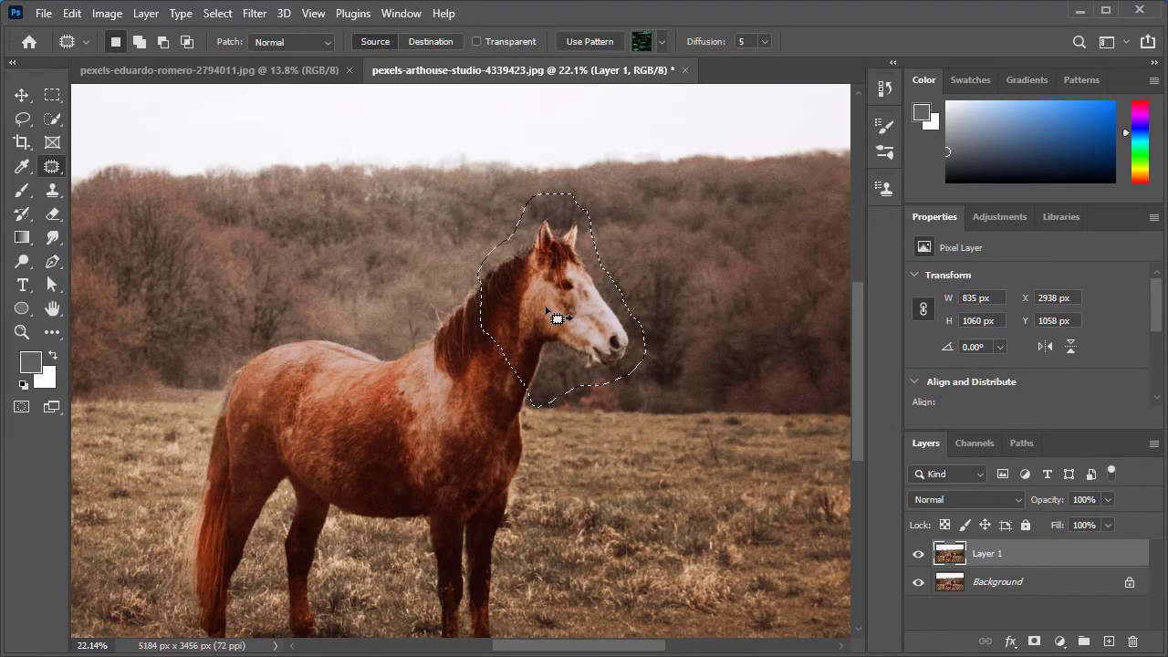
mouse_move(535, 313)
mouse_down()
mouse_move(636, 307)
mouse_move(677, 230)
mouse_up()
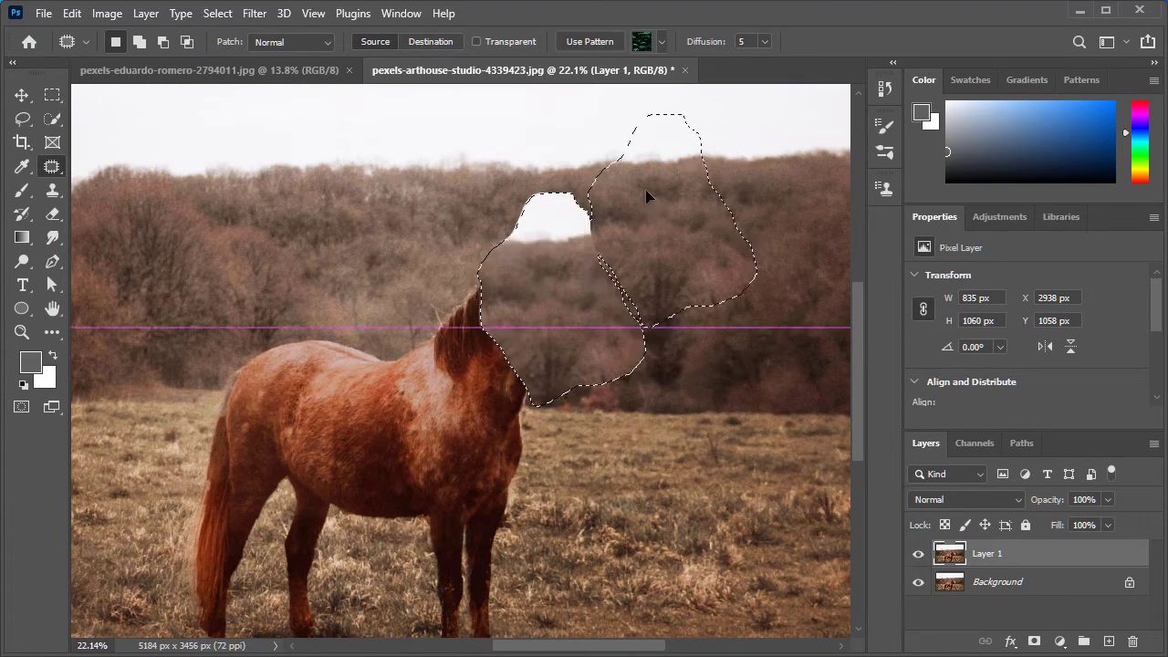
mouse_move(678, 233)
mouse_down()
mouse_move(670, 285)
mouse_move(649, 290)
mouse_move(675, 294)
mouse_up()
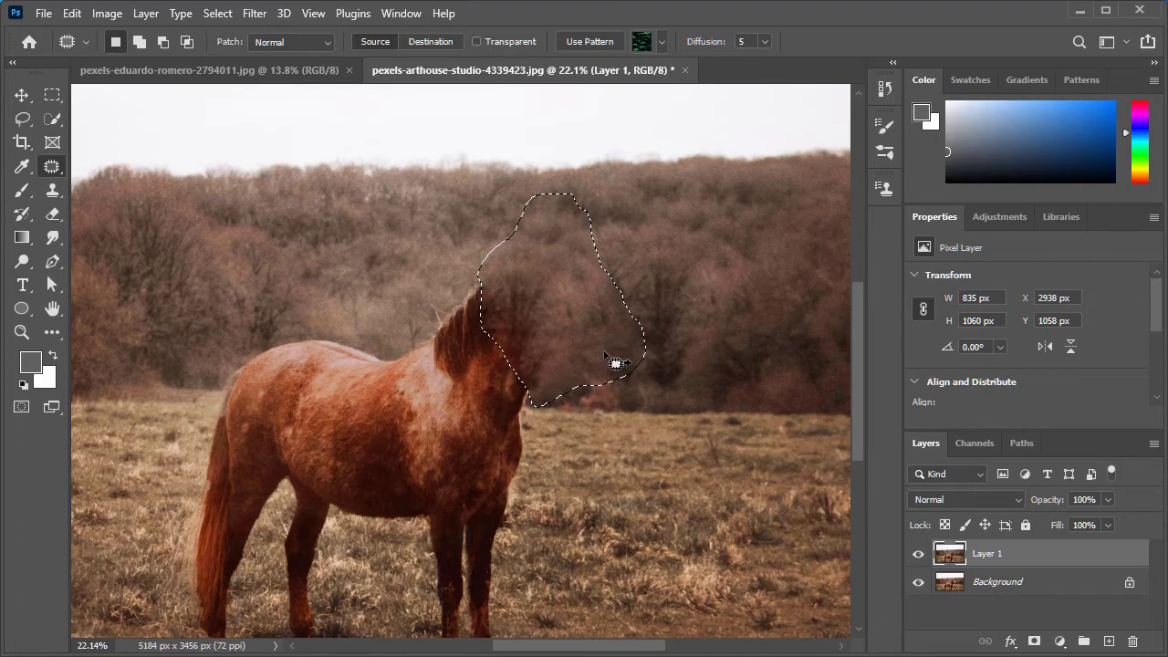
scroll(615, 365, up, 2)
scroll(615, 365, up, 2)
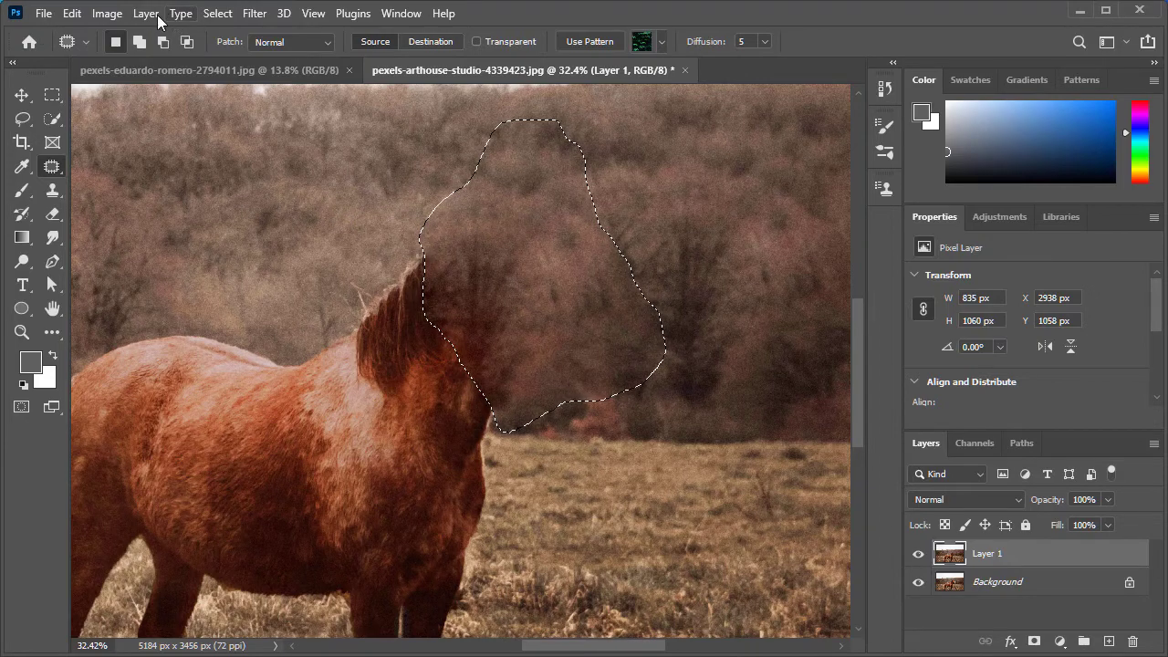
- Deselect the patch and clone the background over the mane tip using the Clone Stamp
click(217, 13)
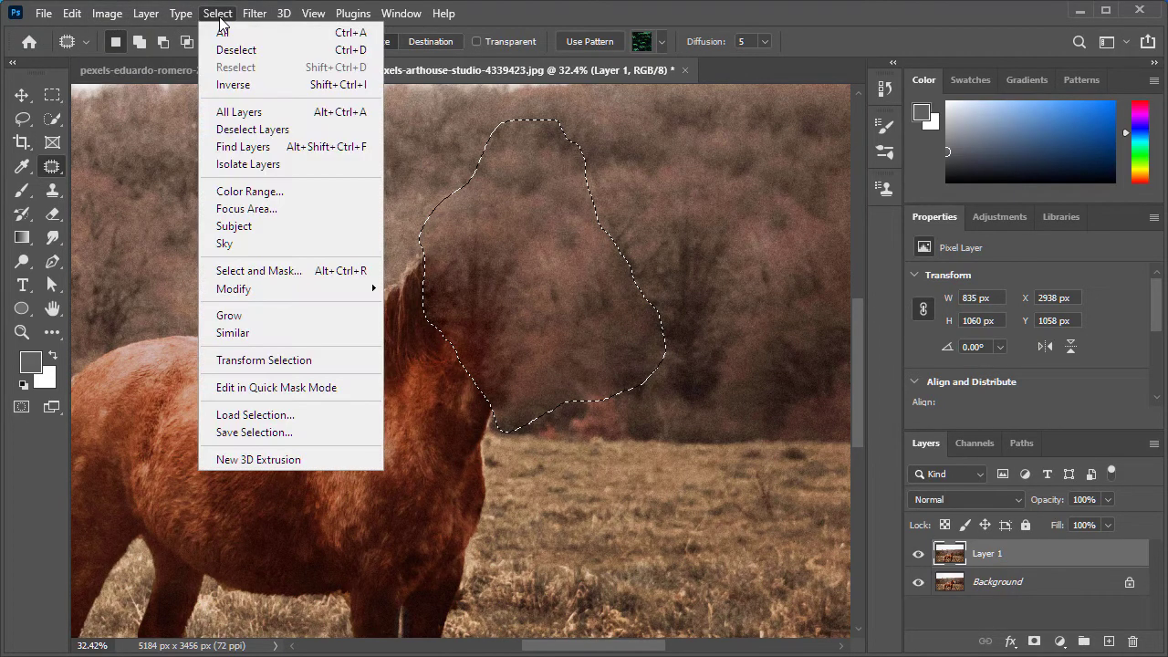
click(236, 50)
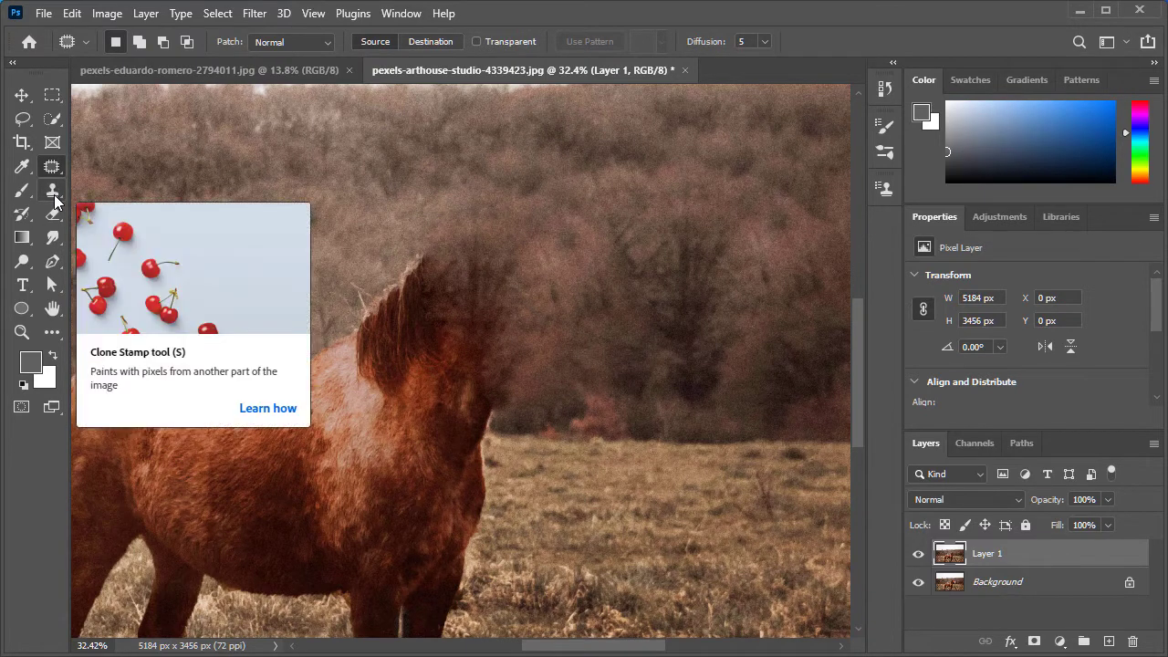
click(54, 199)
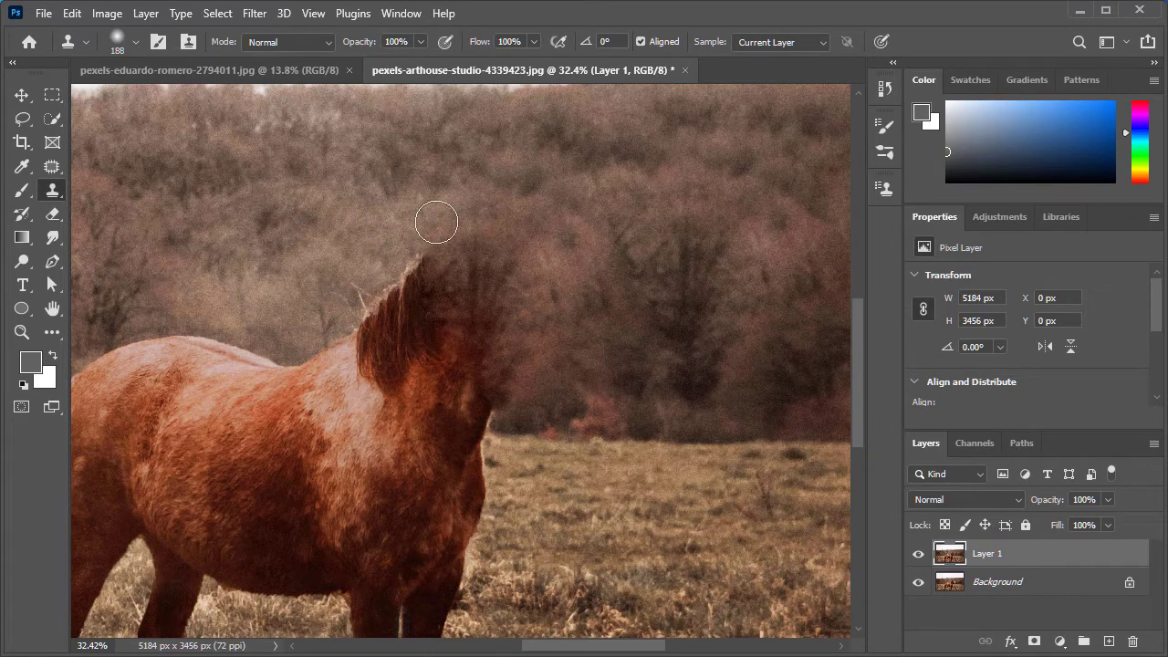
key(alt)
alt+click(412, 221)
mouse_move(428, 248)
mouse_down()
mouse_move(433, 268)
mouse_move(496, 305)
mouse_move(466, 268)
mouse_move(501, 306)
mouse_move(529, 377)
mouse_move(584, 319)
mouse_move(505, 307)
mouse_move(523, 359)
mouse_move(501, 268)
mouse_move(406, 245)
mouse_move(404, 261)
mouse_up()
- Clone more background over the haze beside the mane, then return to the gym photo
alt+click(552, 294)
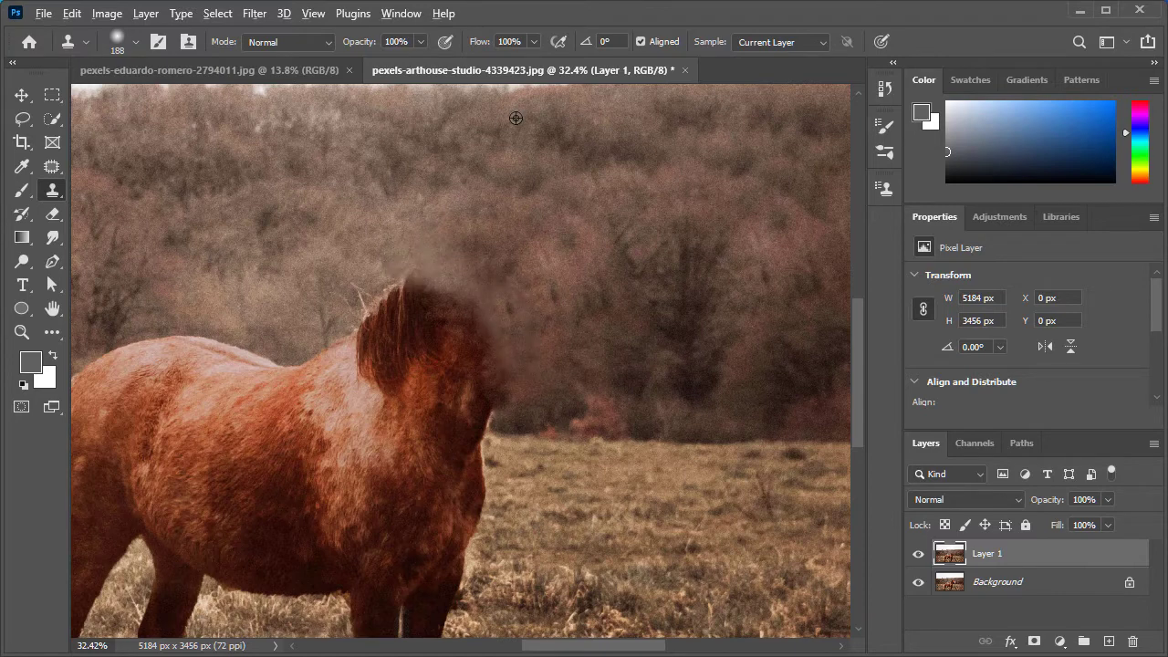
alt+click(499, 134)
drag(390, 253, 400, 274)
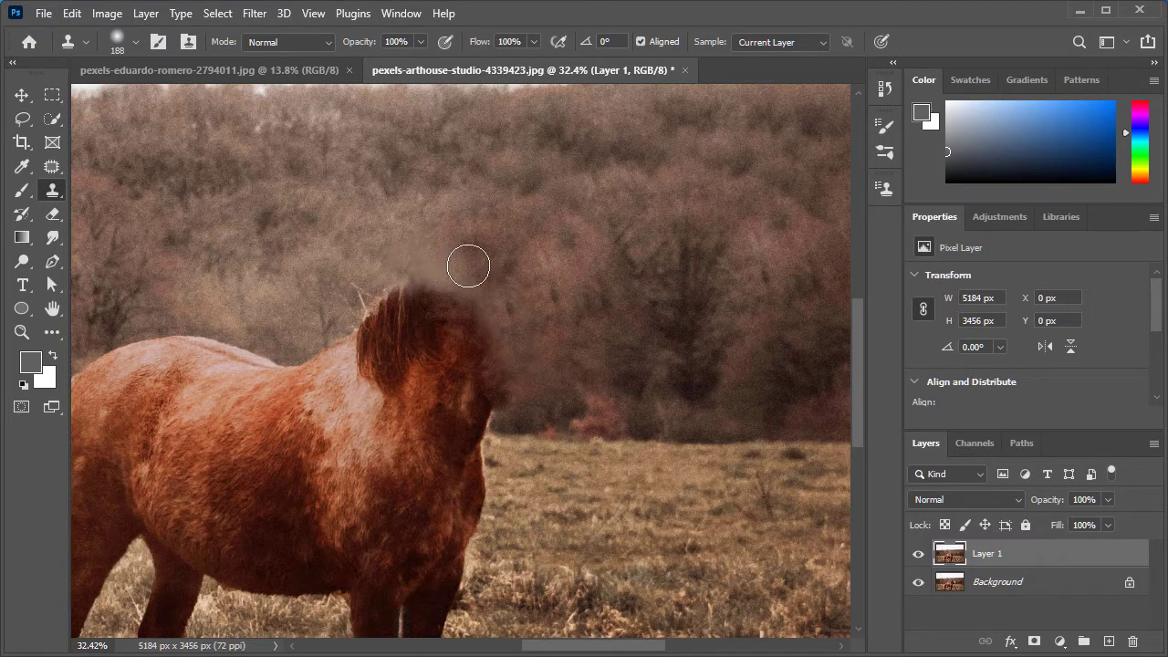
mouse_move(469, 261)
mouse_down()
mouse_move(503, 398)
mouse_move(535, 344)
mouse_move(503, 310)
mouse_move(504, 338)
mouse_move(575, 410)
mouse_up()
alt+click(550, 312)
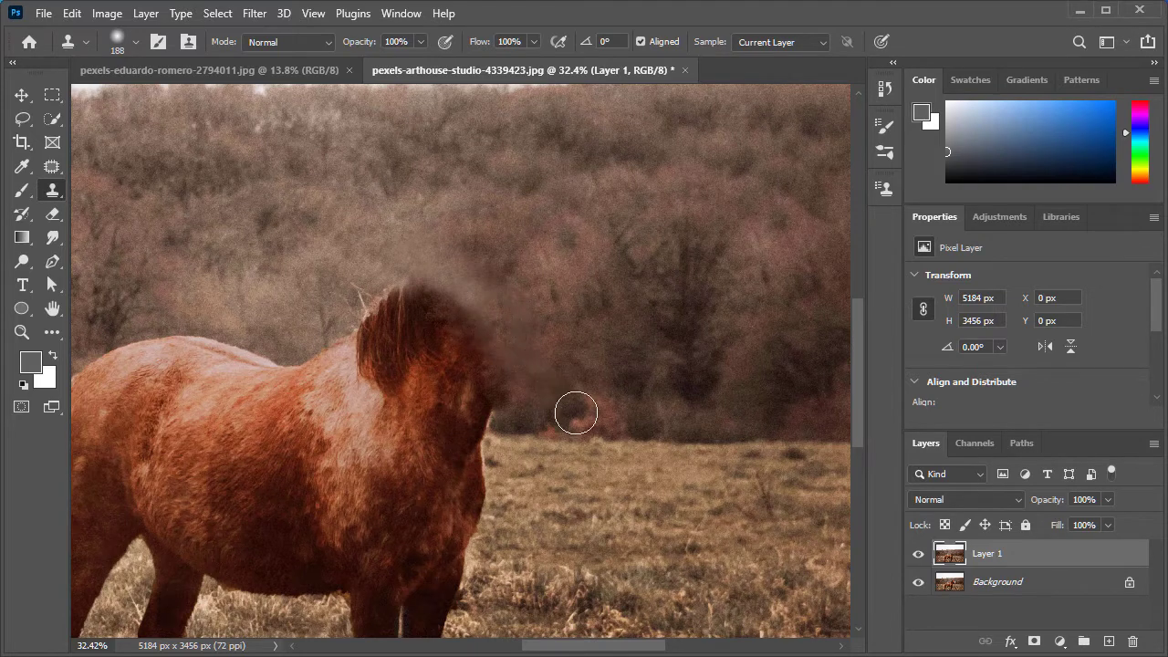
alt+click(522, 413)
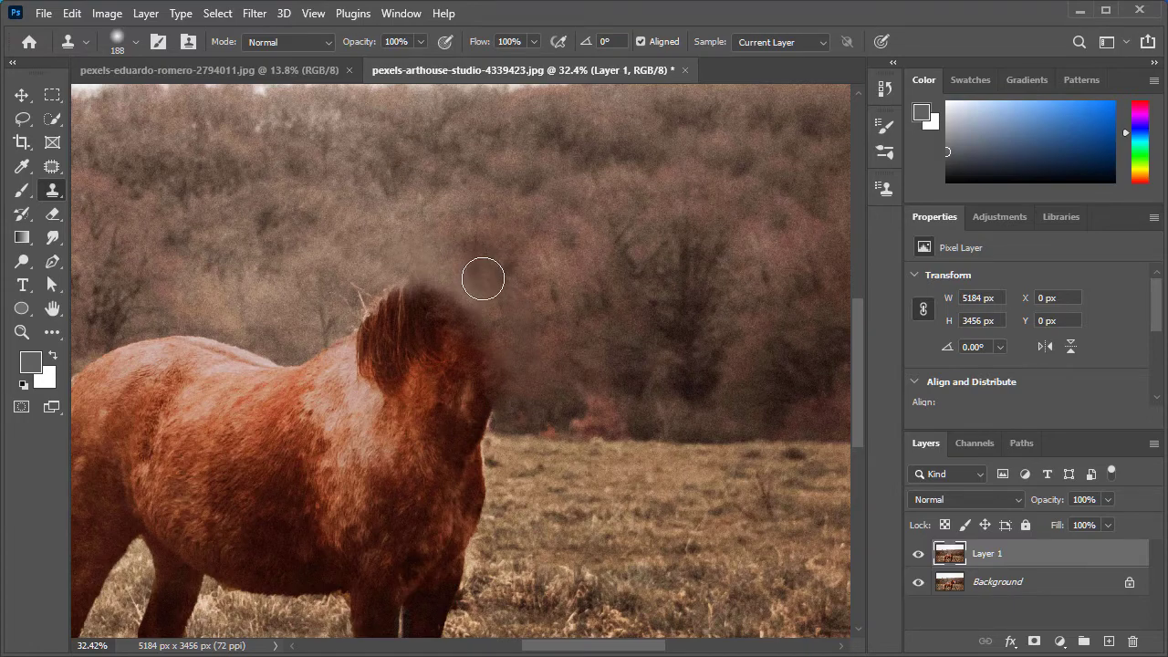
click(296, 74)
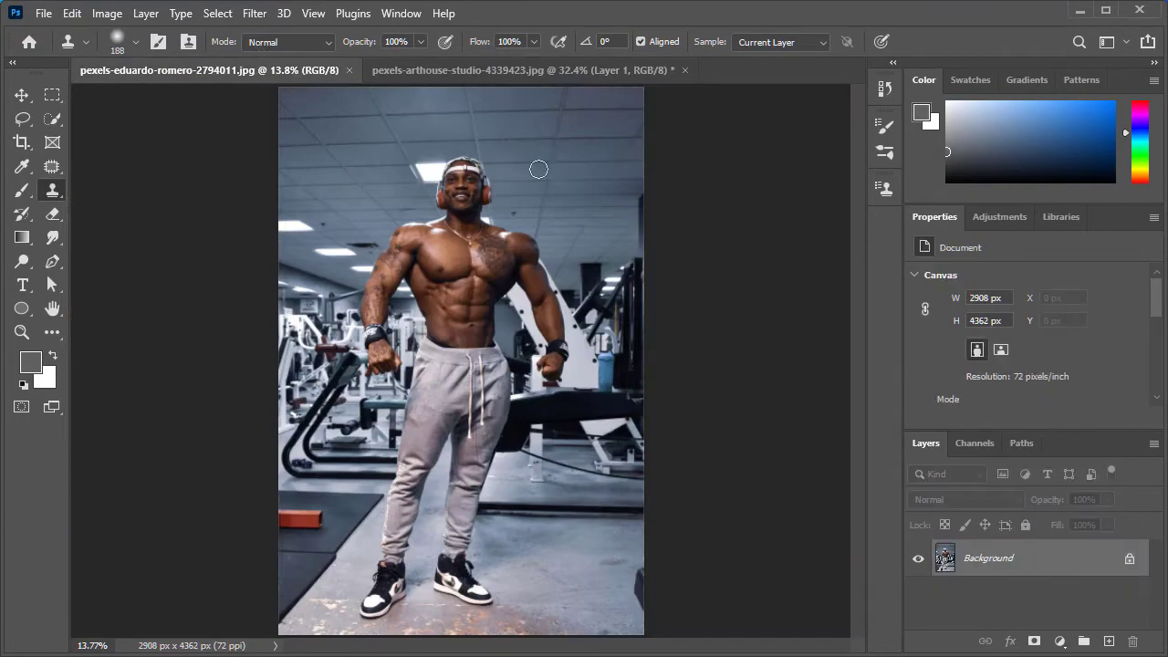
- Drag the gym photo into the horse document as Layer 2 and fit it on screen
click(21, 96)
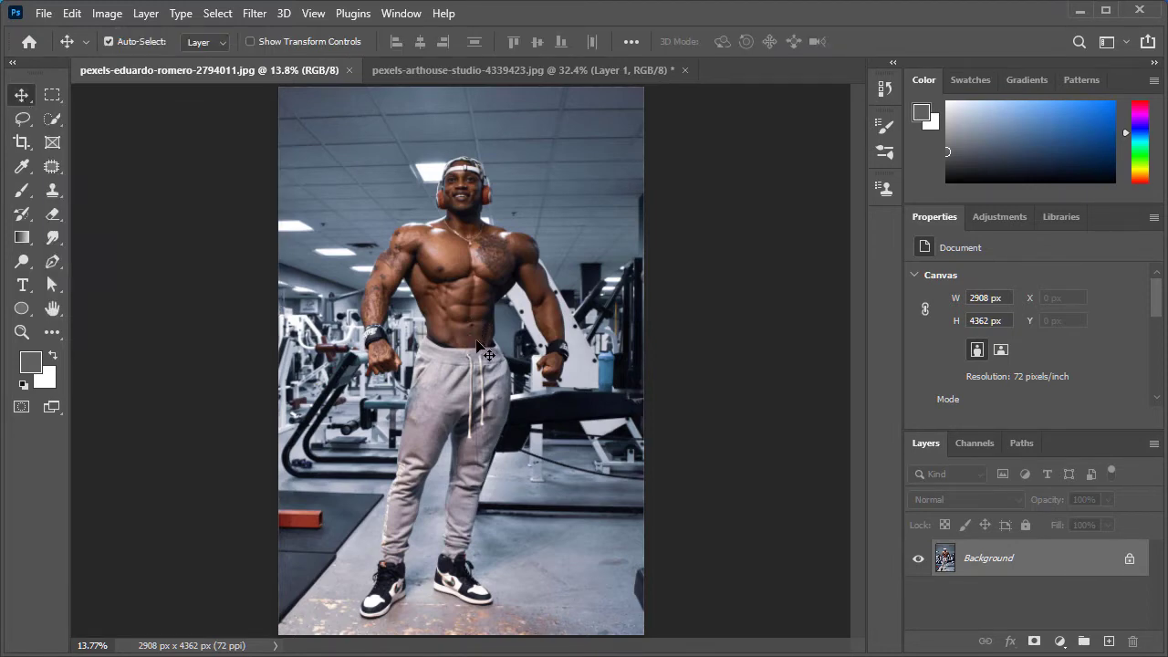
drag(476, 342, 425, 77)
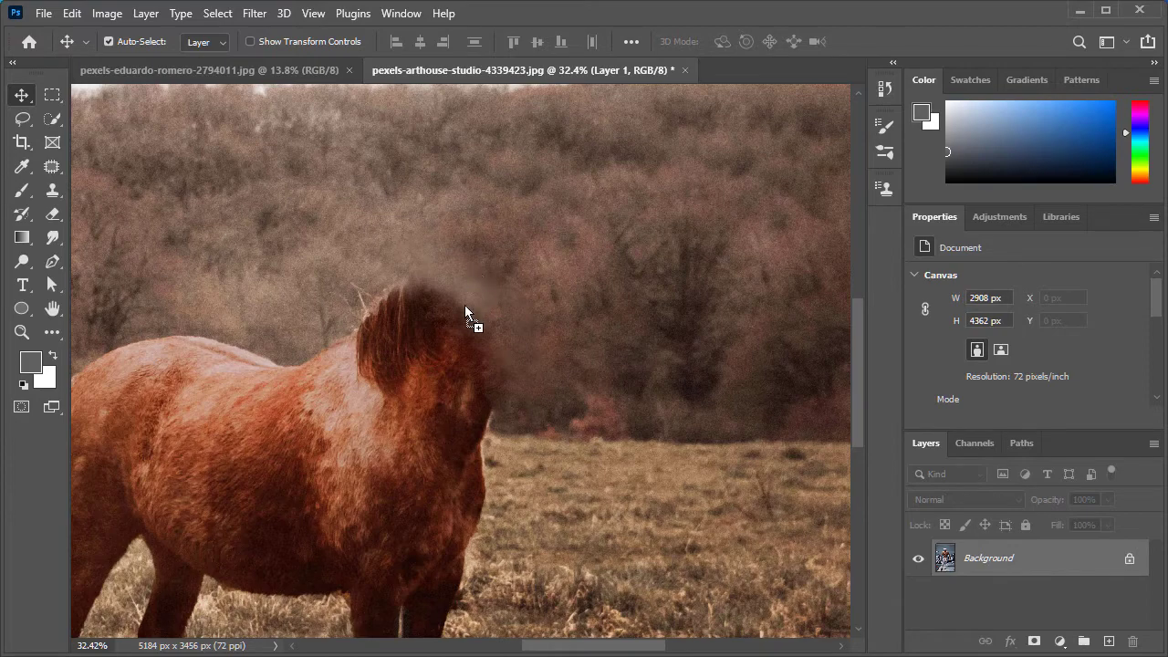
drag(464, 306, 464, 307)
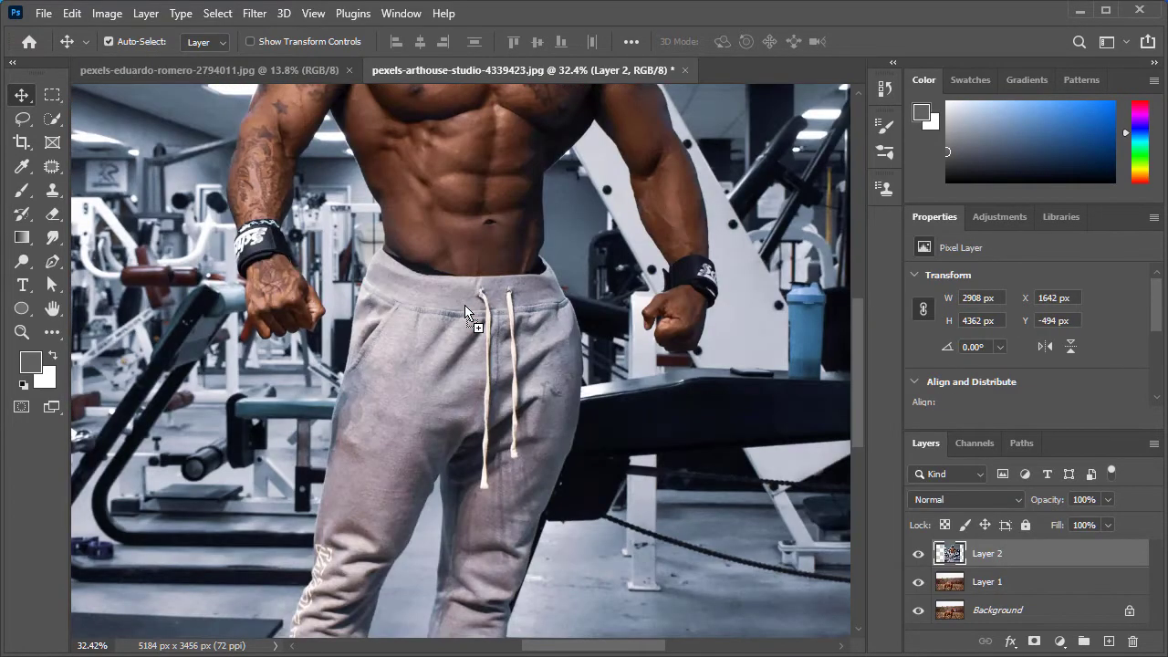
key(ctrl+0)
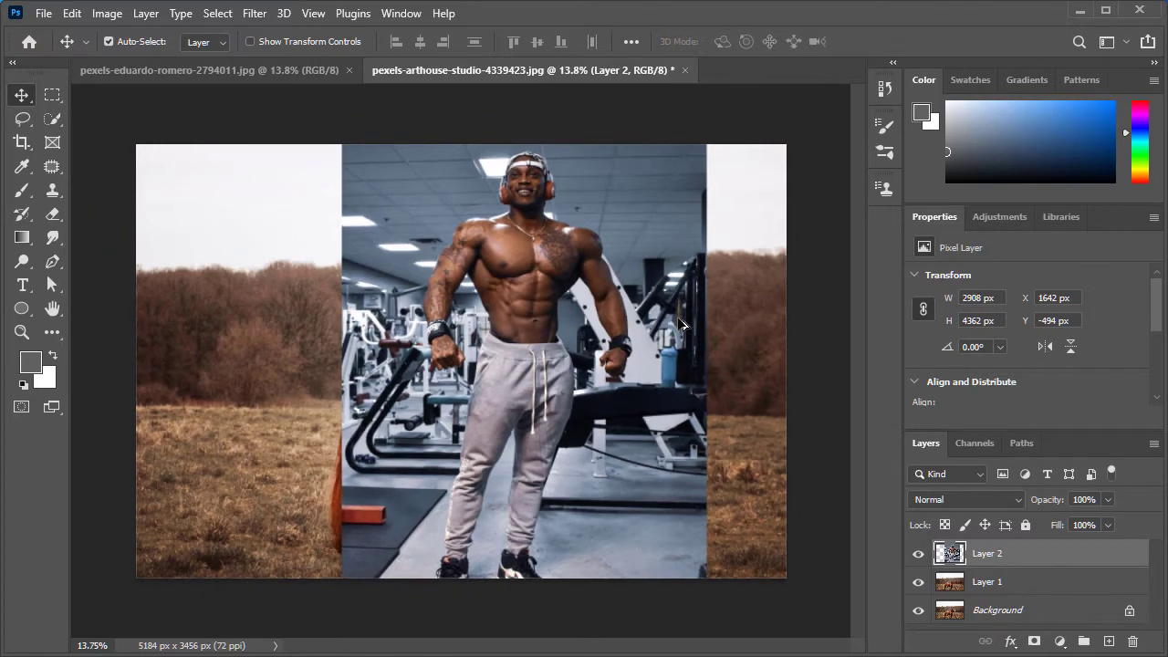
- Free Transform Layer 2, scaling the man's photo down to about 65.84%
key(ctrl)
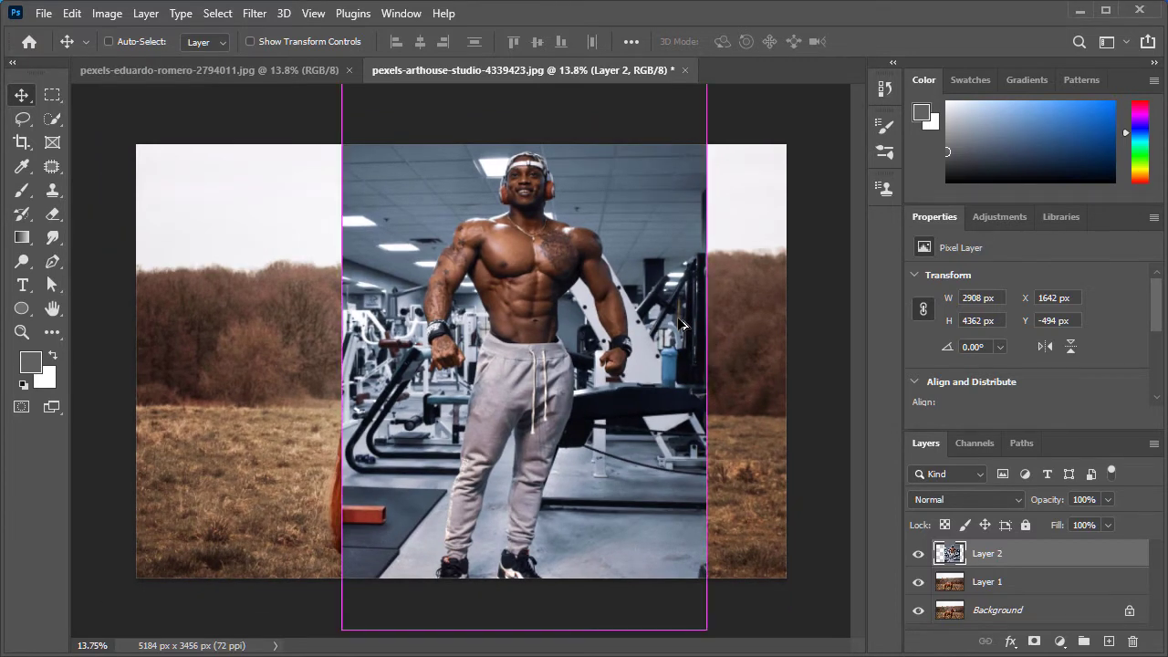
key(ctrl+t)
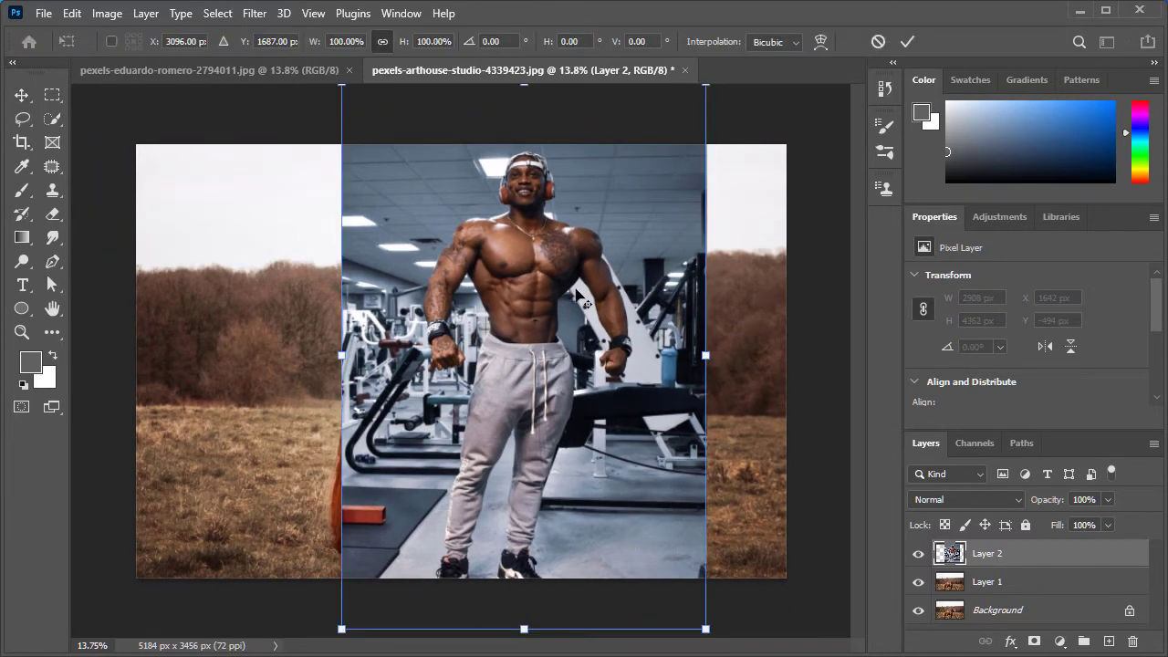
key(ctrl+minus)
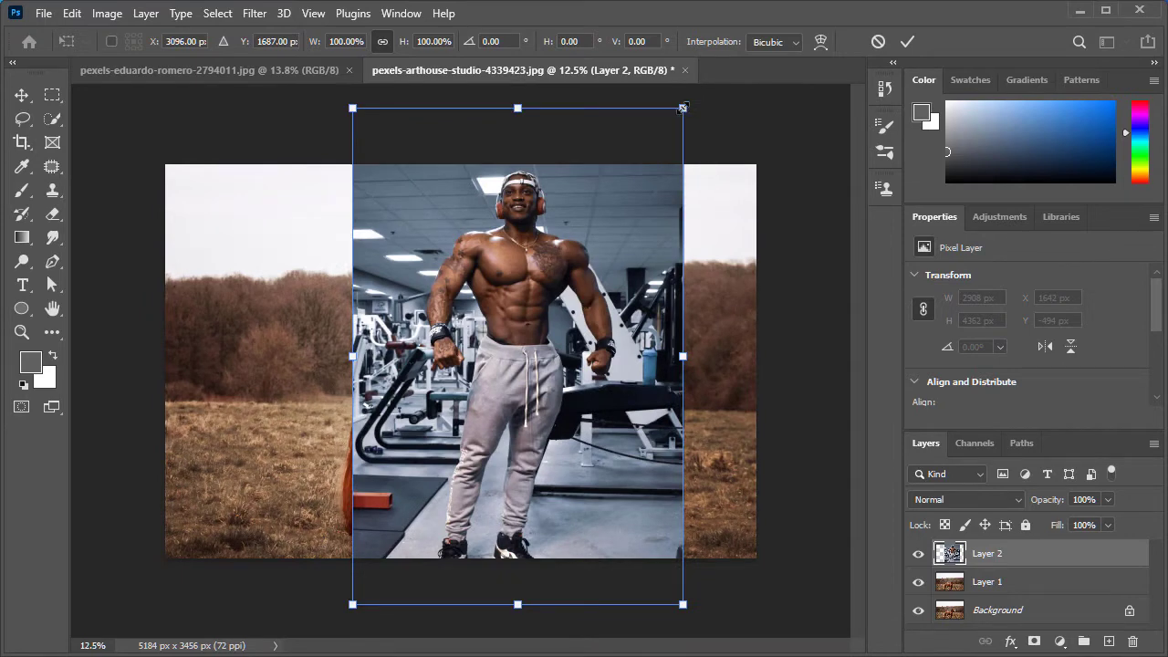
drag(683, 108, 608, 317)
scroll(502, 538, up, 3)
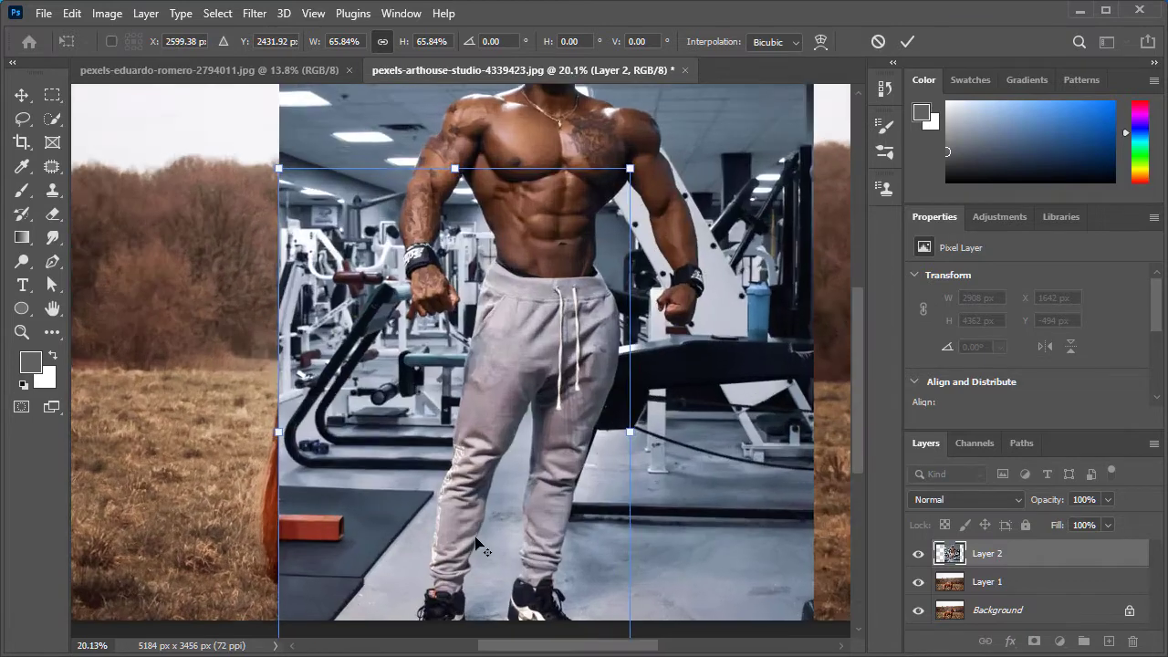
scroll(483, 539, down, 2)
scroll(465, 538, down, 1)
scroll(449, 539, up, 2)
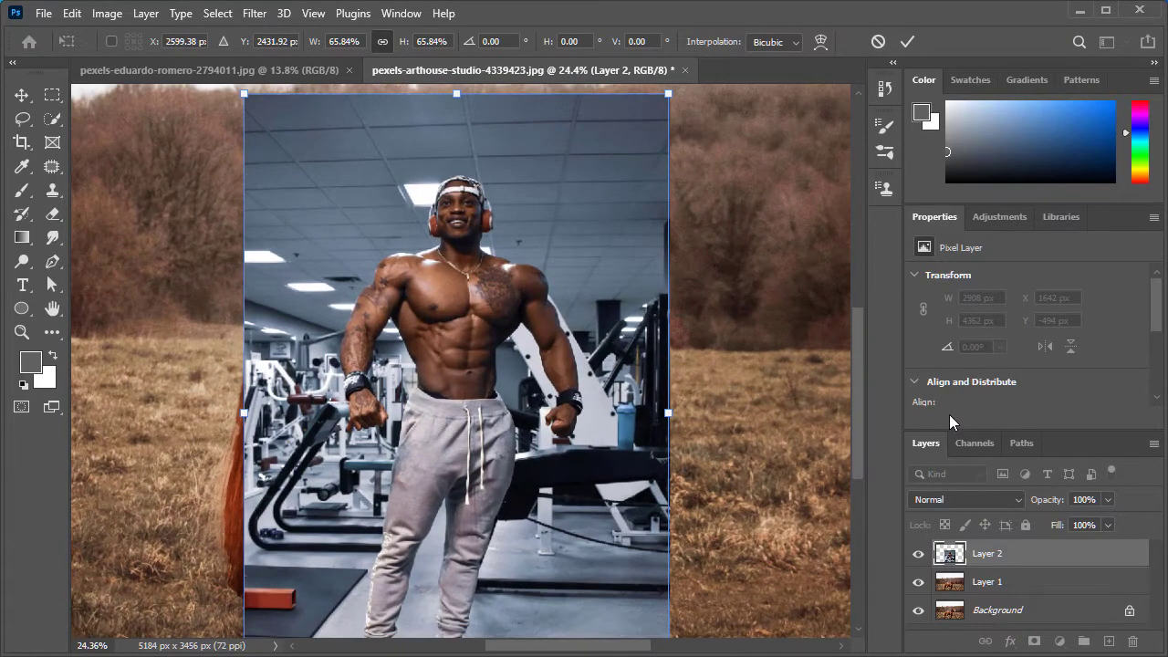
- Temporarily lower Layer 2's opacity, align the man over the horse's back, restore 100% and commit
click(1056, 502)
drag(1052, 505, 995, 508)
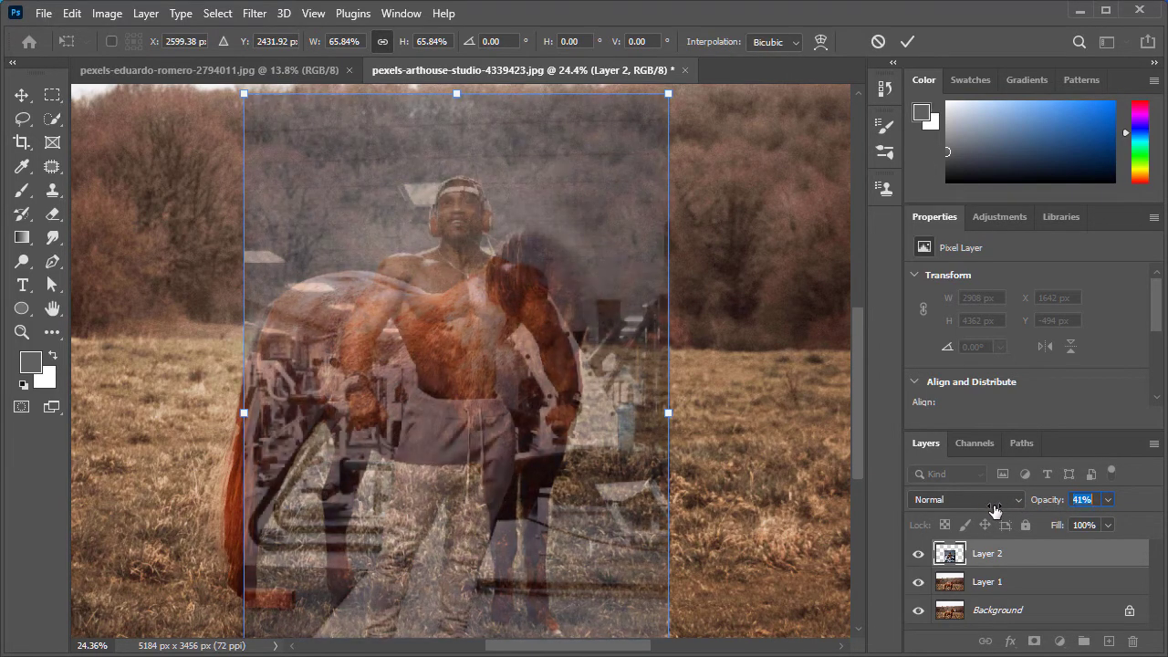
drag(455, 354, 547, 246)
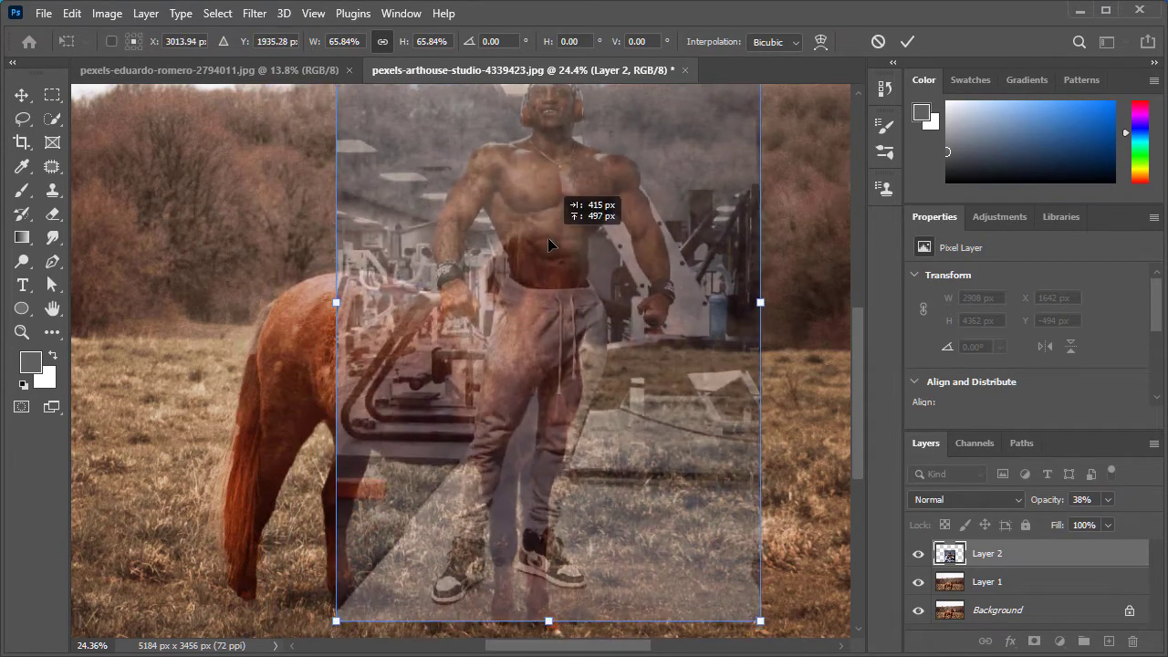
drag(549, 244, 541, 245)
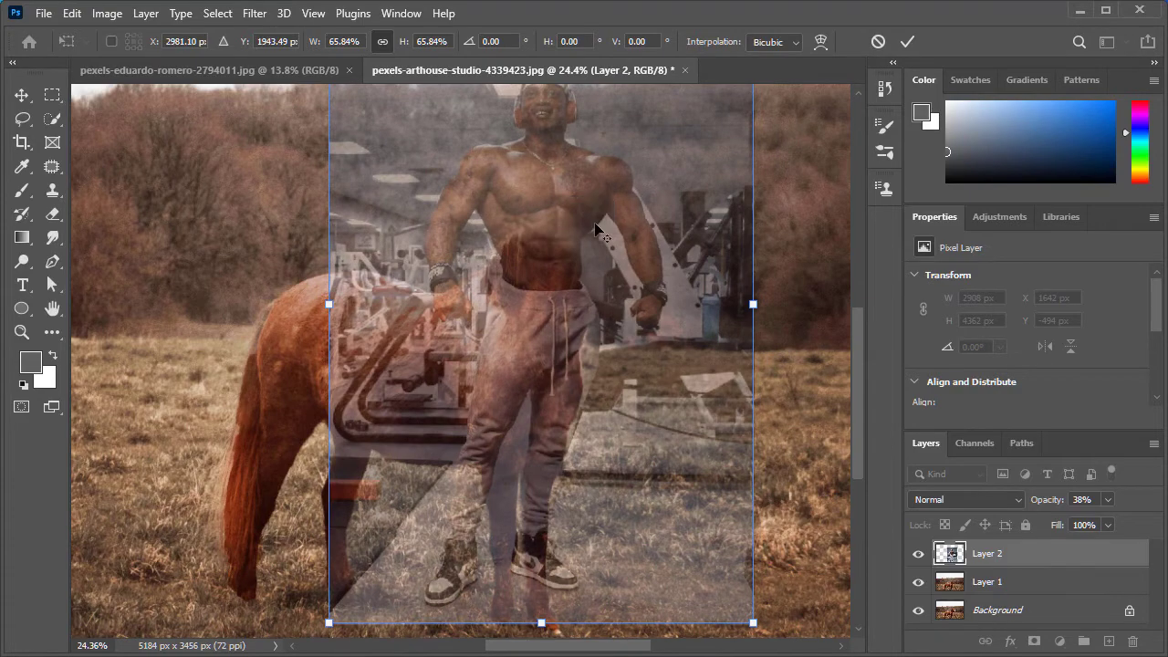
scroll(566, 234, up, 3)
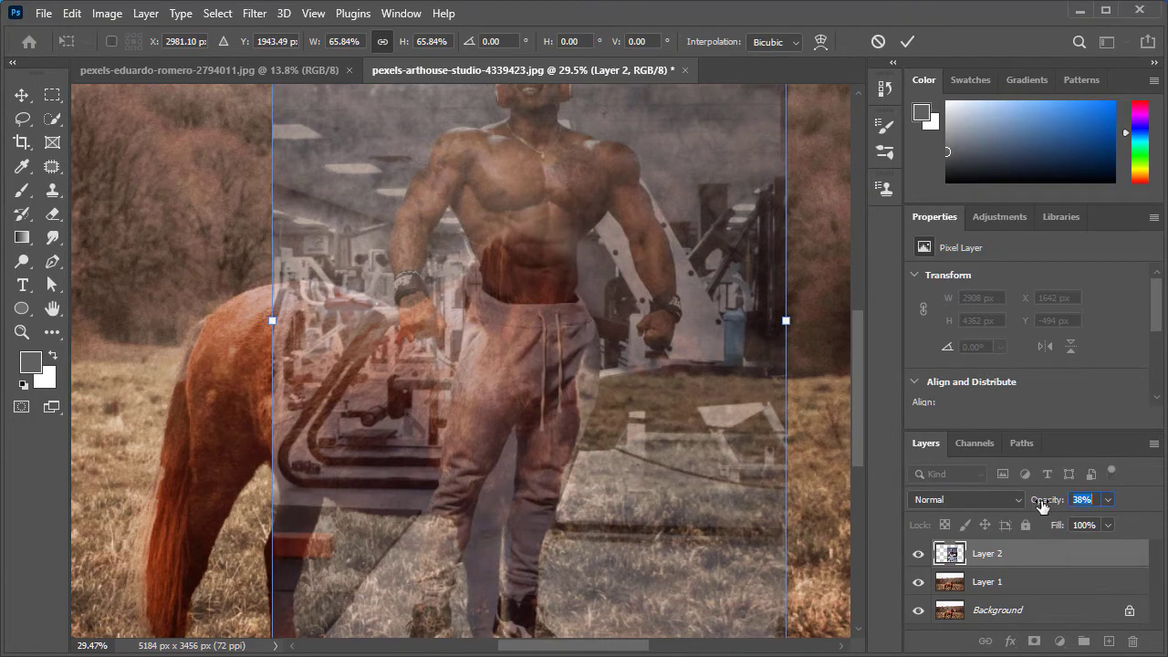
drag(1043, 508, 1116, 501)
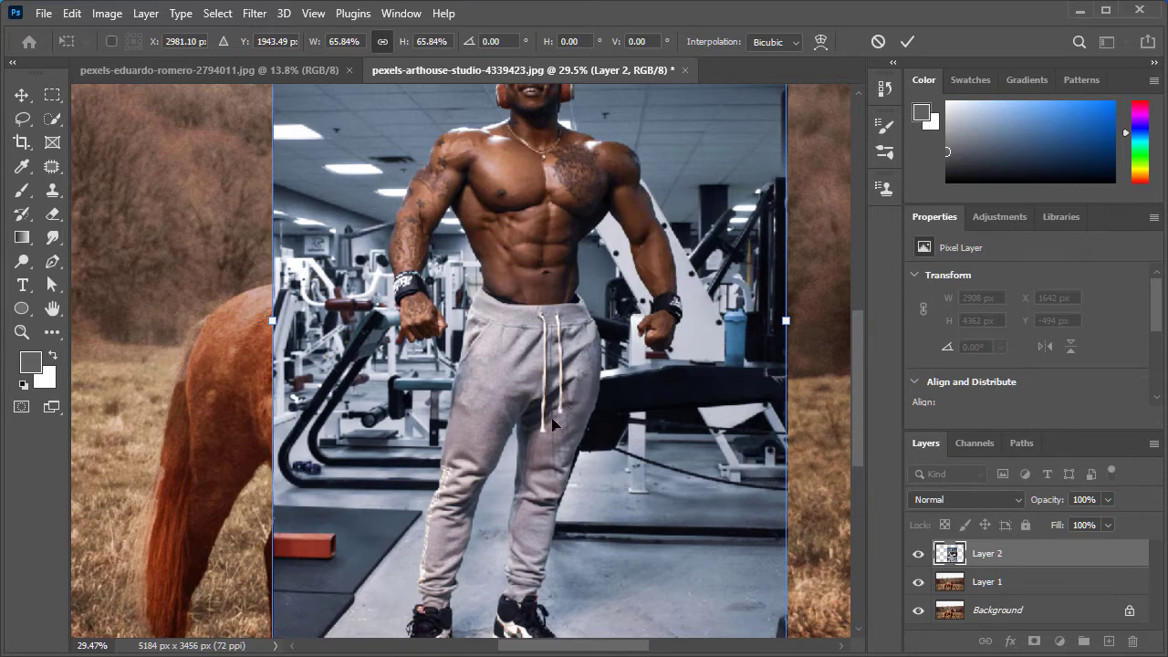
key(Return)
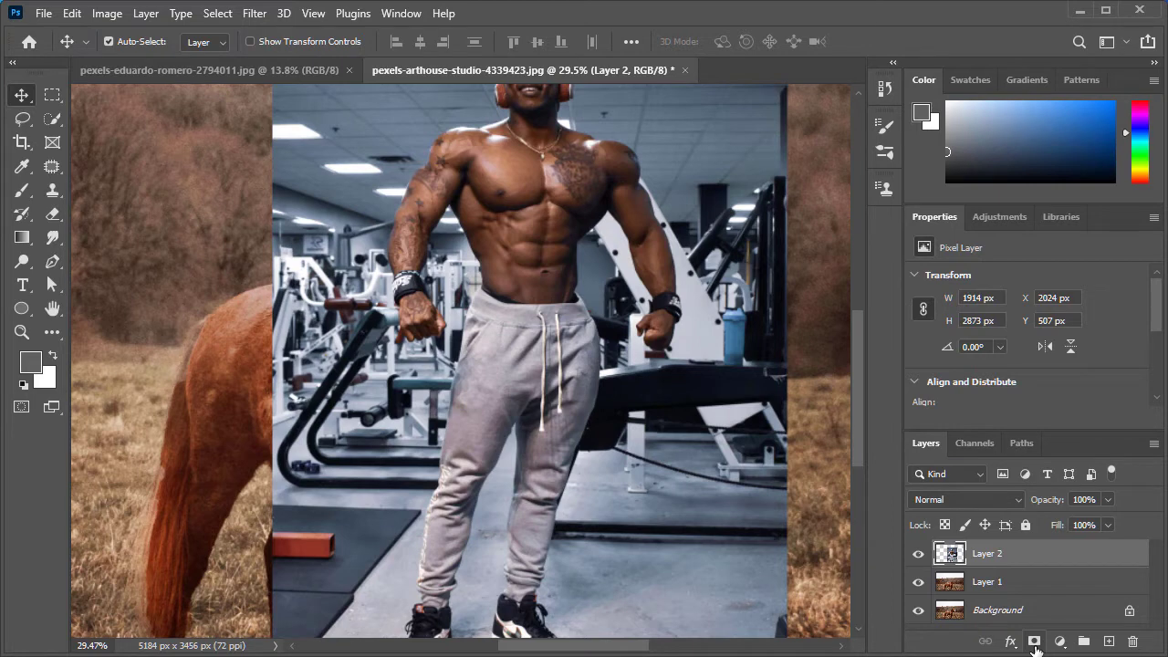
- Add a layer mask to Layer 2 and fill it with black to hide the gym photo
click(1034, 642)
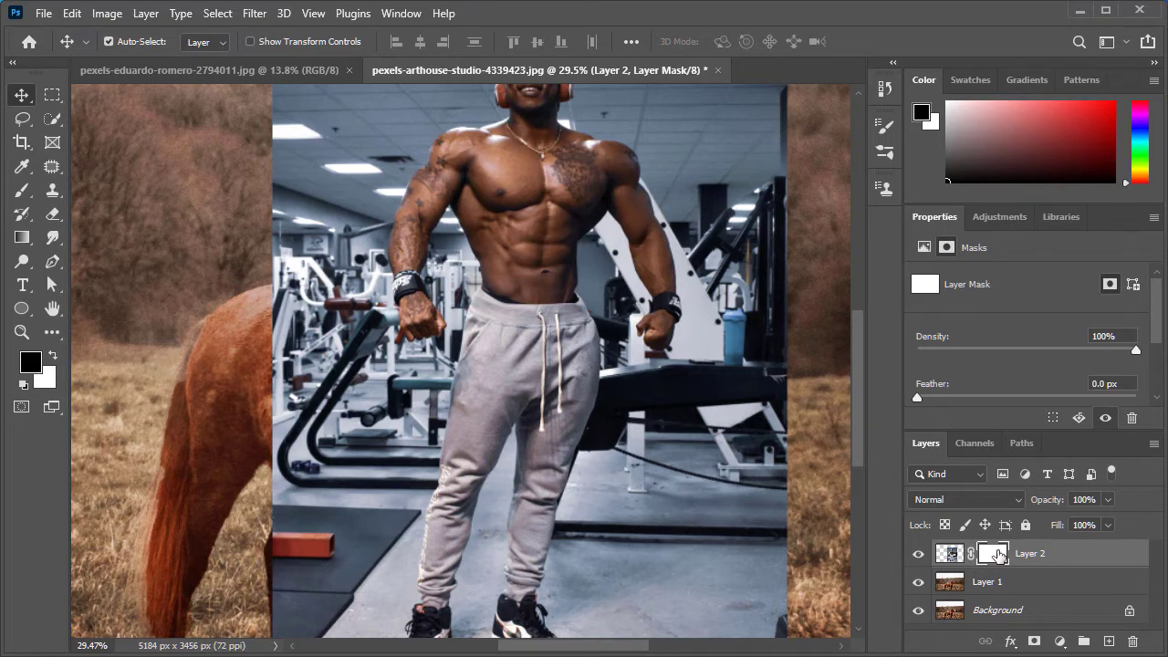
click(53, 358)
click(53, 357)
key(alt+BackSpace)
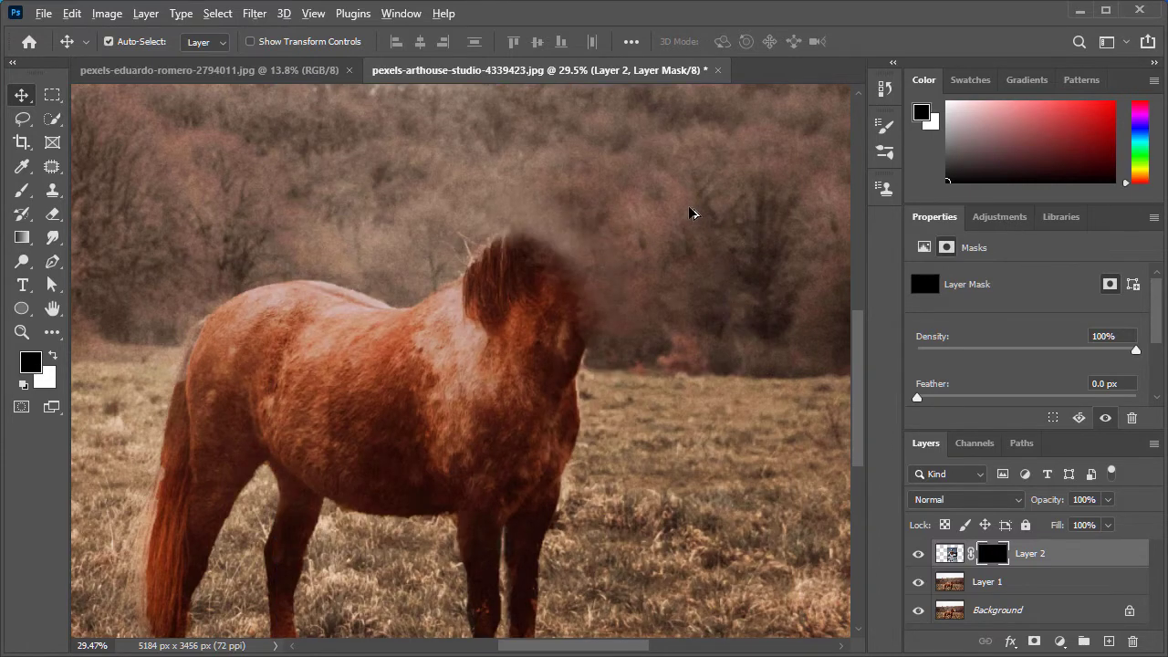
scroll(691, 213, up, 1)
scroll(641, 231, up, 1)
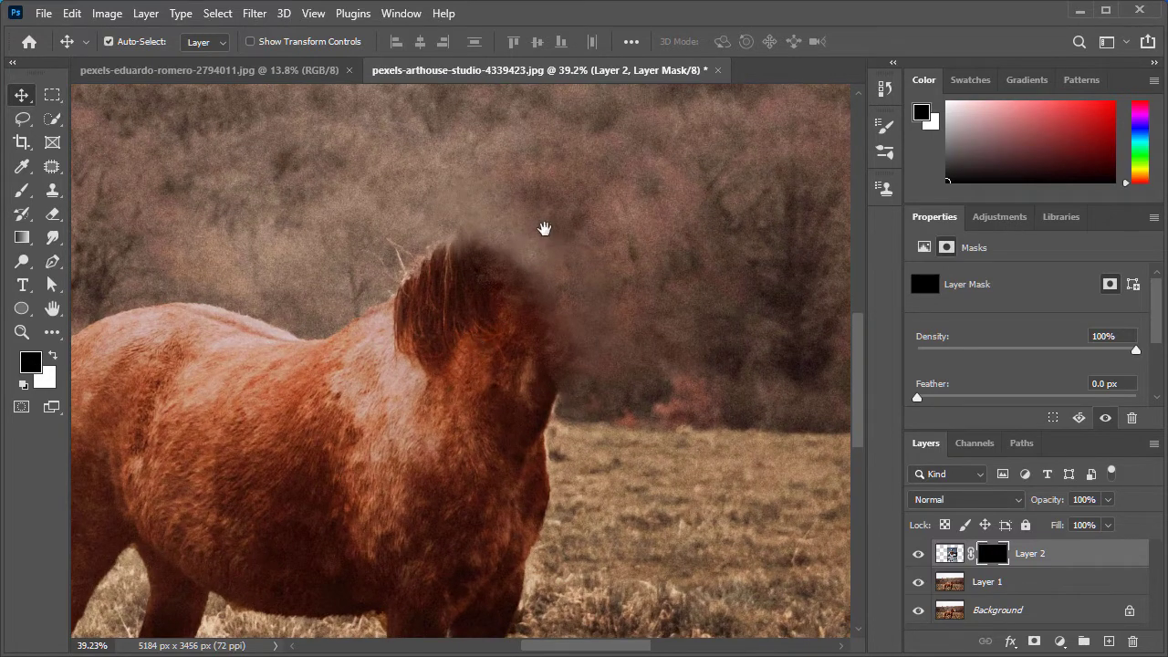
scroll(575, 283, down, 1)
scroll(555, 301, down, 1)
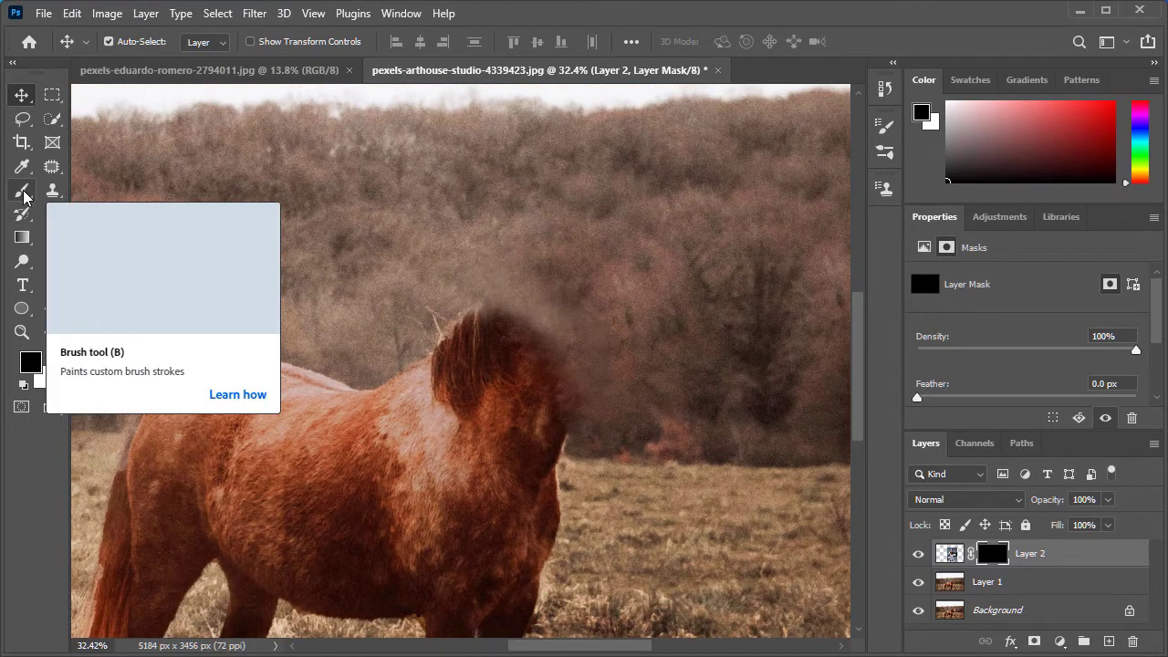
- Set up the Brush with a Soft Round tip at 215 px and 2% hardness
click(24, 193)
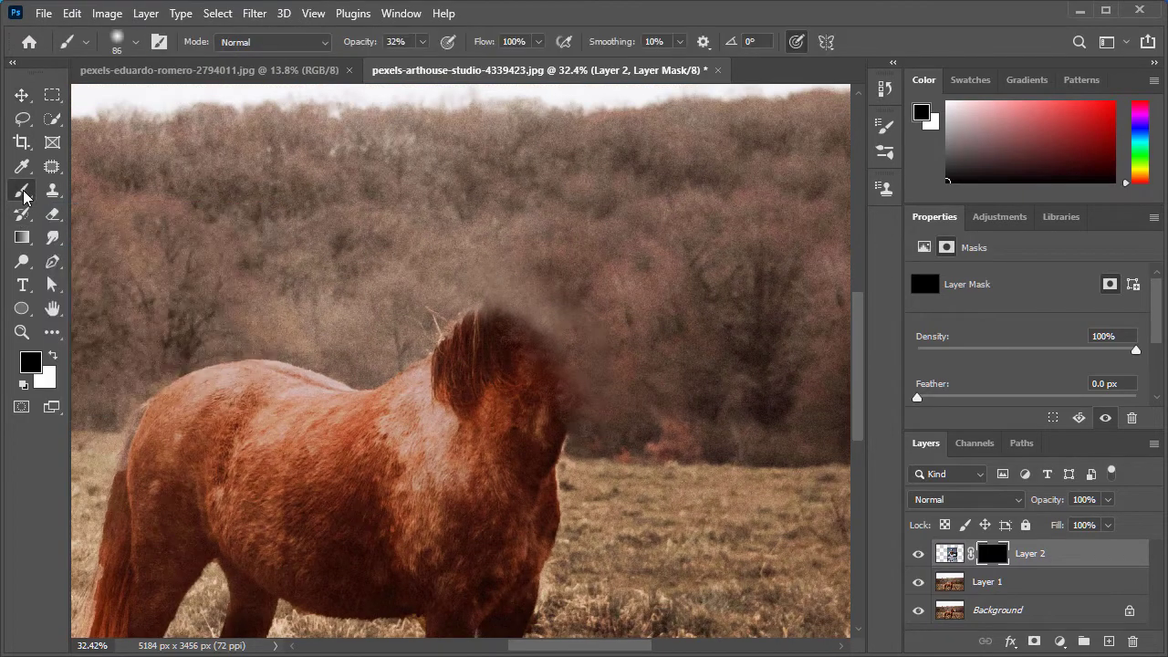
click(128, 53)
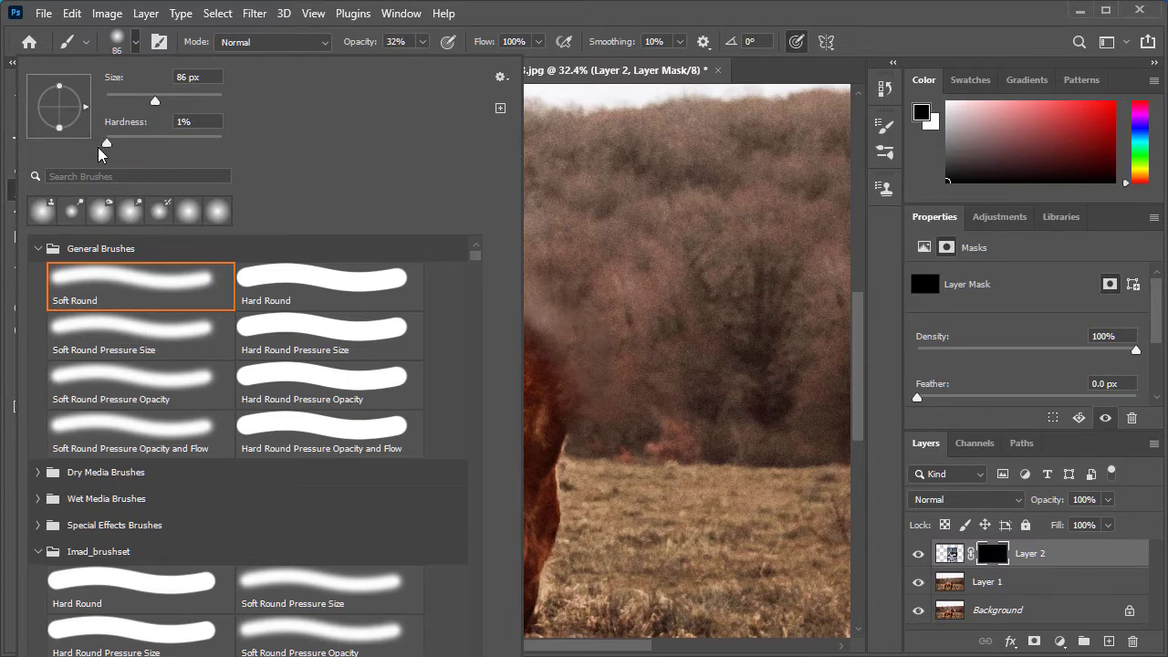
click(777, 83)
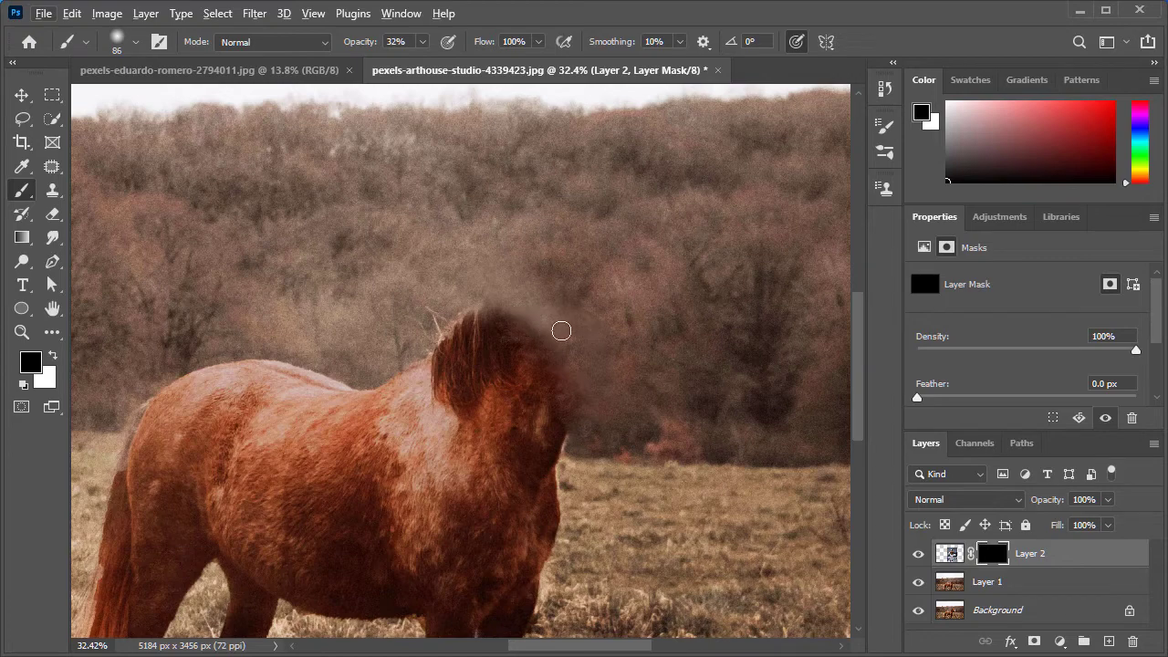
drag(554, 330, 562, 345)
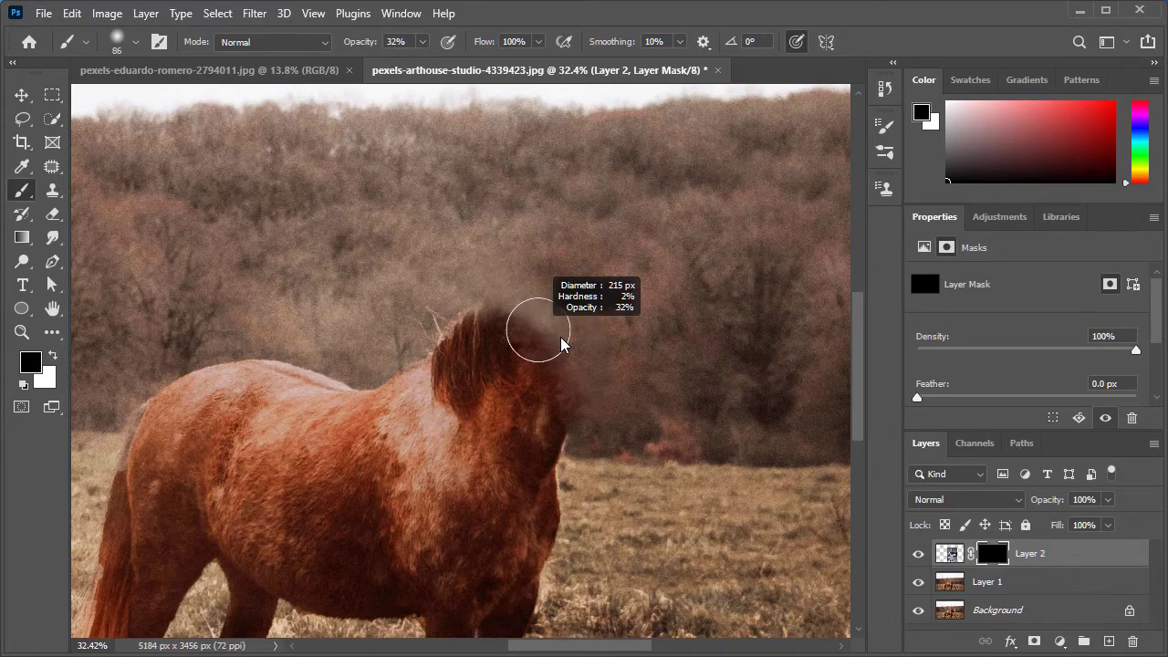
drag(561, 345, 550, 323)
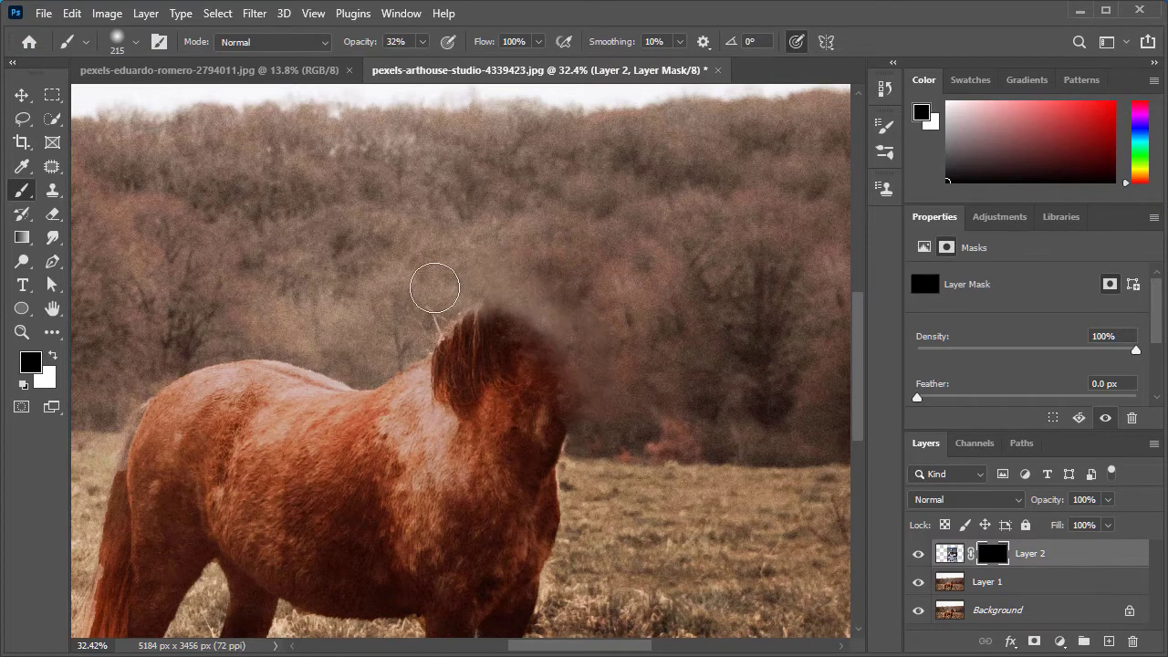
right_click(431, 316)
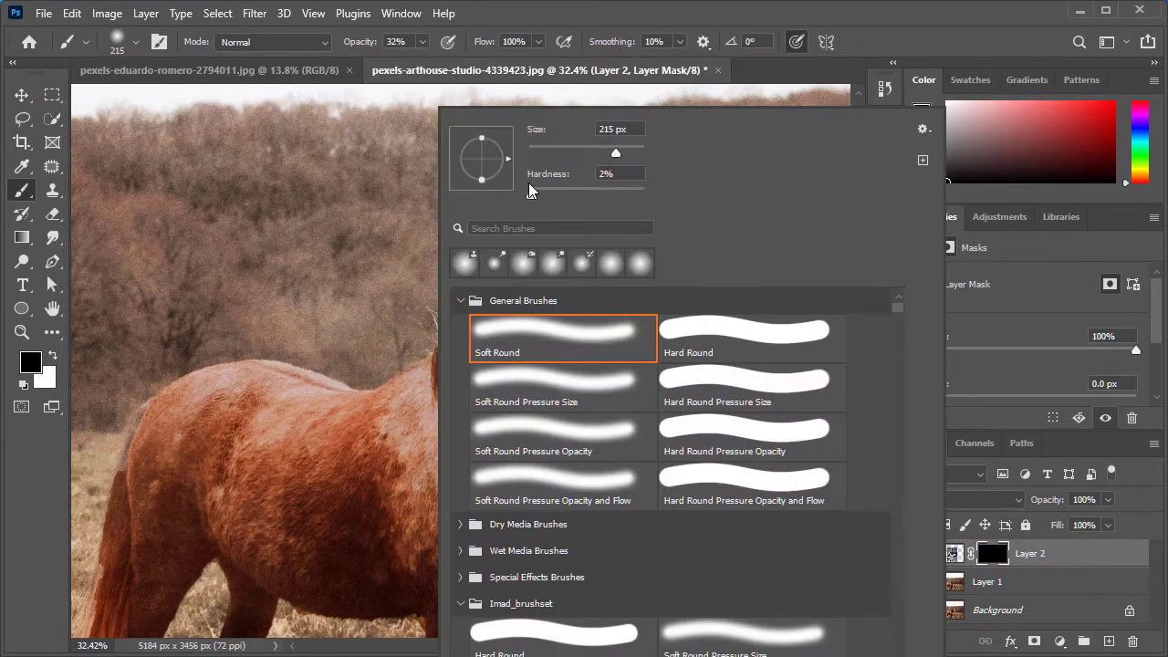
click(793, 84)
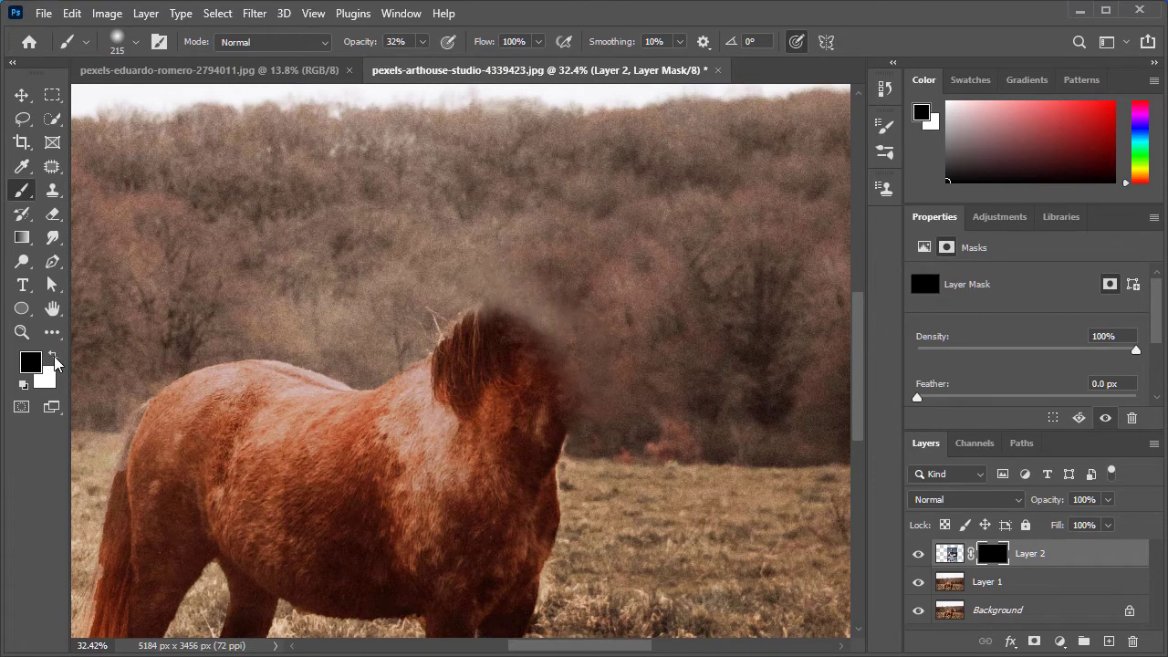
- Paint white on the black mask to reveal the man's torso and abs over the horse's back
key(ctrl+i)
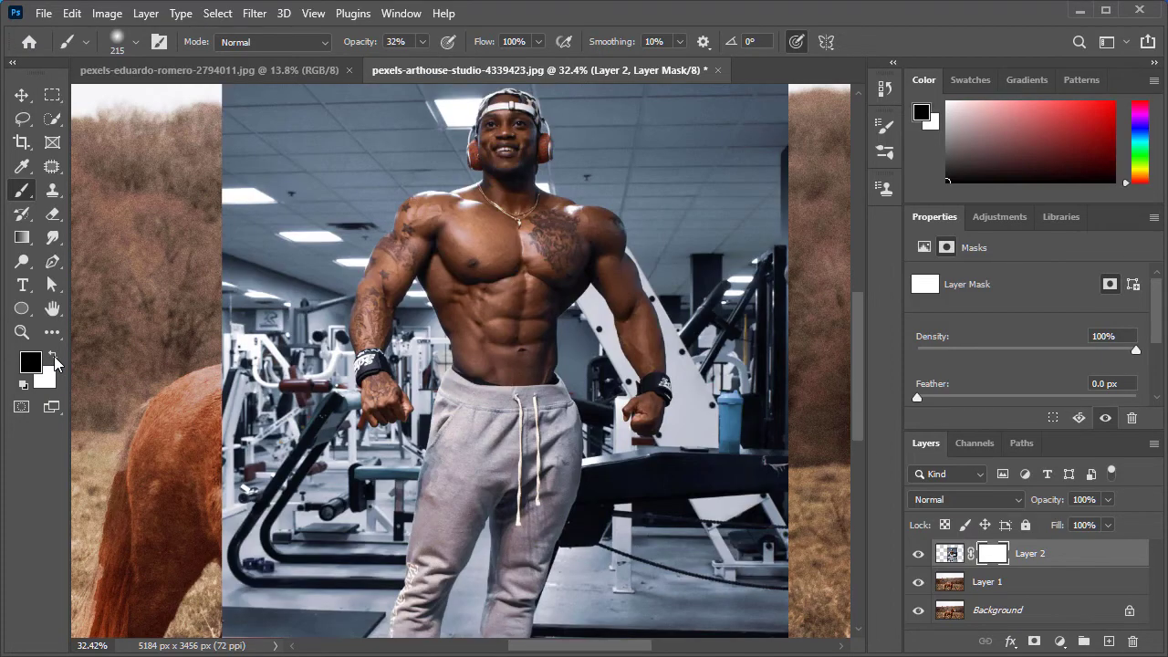
key(ctrl+i)
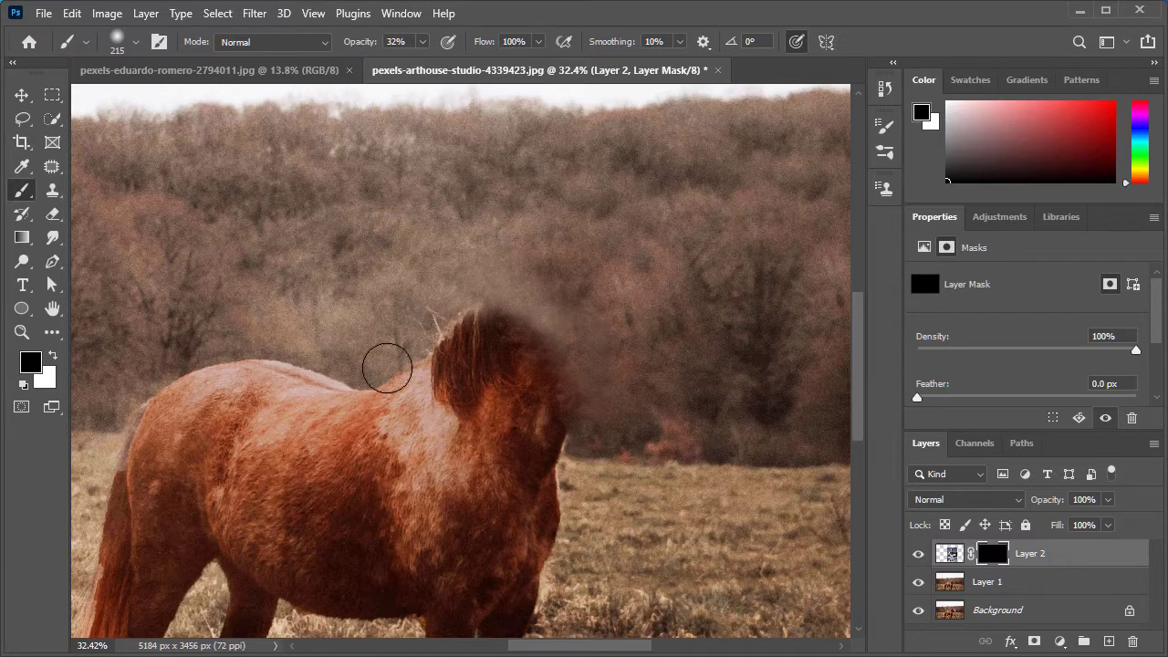
click(53, 357)
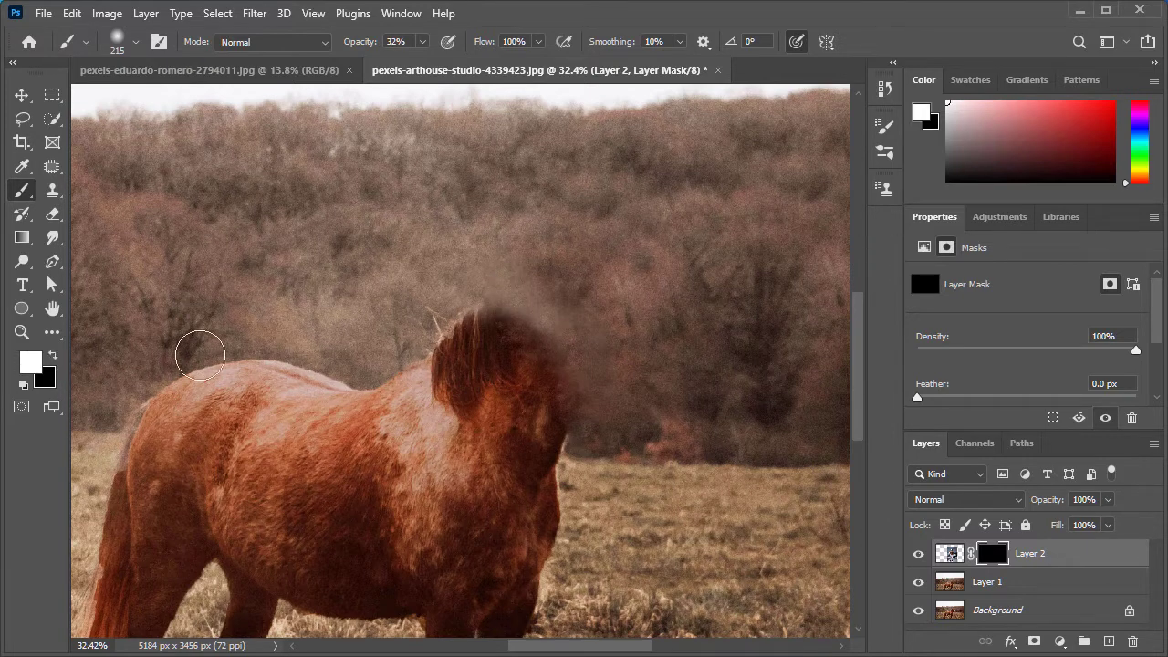
mouse_move(550, 295)
mouse_down()
mouse_move(535, 346)
mouse_move(503, 287)
mouse_move(513, 272)
mouse_move(484, 271)
mouse_move(490, 282)
mouse_move(517, 267)
mouse_up()
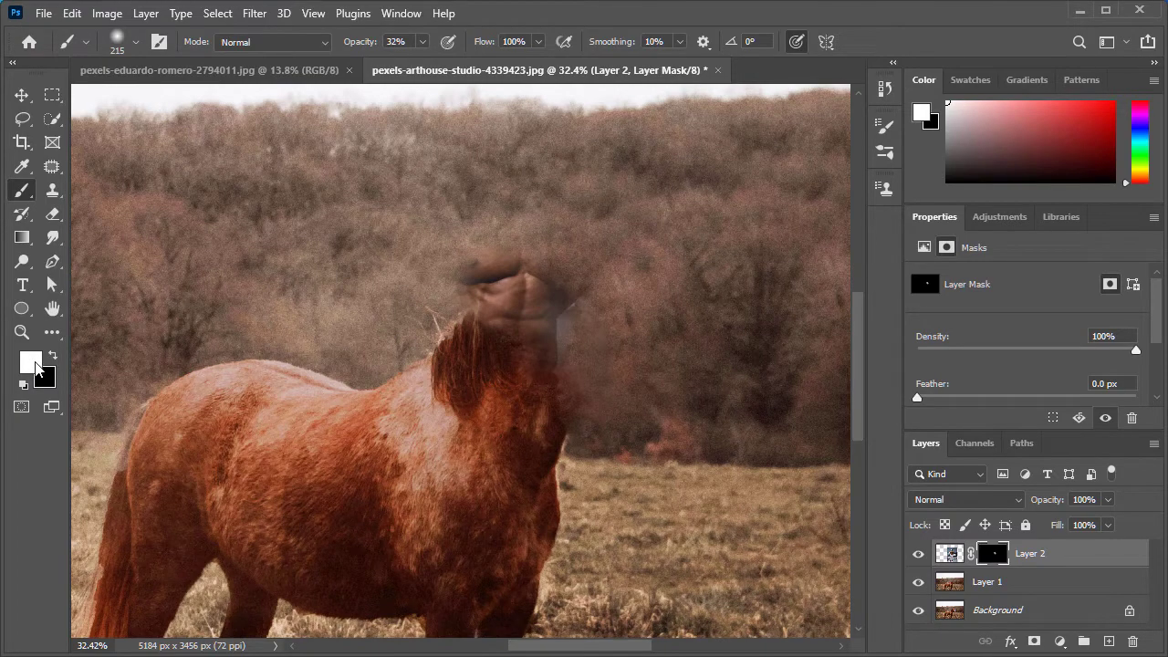
mouse_move(514, 378)
mouse_down()
mouse_move(558, 263)
mouse_move(508, 235)
mouse_move(485, 265)
mouse_move(472, 264)
mouse_up()
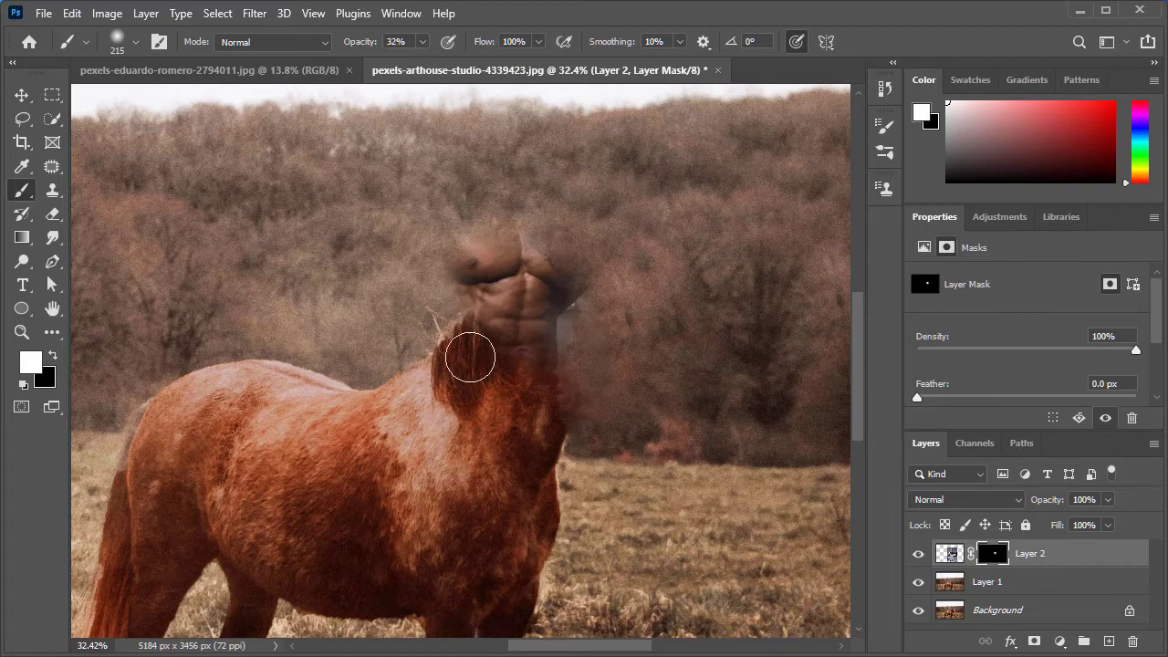
mouse_move(470, 357)
mouse_down()
mouse_move(462, 325)
mouse_move(485, 264)
mouse_move(501, 323)
mouse_move(541, 272)
mouse_move(511, 200)
mouse_move(494, 218)
mouse_move(516, 201)
mouse_move(535, 217)
mouse_move(511, 197)
mouse_move(511, 162)
mouse_move(510, 242)
mouse_move(508, 188)
mouse_move(521, 198)
mouse_move(508, 130)
mouse_move(529, 234)
mouse_move(503, 182)
mouse_move(430, 247)
mouse_move(386, 266)
mouse_move(443, 212)
mouse_move(391, 254)
mouse_move(411, 211)
mouse_move(368, 338)
mouse_move(367, 301)
mouse_move(386, 339)
mouse_move(369, 351)
mouse_move(374, 386)
mouse_move(367, 370)
mouse_move(378, 417)
mouse_move(380, 381)
mouse_move(392, 410)
mouse_up()
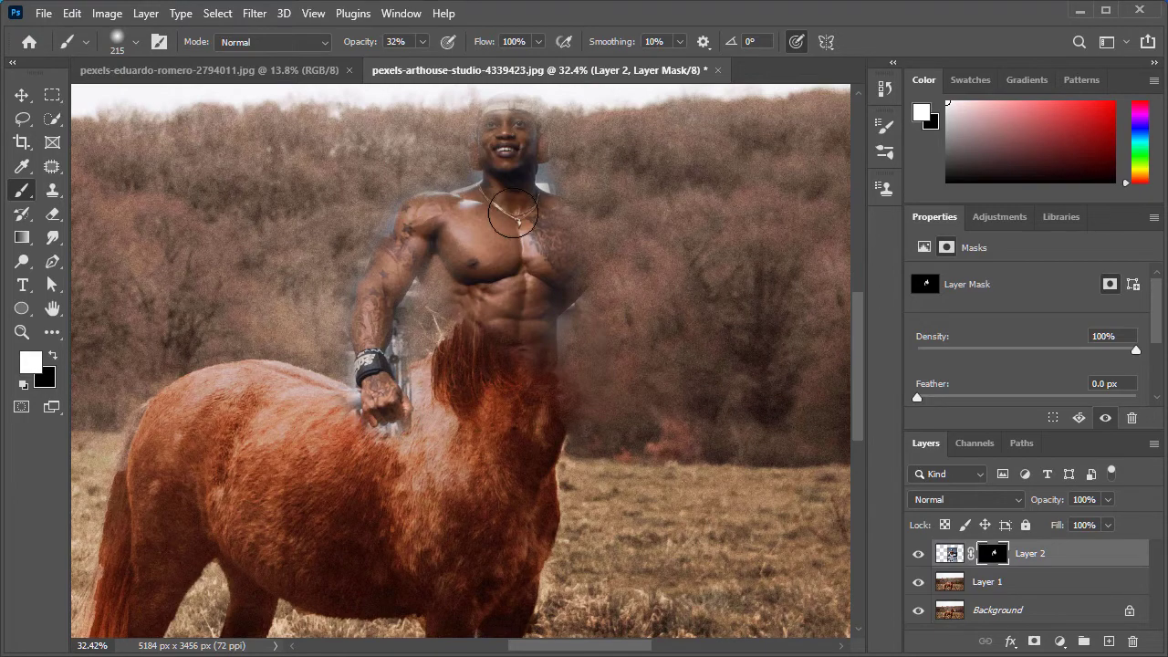
- Reveal the man's shoulders, arm and face, and clear horse hair off the lower abs
mouse_move(513, 213)
mouse_down()
mouse_move(553, 219)
mouse_move(590, 268)
mouse_move(575, 230)
mouse_move(594, 234)
mouse_move(615, 334)
mouse_move(639, 370)
mouse_move(639, 344)
mouse_move(647, 350)
mouse_move(660, 410)
mouse_move(644, 410)
mouse_move(647, 425)
mouse_move(636, 412)
mouse_up()
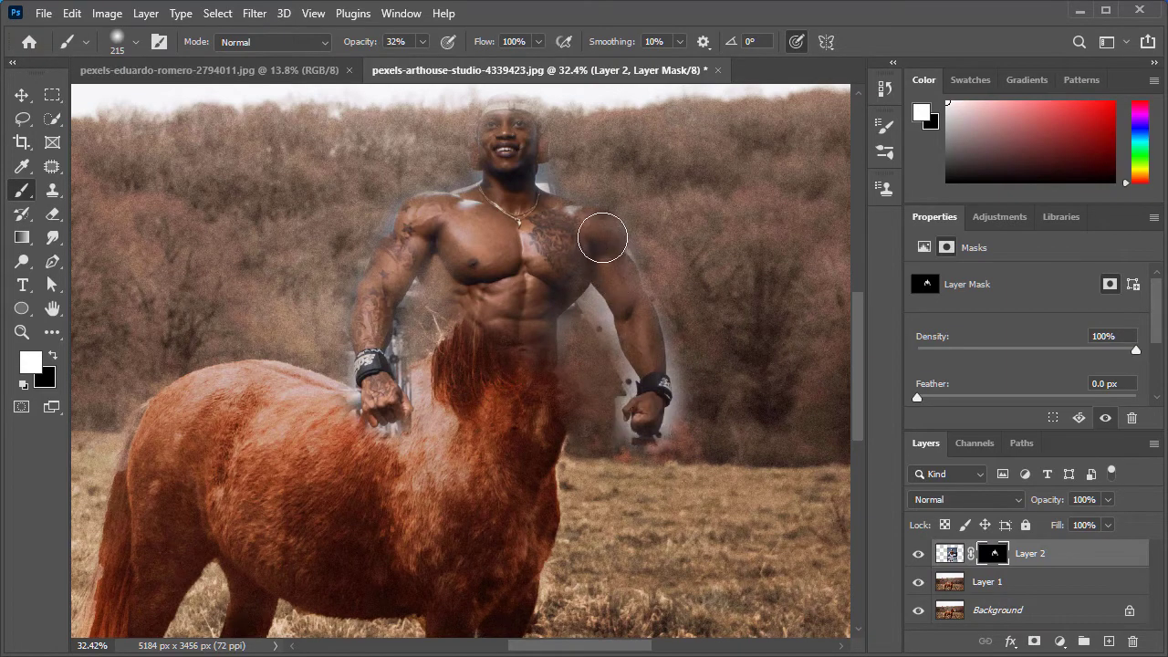
mouse_move(602, 237)
mouse_down()
mouse_move(589, 216)
mouse_move(498, 196)
mouse_move(517, 144)
mouse_move(508, 152)
mouse_move(511, 164)
mouse_move(521, 155)
mouse_move(500, 151)
mouse_move(489, 193)
mouse_move(539, 326)
mouse_move(522, 359)
mouse_move(615, 326)
mouse_move(604, 284)
mouse_move(636, 355)
mouse_move(636, 405)
mouse_up()
scroll(497, 182, up, 2)
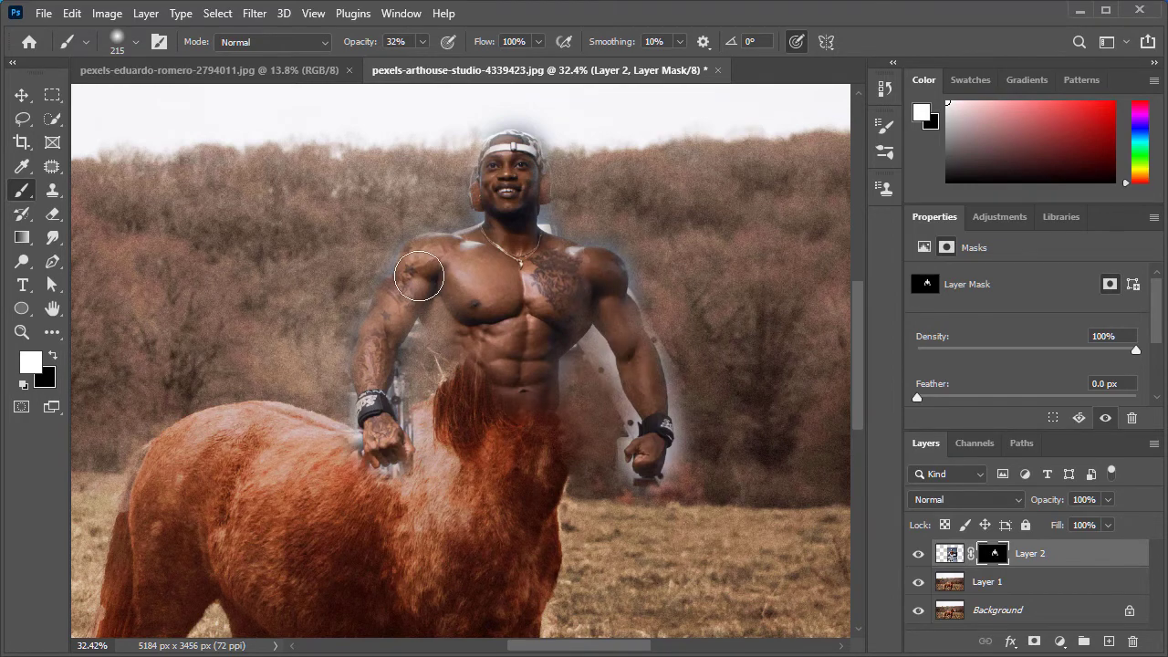
mouse_move(418, 275)
mouse_down()
mouse_move(379, 335)
mouse_move(381, 447)
mouse_up()
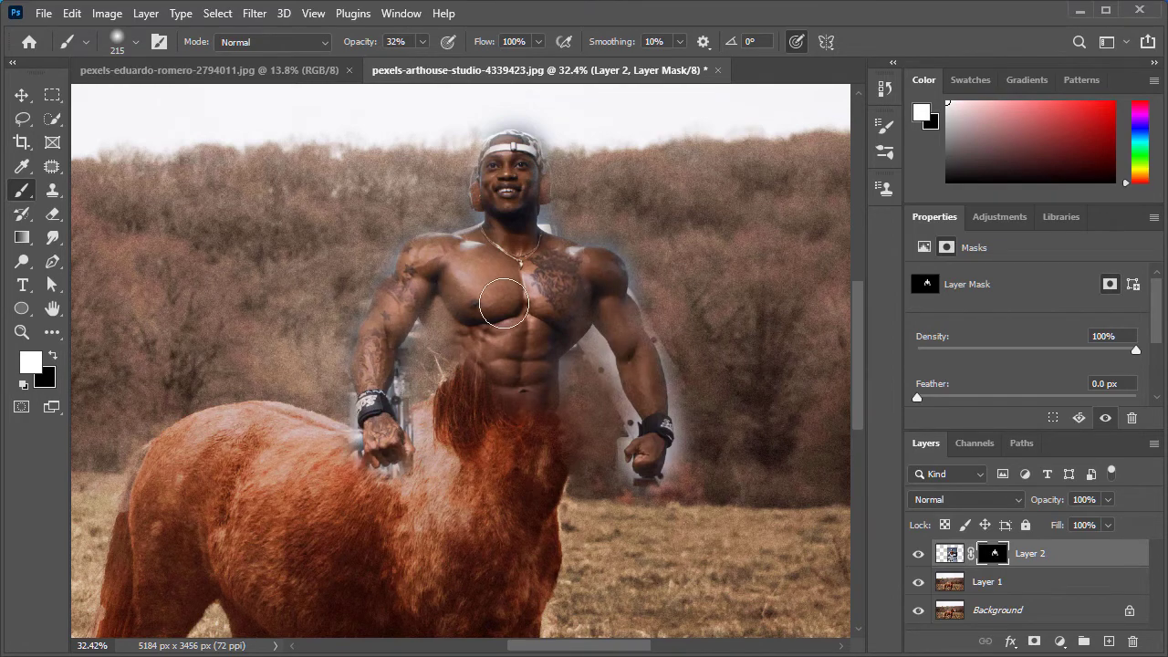
drag(503, 411, 509, 411)
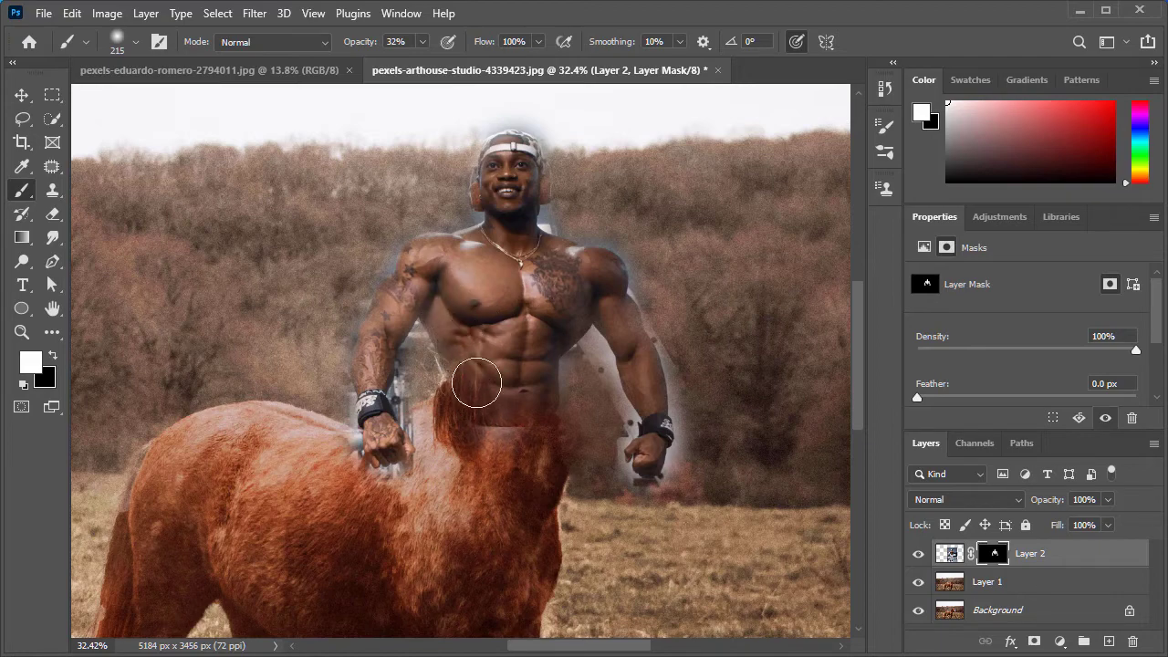
drag(463, 357, 472, 389)
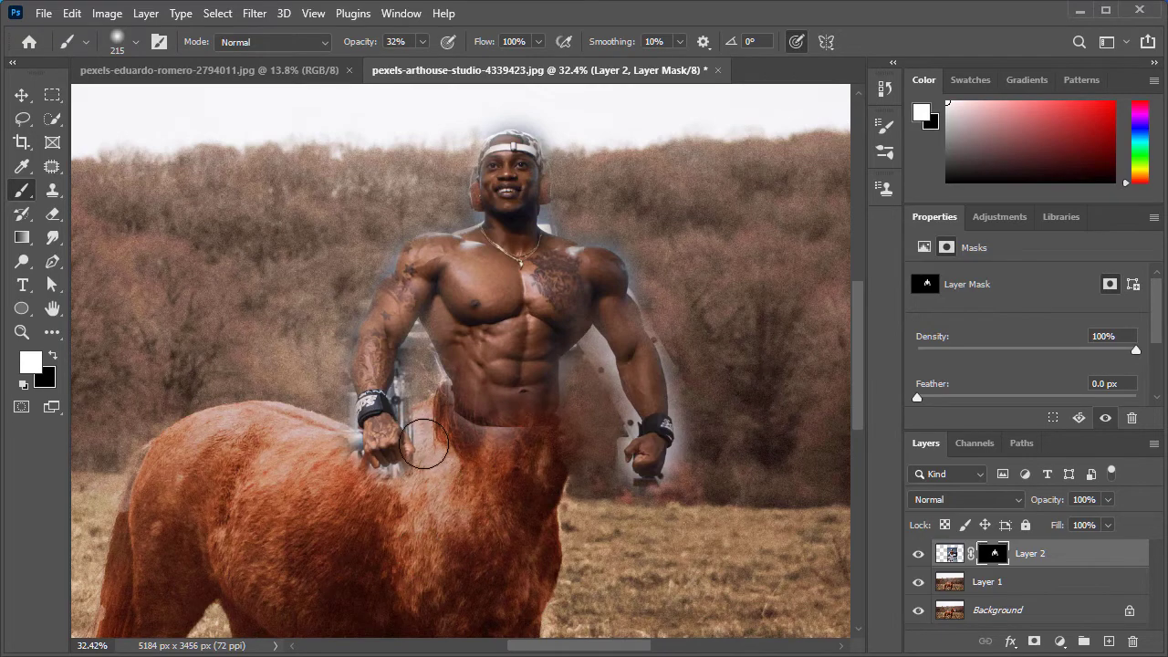
key(ctrl+t)
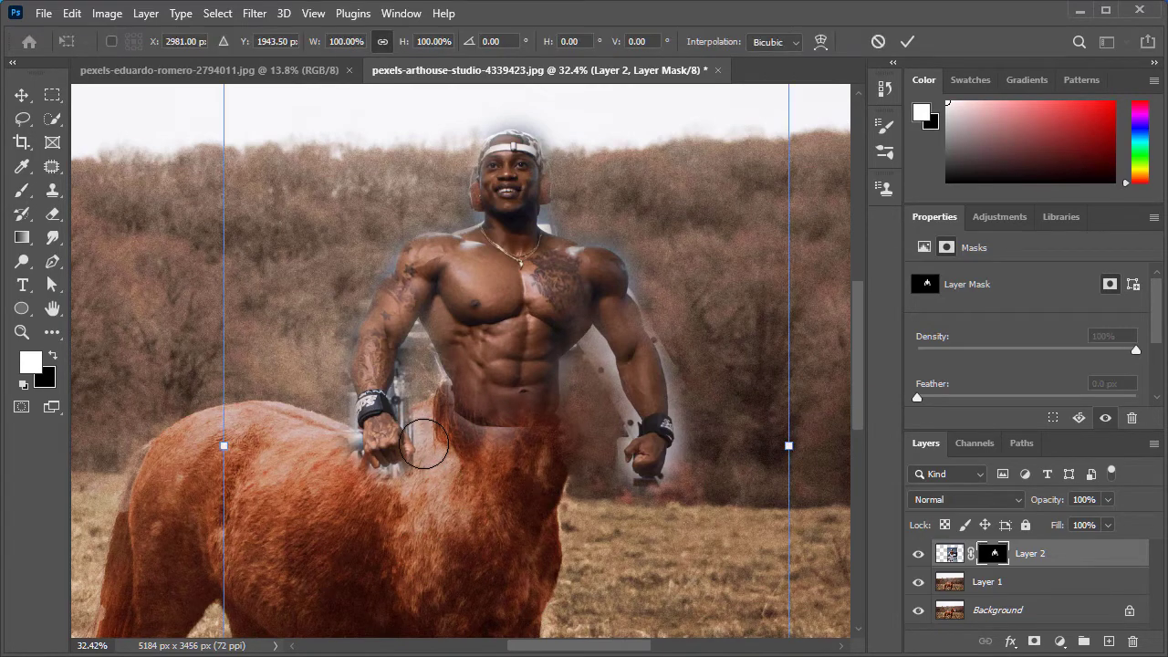
- Rotate Layer 2 by 4.77°, scale it to 103.28%, nudge it into place and apply
scroll(484, 447, down, 2)
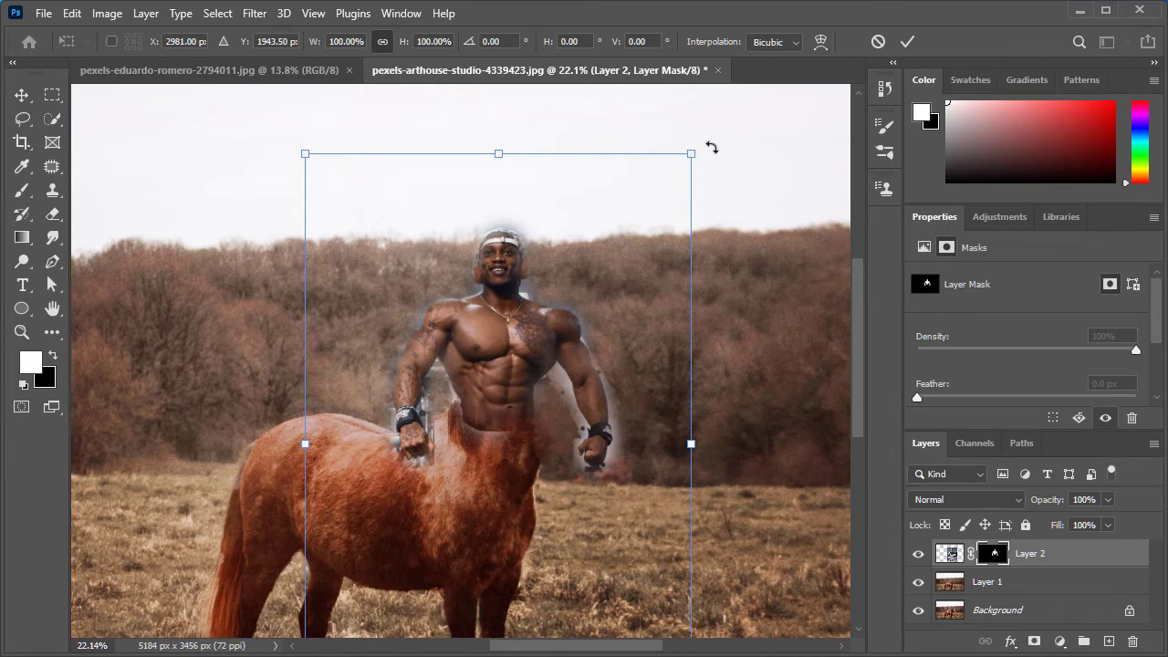
drag(704, 148, 727, 164)
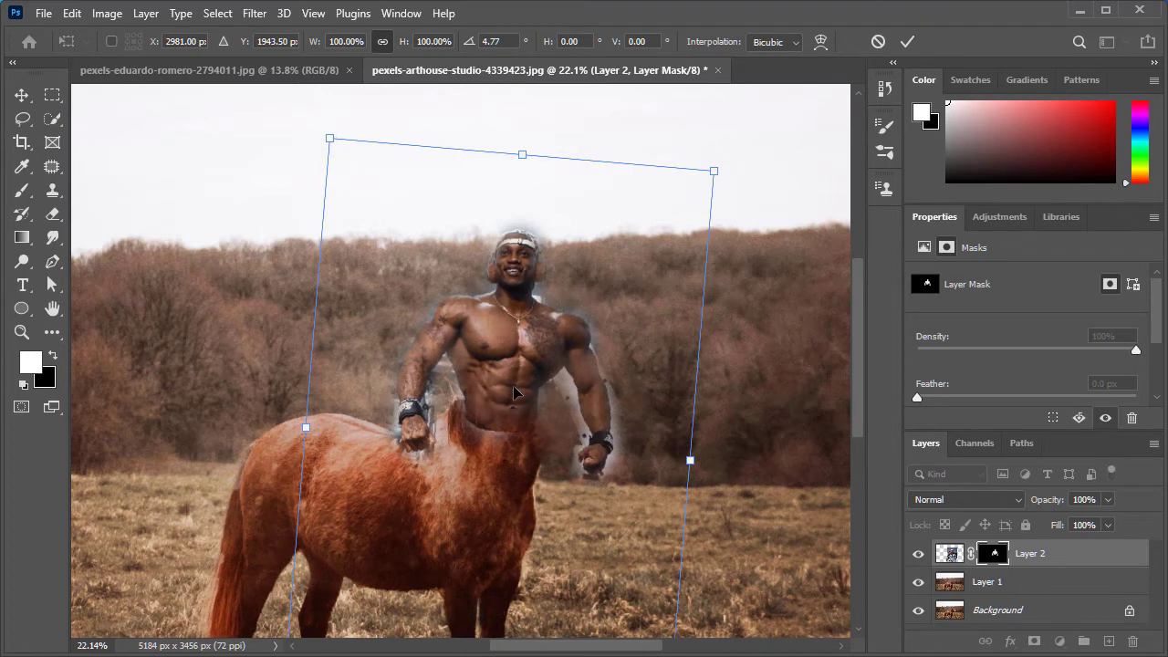
drag(513, 385, 511, 395)
drag(711, 172, 726, 153)
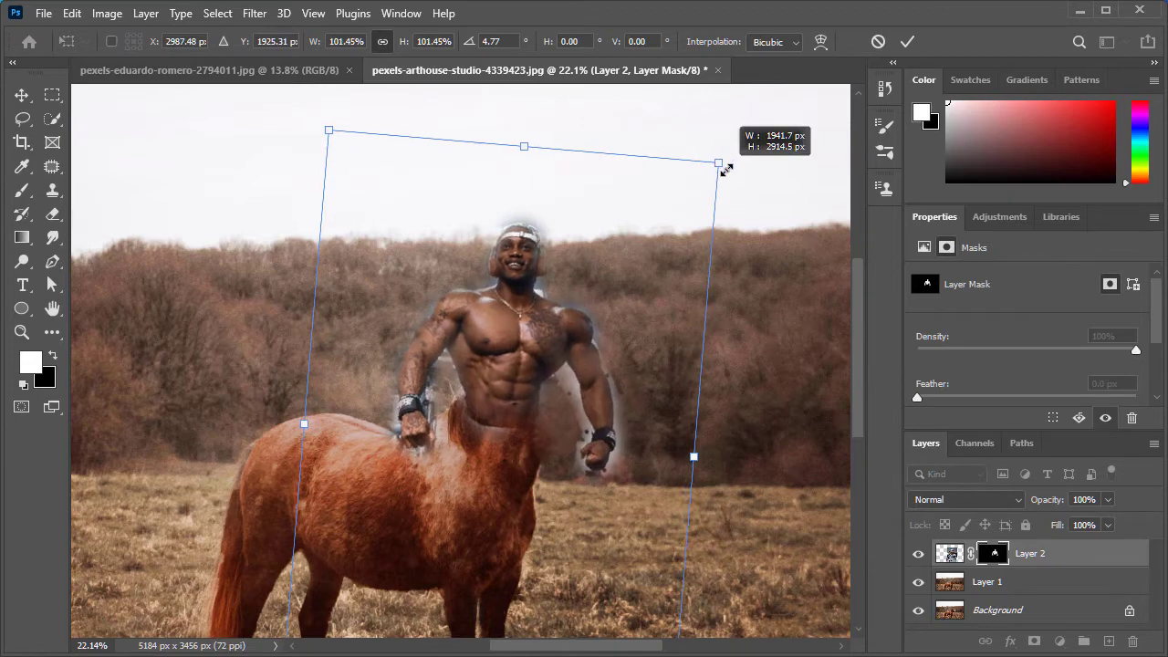
key(Down)
key(Down)
key(Down)
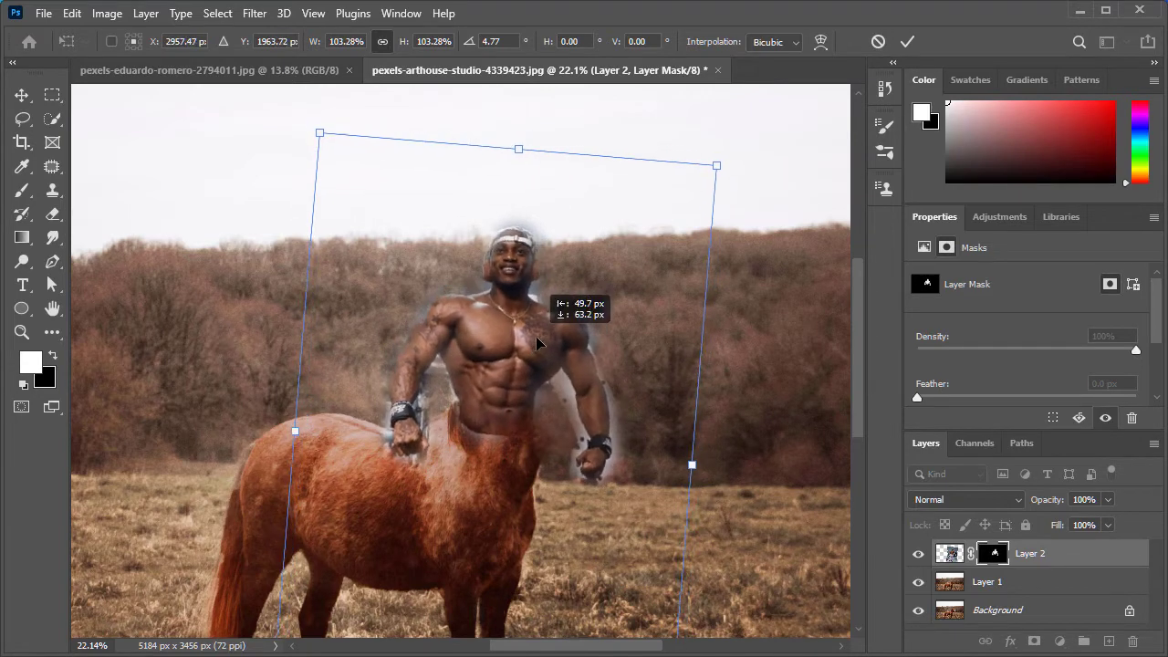
key(Left)
key(Left)
key(Left)
key(Left)
key(Left)
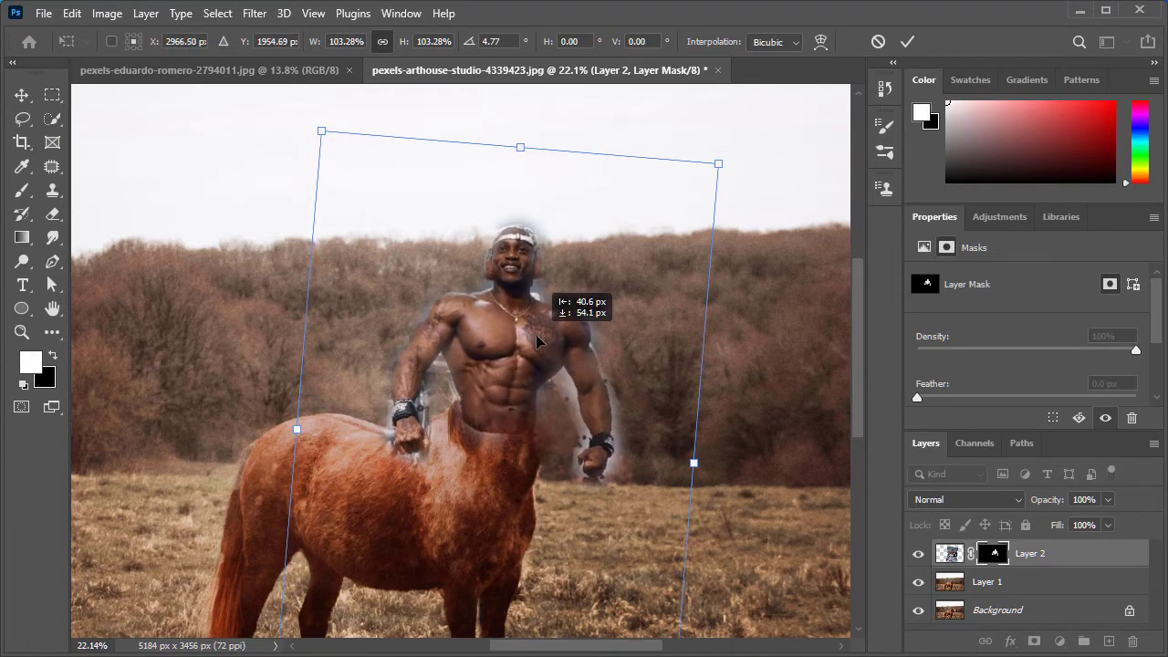
key(Up)
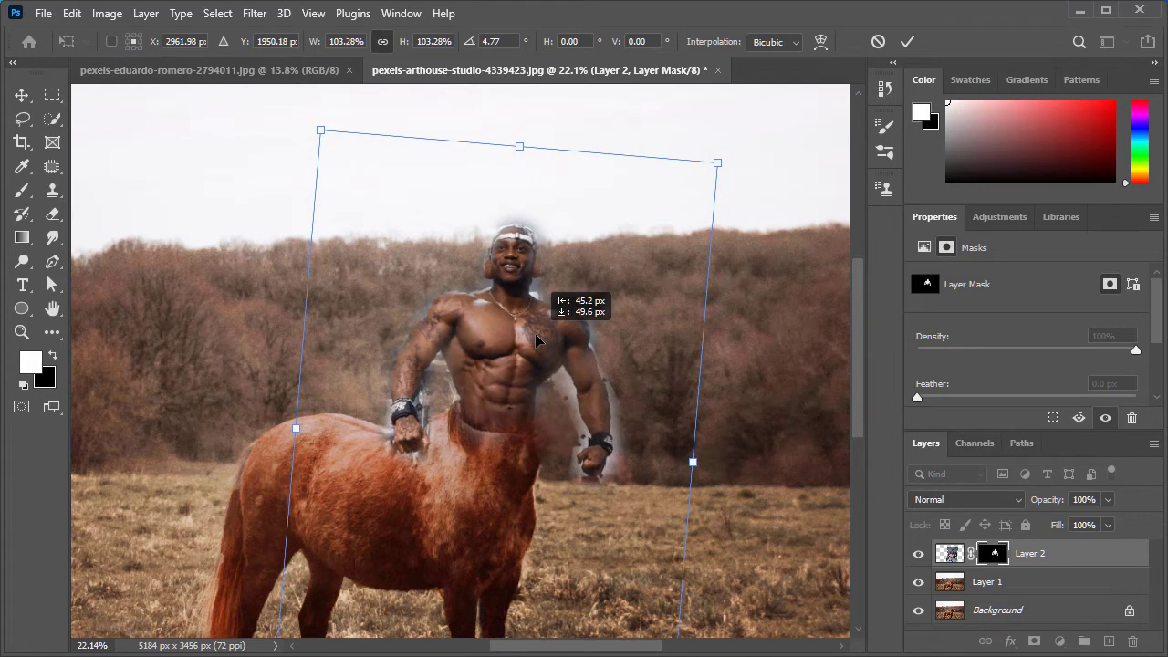
key(Up)
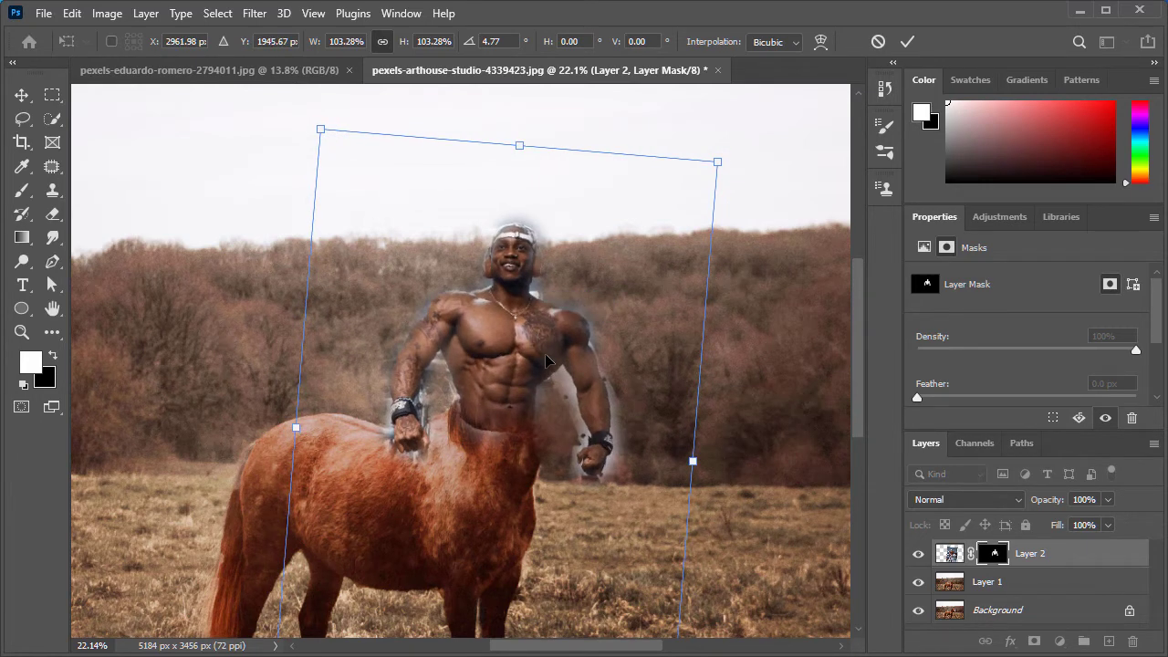
key(Return)
- Paint black on Layer 2's mask to hide more of the man's waist into the horse
key(b)
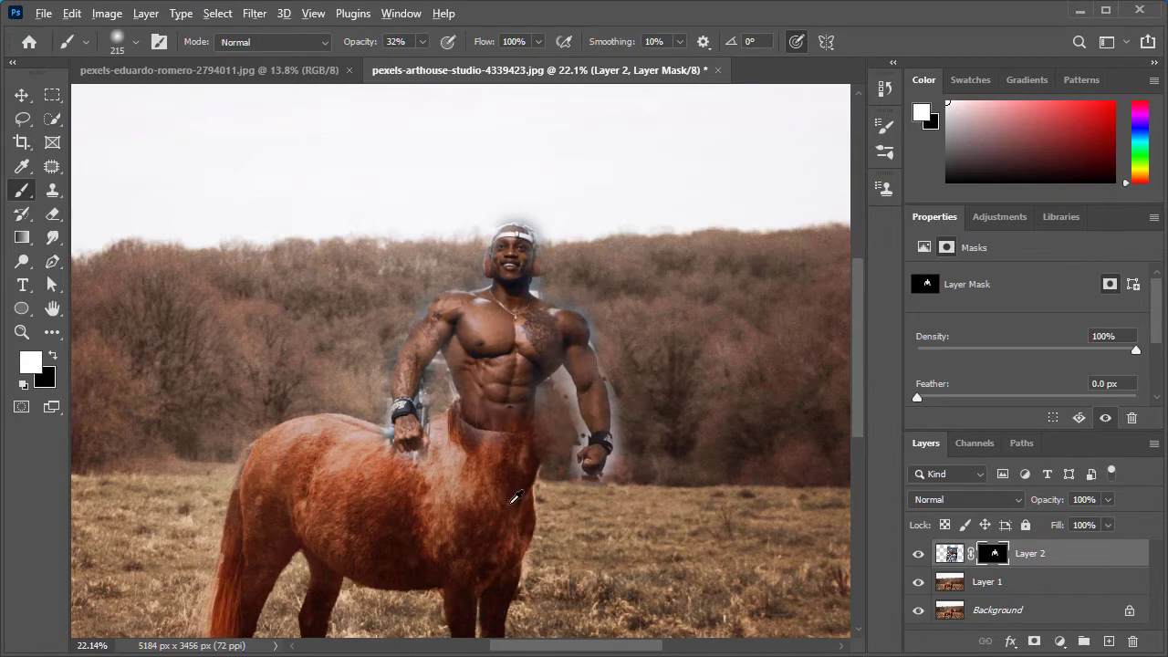
scroll(515, 497, up, 2)
scroll(515, 497, up, 2)
scroll(516, 497, up, 2)
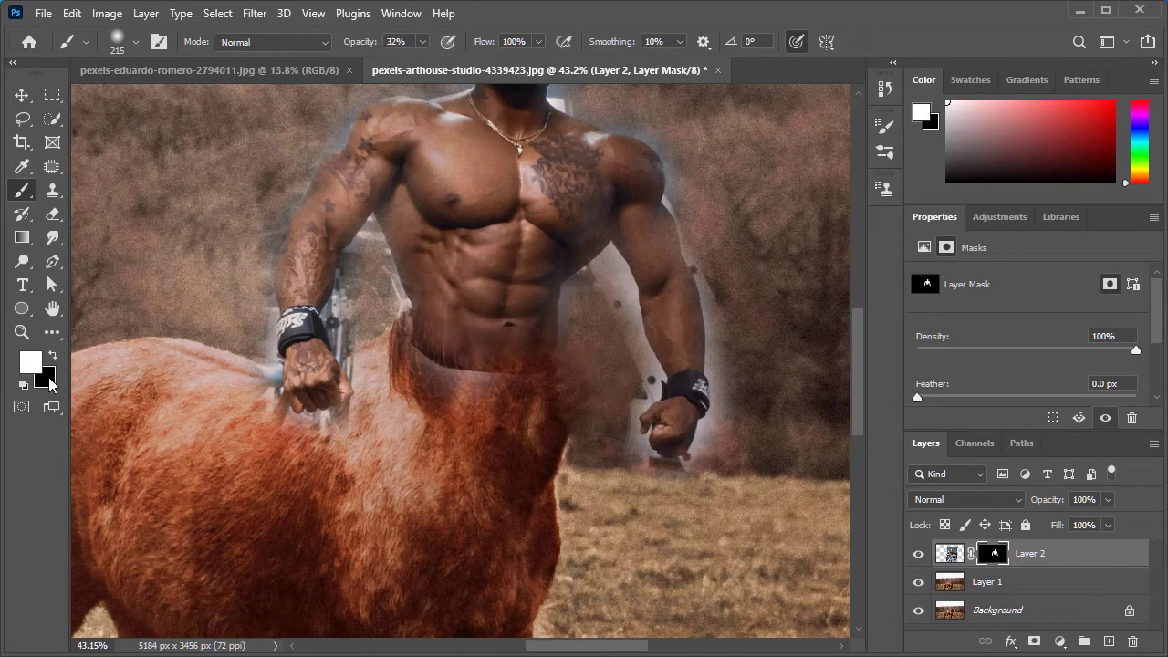
key(x)
mouse_move(521, 469)
mouse_down()
mouse_move(464, 417)
mouse_move(448, 339)
mouse_move(444, 392)
mouse_move(472, 412)
mouse_move(446, 396)
mouse_move(438, 362)
mouse_move(430, 373)
mouse_move(516, 331)
mouse_move(508, 392)
mouse_move(516, 316)
mouse_move(497, 385)
mouse_move(459, 308)
mouse_move(443, 332)
mouse_move(425, 274)
mouse_move(486, 313)
mouse_up()
- Shrink the brush to about 104 px and blend horse hair up over the belly
alt+right_click(487, 313)
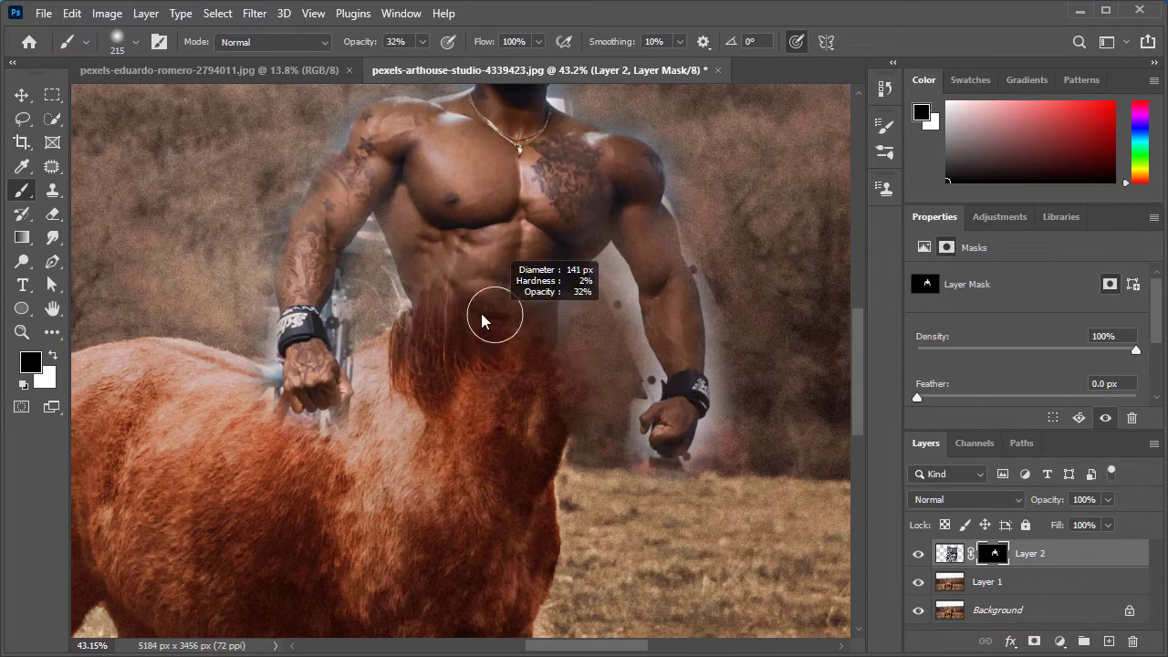
key(ctrl+z)
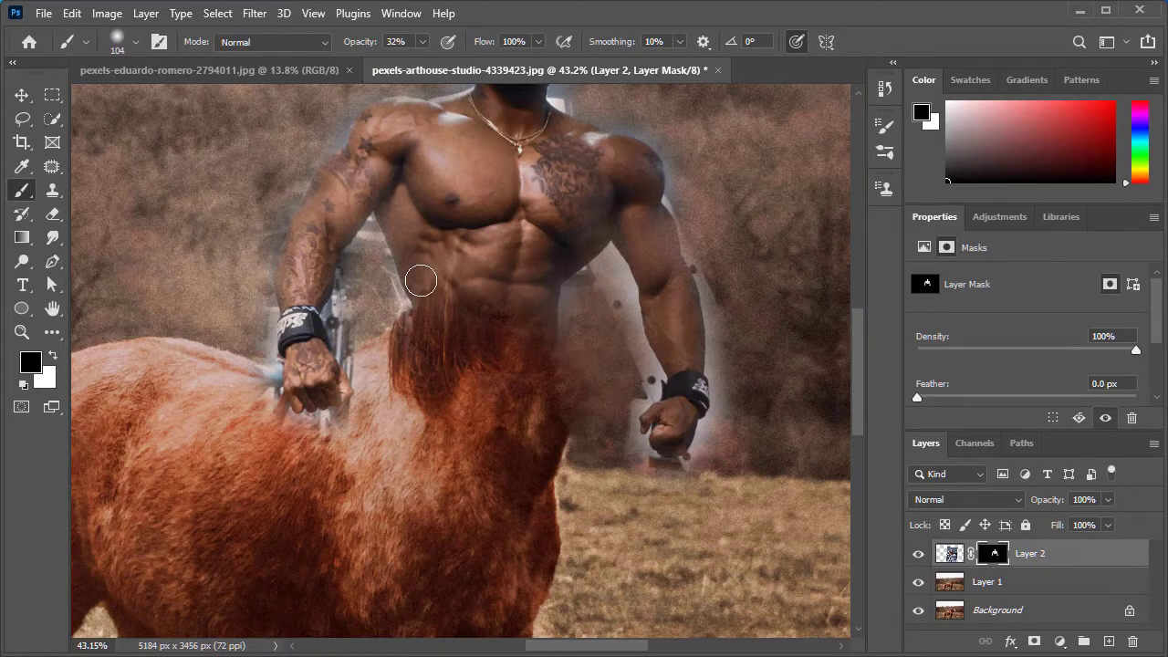
mouse_move(421, 280)
mouse_down()
mouse_move(405, 261)
mouse_move(426, 255)
mouse_move(442, 334)
mouse_move(454, 310)
mouse_move(484, 309)
mouse_up()
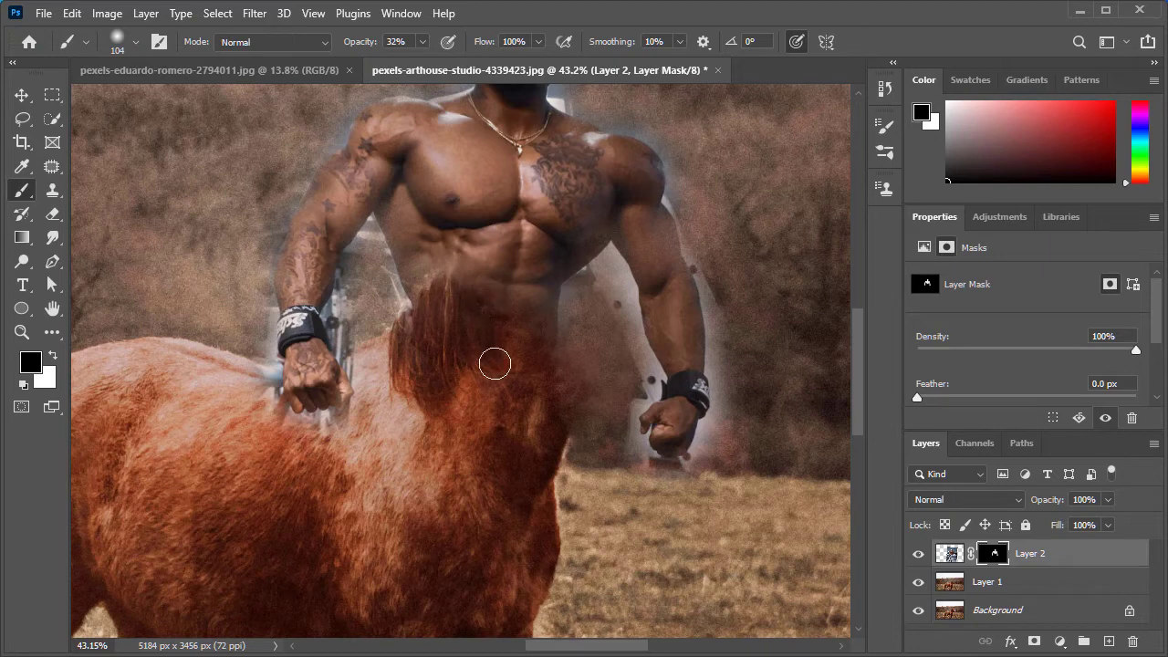
mouse_move(493, 363)
mouse_down()
mouse_move(532, 310)
mouse_move(512, 371)
mouse_up()
mouse_move(457, 257)
mouse_down()
mouse_move(396, 308)
mouse_move(401, 249)
mouse_up()
key(x)
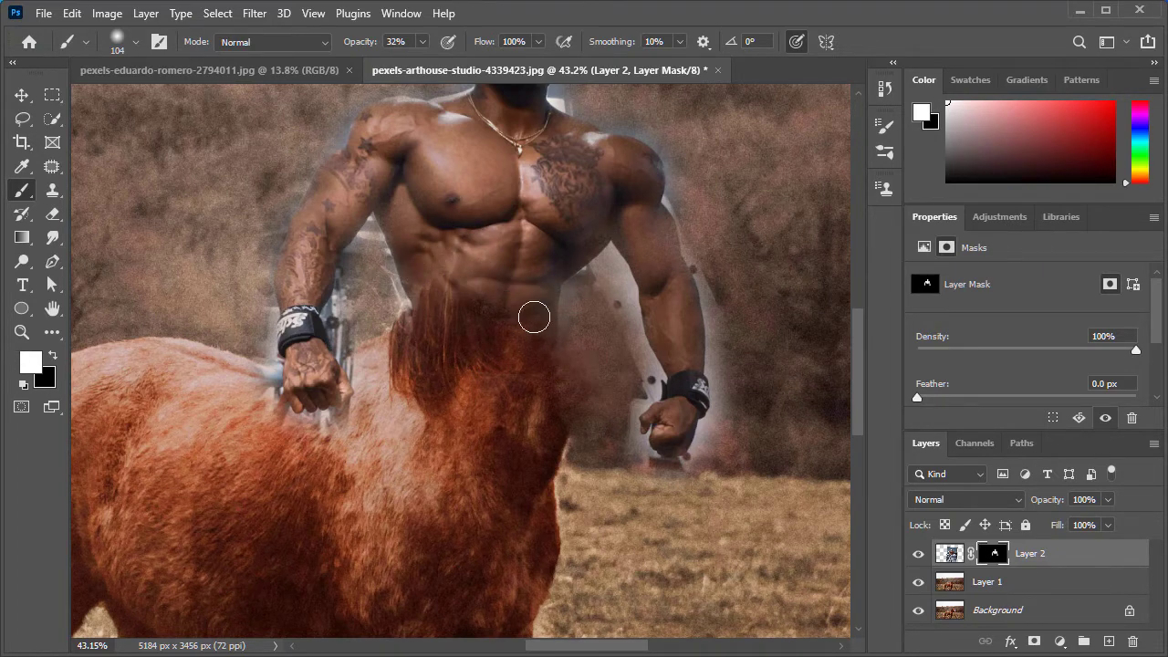
key(x)
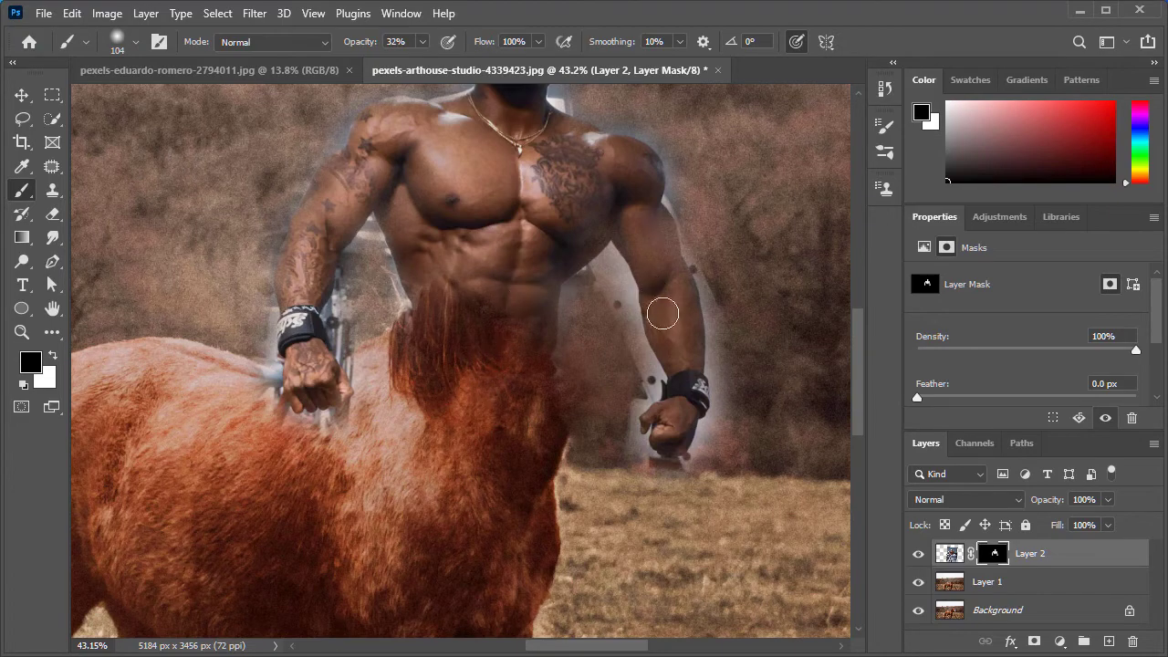
- Mask out the pale ghost strip and haze between the right arm and torso
mouse_move(734, 304)
mouse_down()
mouse_move(699, 347)
mouse_move(709, 353)
mouse_up()
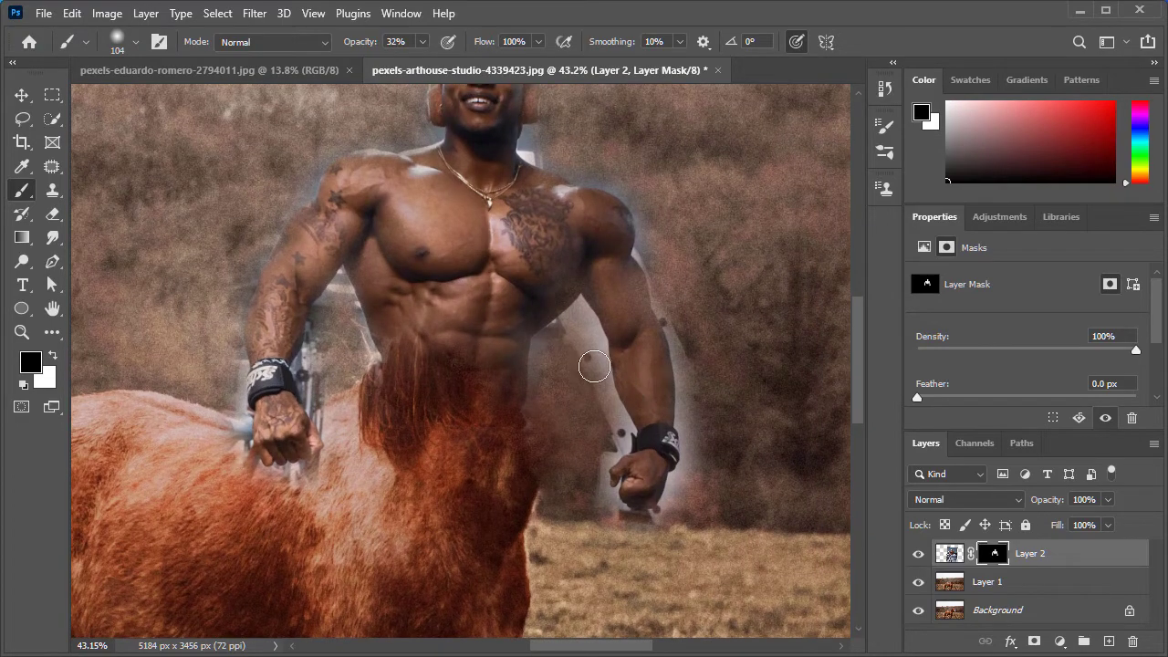
mouse_move(590, 367)
mouse_down()
mouse_move(608, 404)
mouse_move(590, 331)
mouse_move(599, 407)
mouse_move(618, 441)
mouse_up()
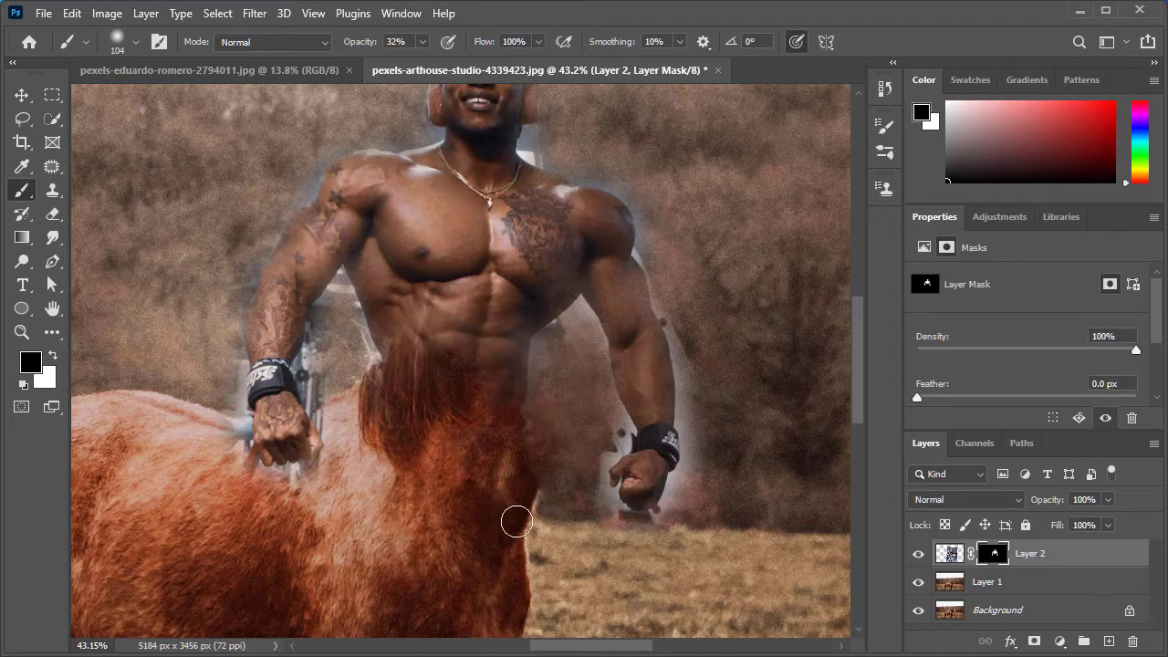
mouse_move(594, 360)
mouse_down()
mouse_move(574, 305)
mouse_move(630, 445)
mouse_move(613, 417)
mouse_move(626, 474)
mouse_up()
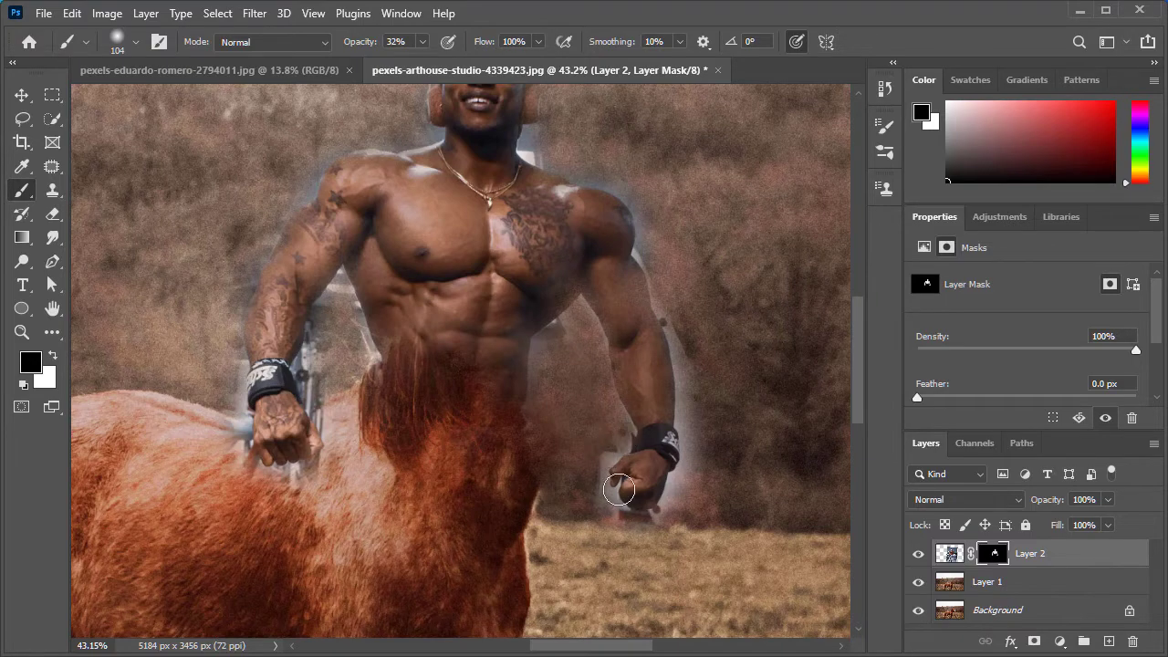
scroll(626, 493, up, 3)
scroll(626, 492, up, 2)
mouse_move(631, 341)
mouse_down()
mouse_move(579, 381)
mouse_move(539, 373)
mouse_move(584, 374)
mouse_move(541, 451)
mouse_move(560, 485)
mouse_move(574, 477)
mouse_move(574, 496)
mouse_move(647, 514)
mouse_move(706, 472)
mouse_move(727, 432)
mouse_move(684, 503)
mouse_move(621, 501)
mouse_up()
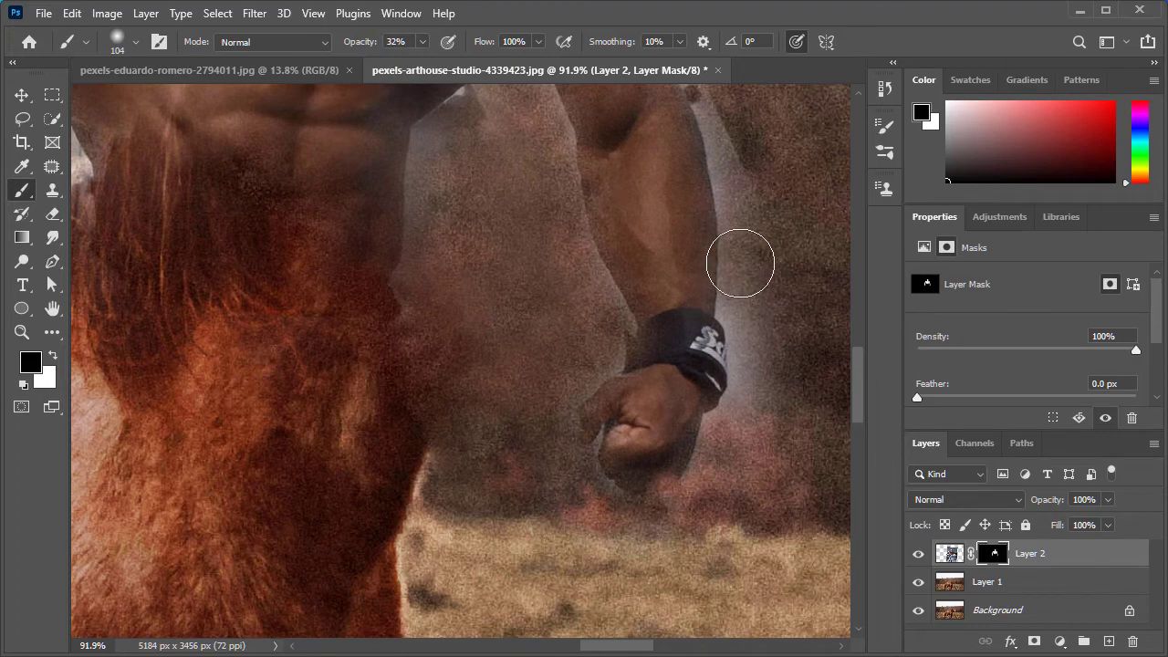
scroll(743, 438, up, 5)
- Reveal the fist with a 26 px brush and soften the armpit edge against the background
key(x)
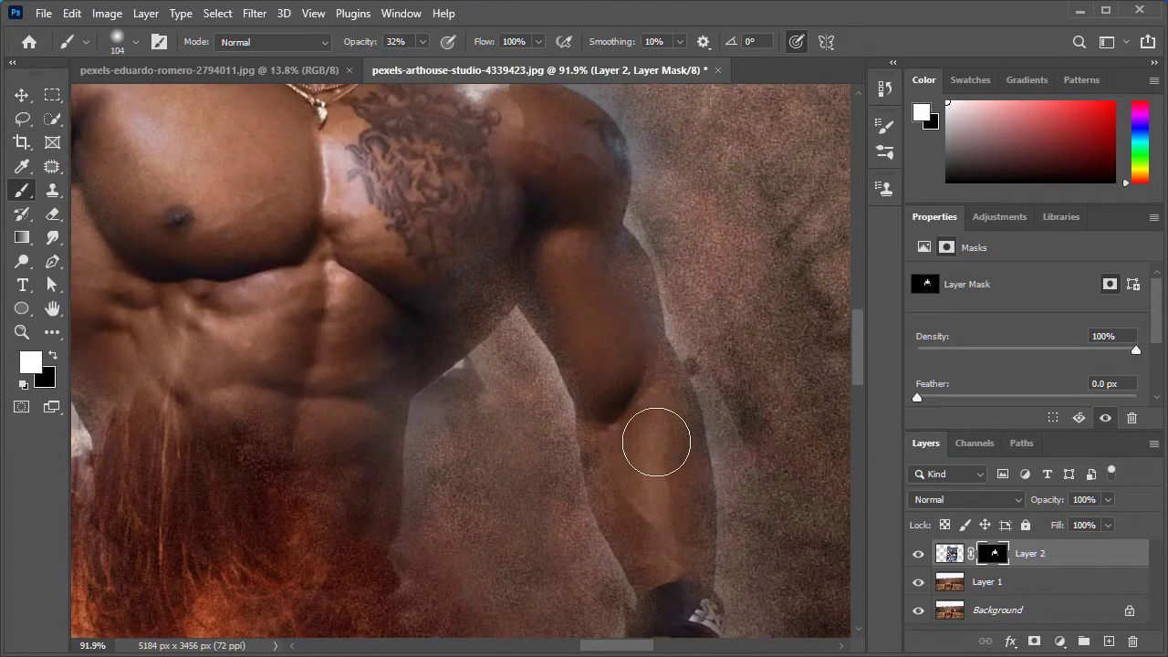
scroll(657, 438, down, 3)
key(bracketleft)
key(bracketleft)
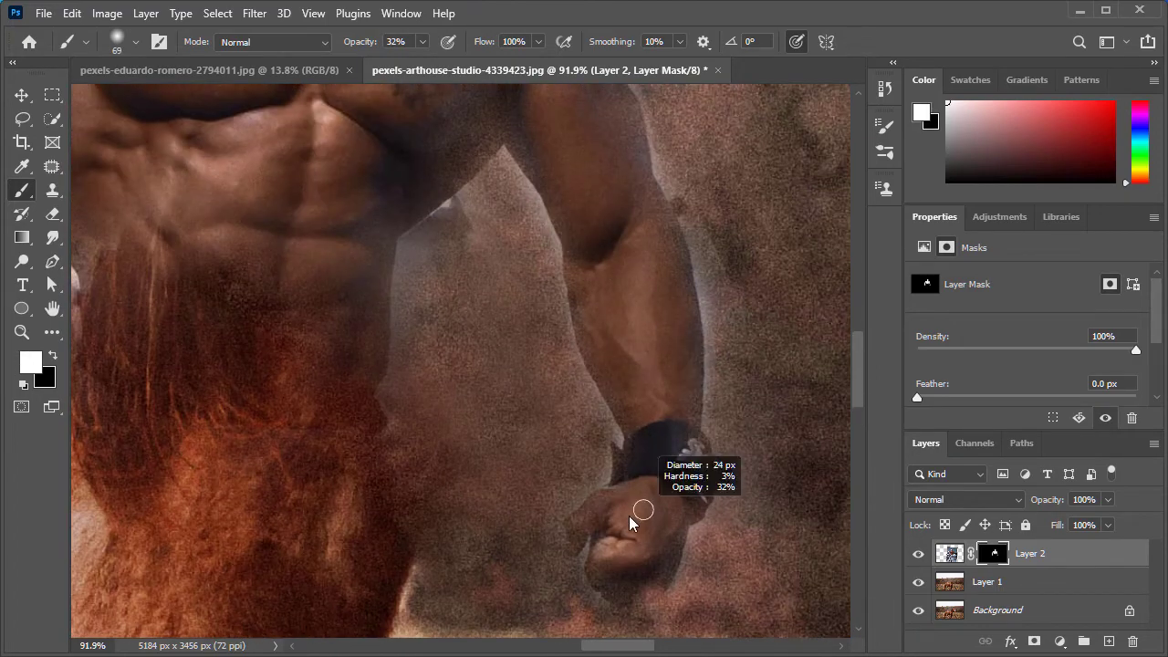
drag(633, 514, 576, 535)
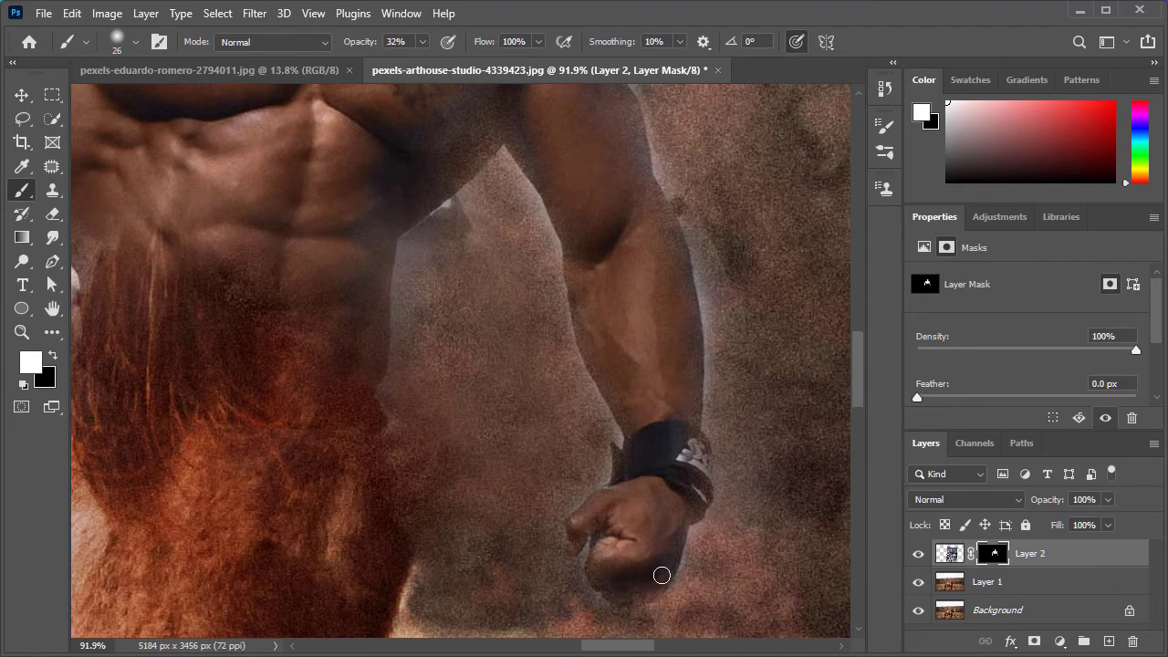
key(x)
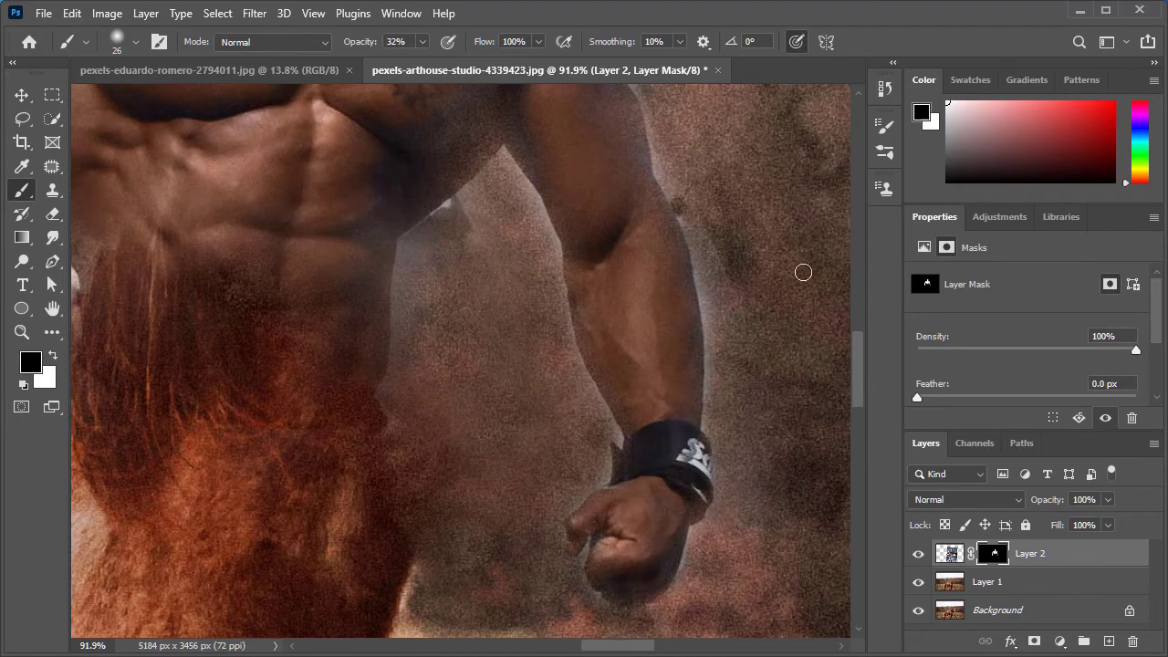
scroll(553, 343, up, 3)
drag(559, 345, 641, 323)
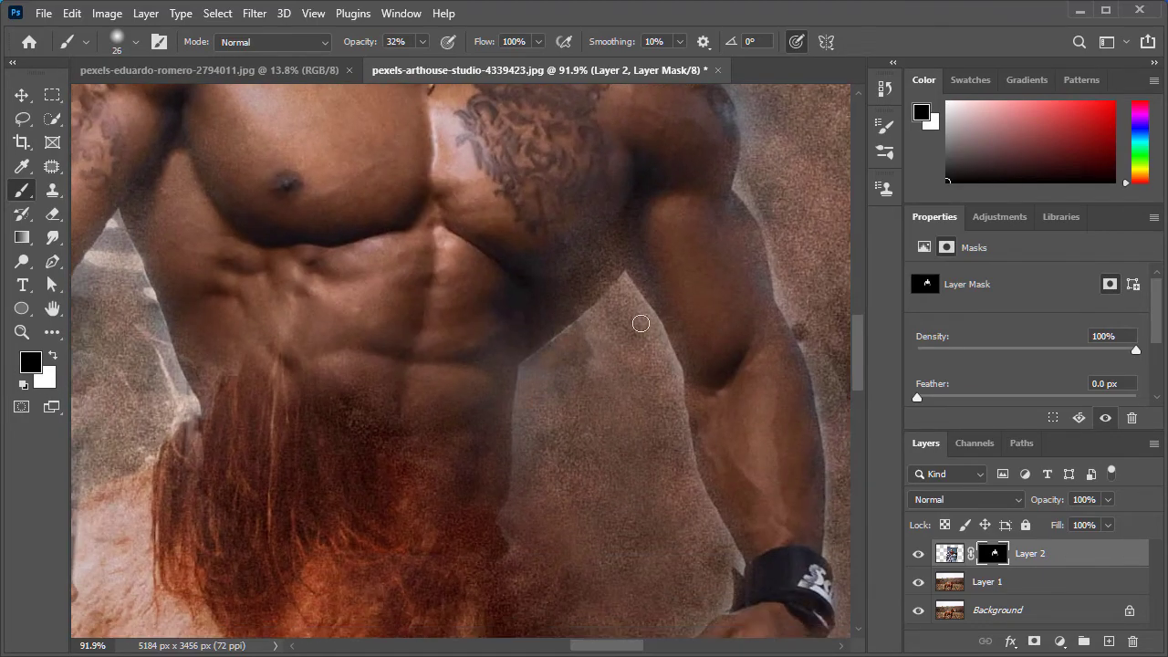
scroll(717, 560, down, 3)
scroll(534, 313, up, 3)
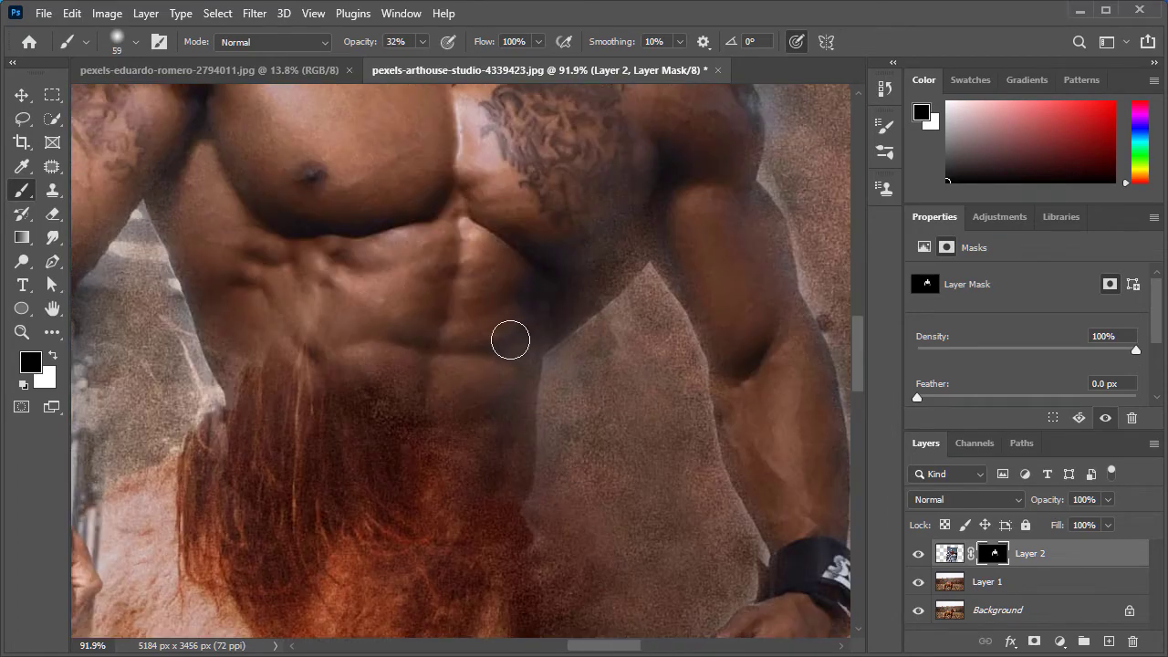
- Inspect the masked figure, briefly picking Clone Stamp before returning to the mask brush
key(x)
scroll(344, 326, down, 3)
scroll(503, 307, left, 3)
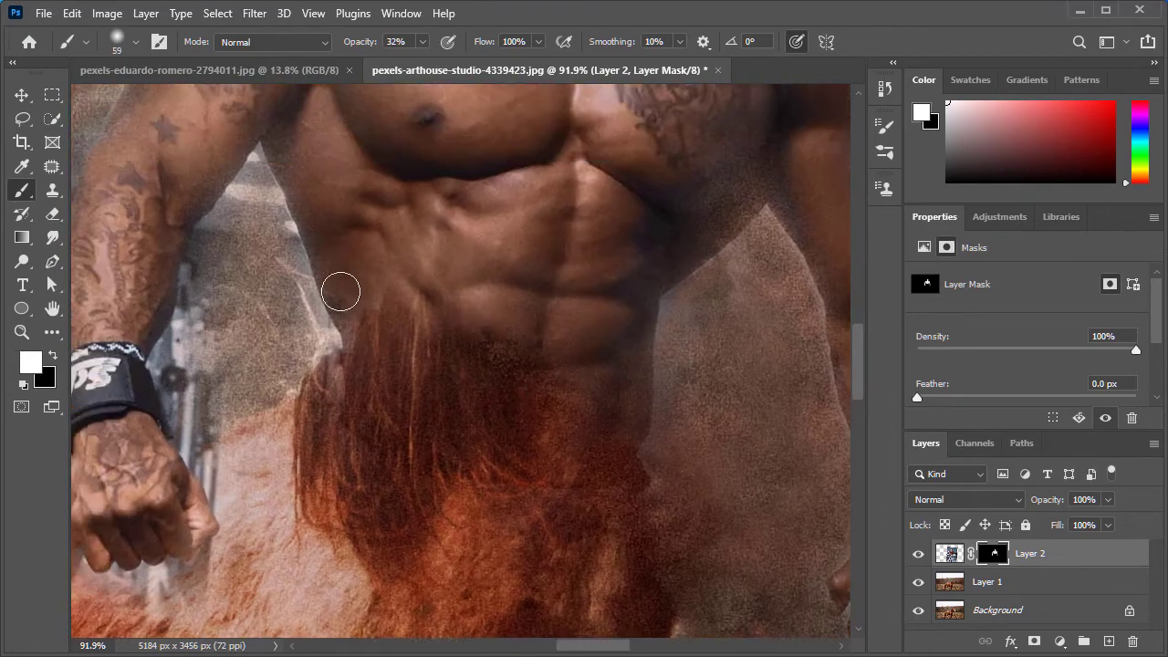
key(s)
key(b)
scroll(456, 313, up, 3)
scroll(365, 209, left, 3)
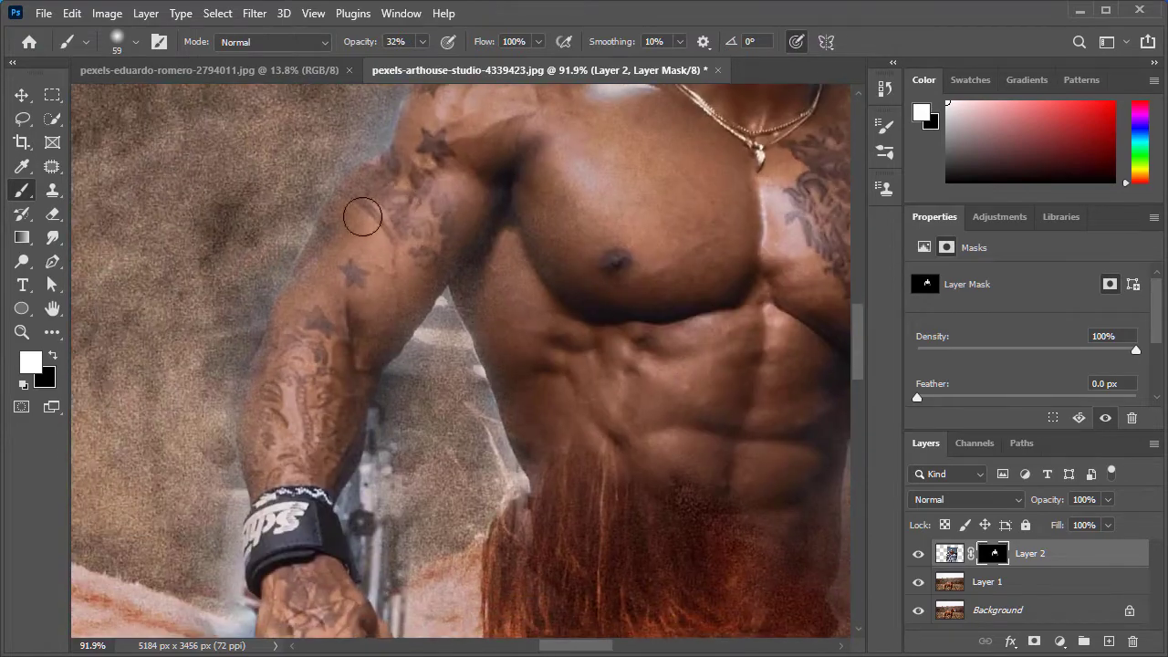
scroll(298, 330, up, 3)
scroll(299, 330, right, 3)
- Review the finished mask blend, toggling between black and white painting
key(x)
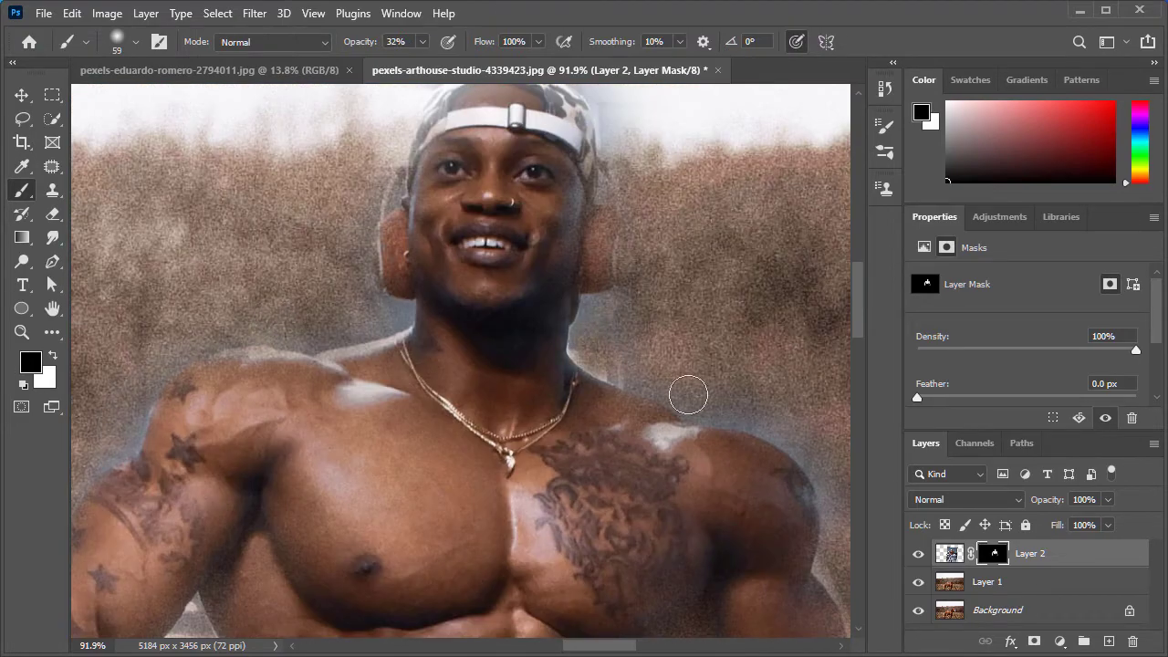
scroll(642, 295, up, 2)
scroll(510, 355, up, 1)
key(x)
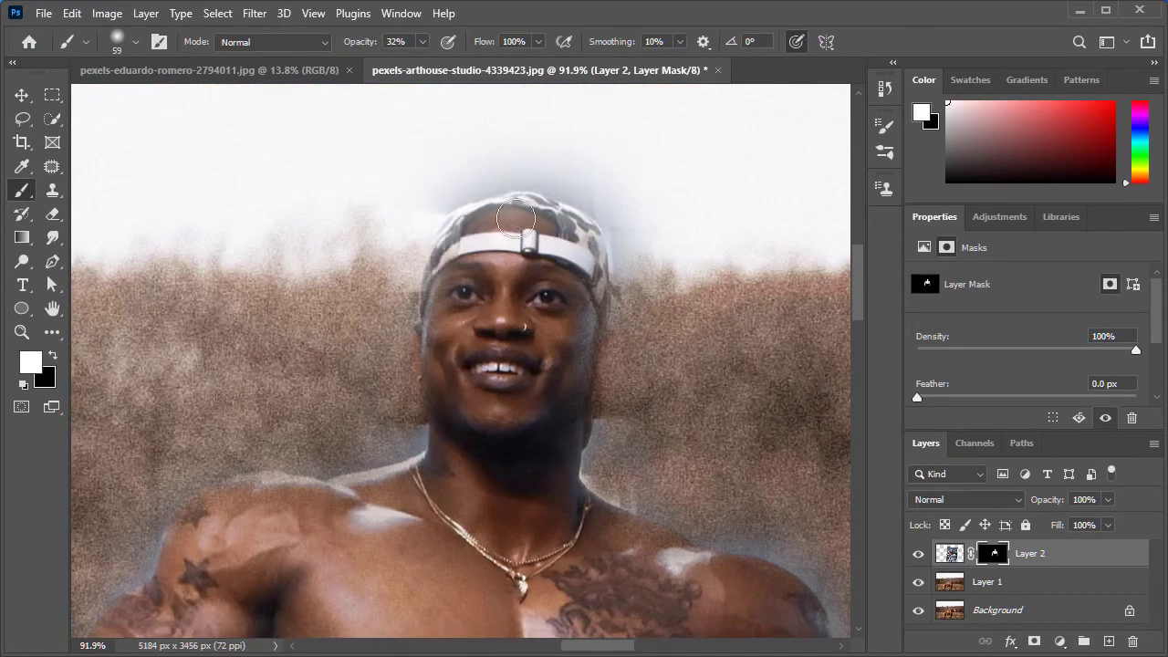
scroll(510, 358, down, 5)
scroll(539, 339, up, 3)
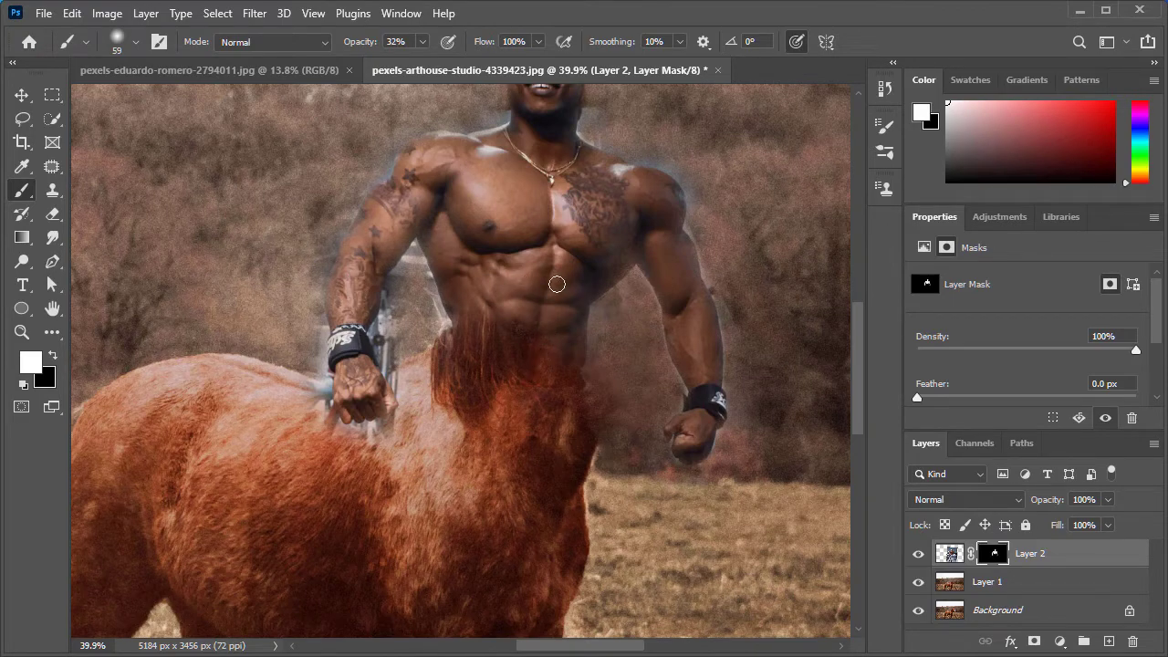
scroll(548, 310, down, 3)
scroll(549, 327, up, 2)
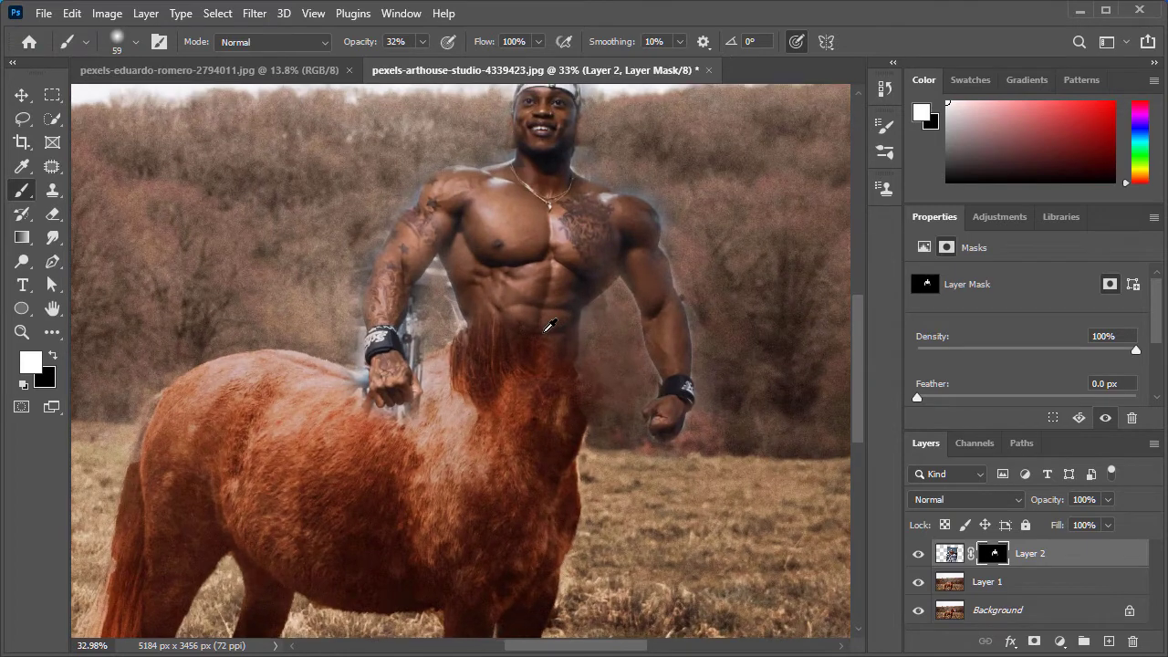
- Start Save As to this computer, targeting the Desktop in JPEG format
click(44, 13)
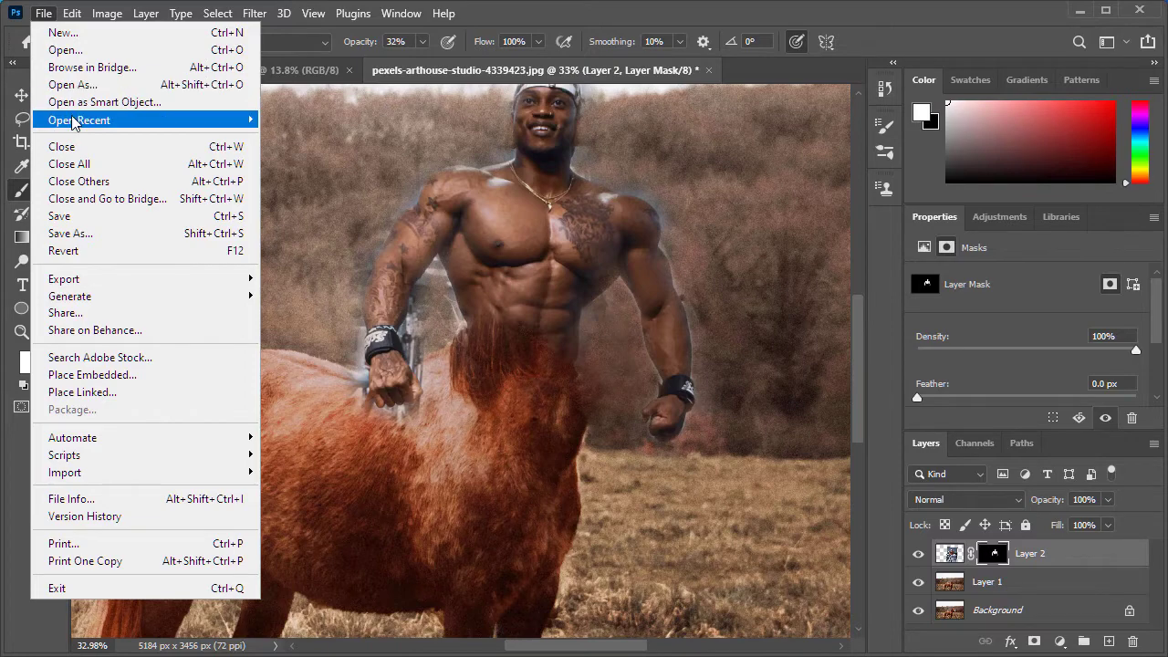
click(88, 235)
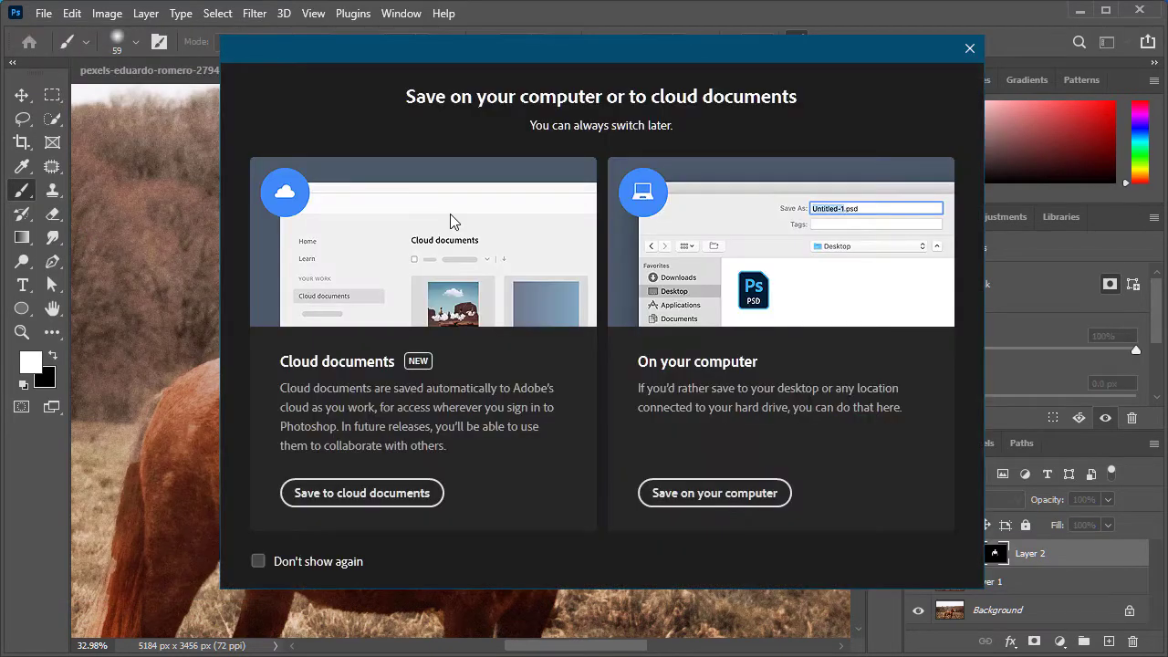
click(714, 493)
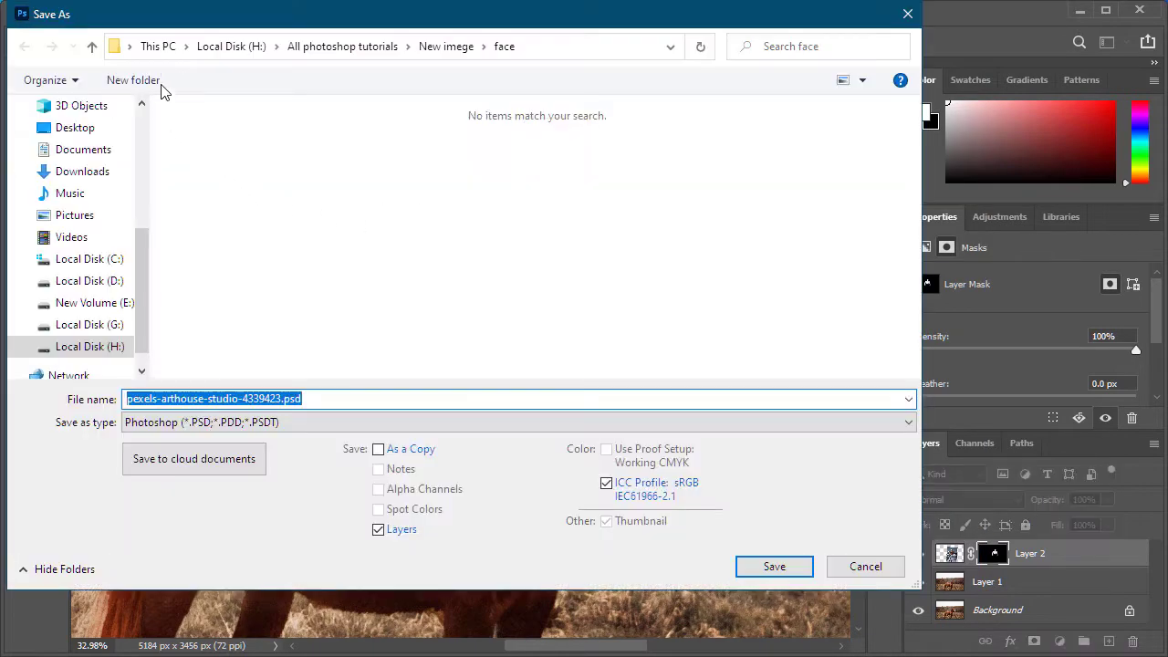
click(82, 129)
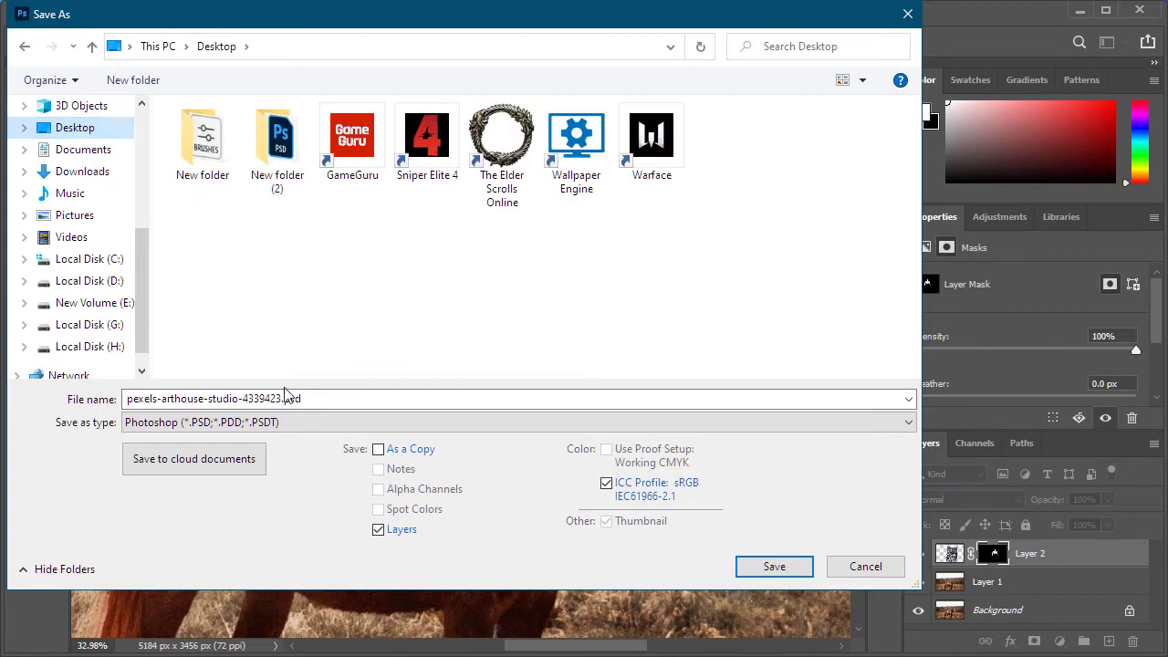
click(277, 427)
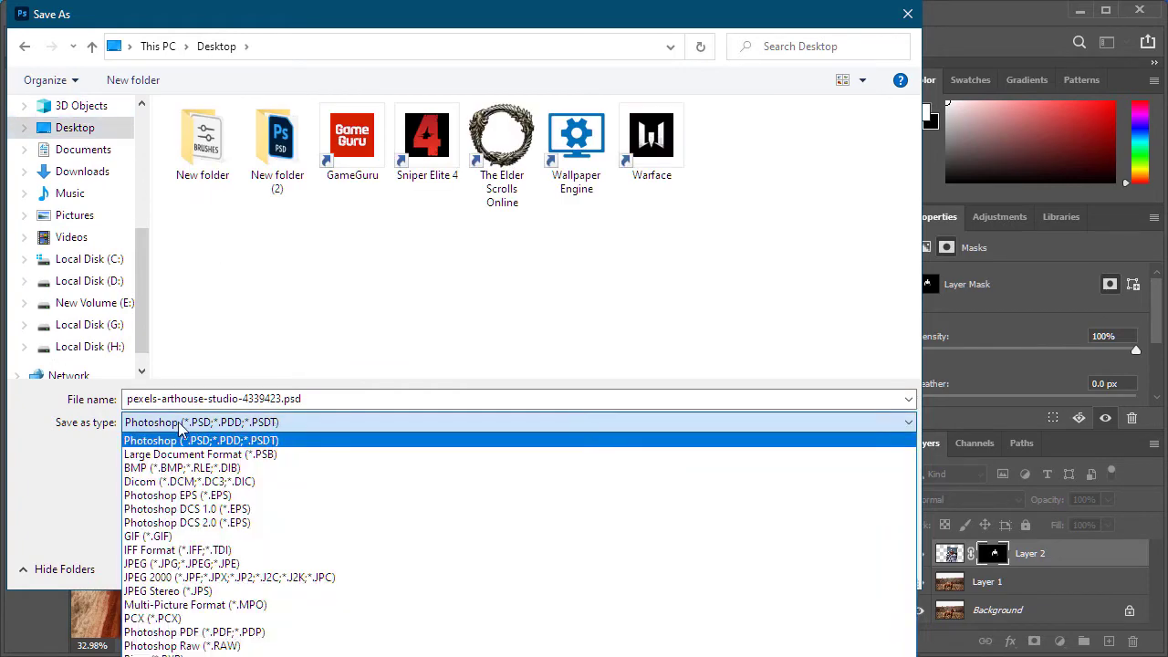
click(176, 566)
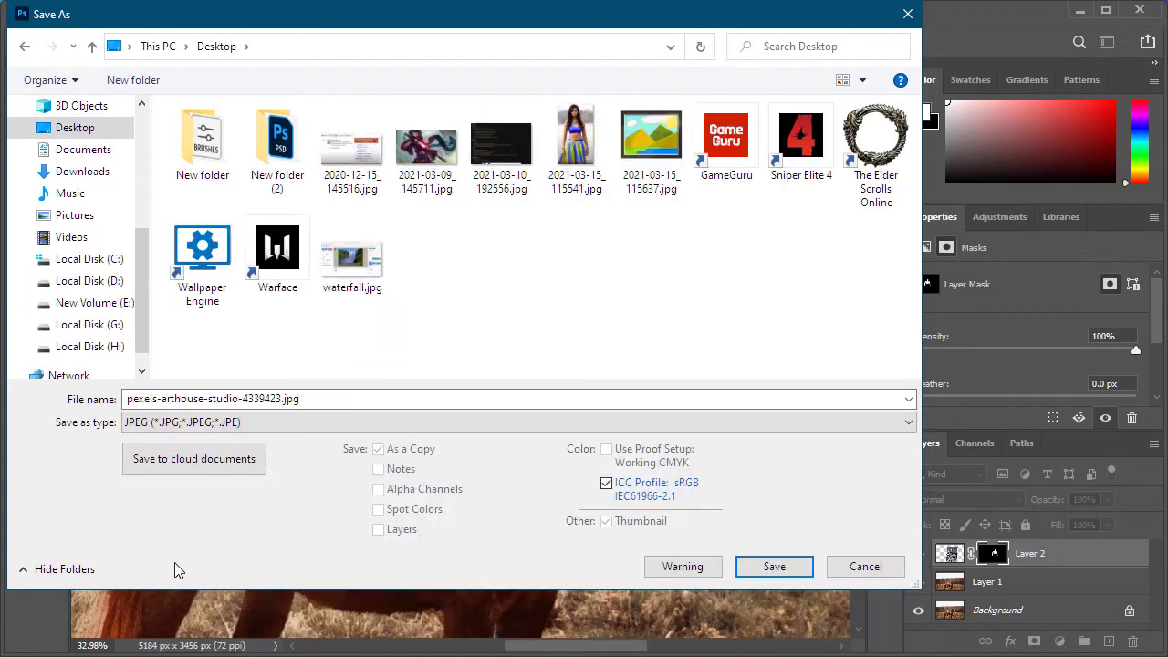
- Name the file ABC and save it at JPEG quality 12
click(292, 406)
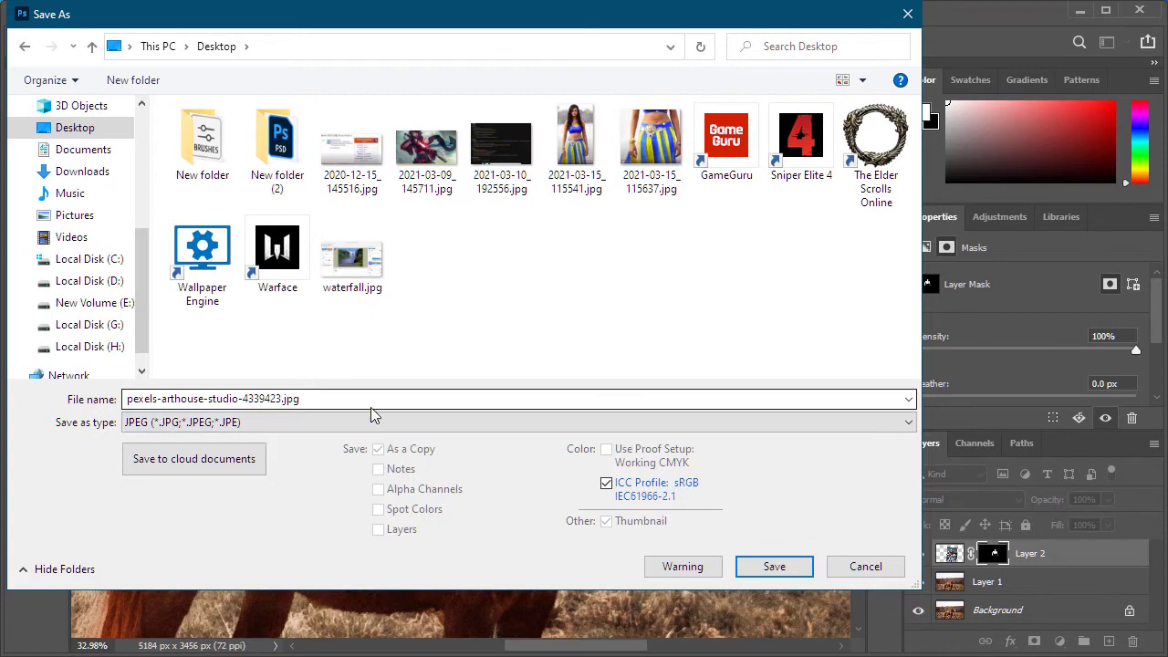
click(311, 399)
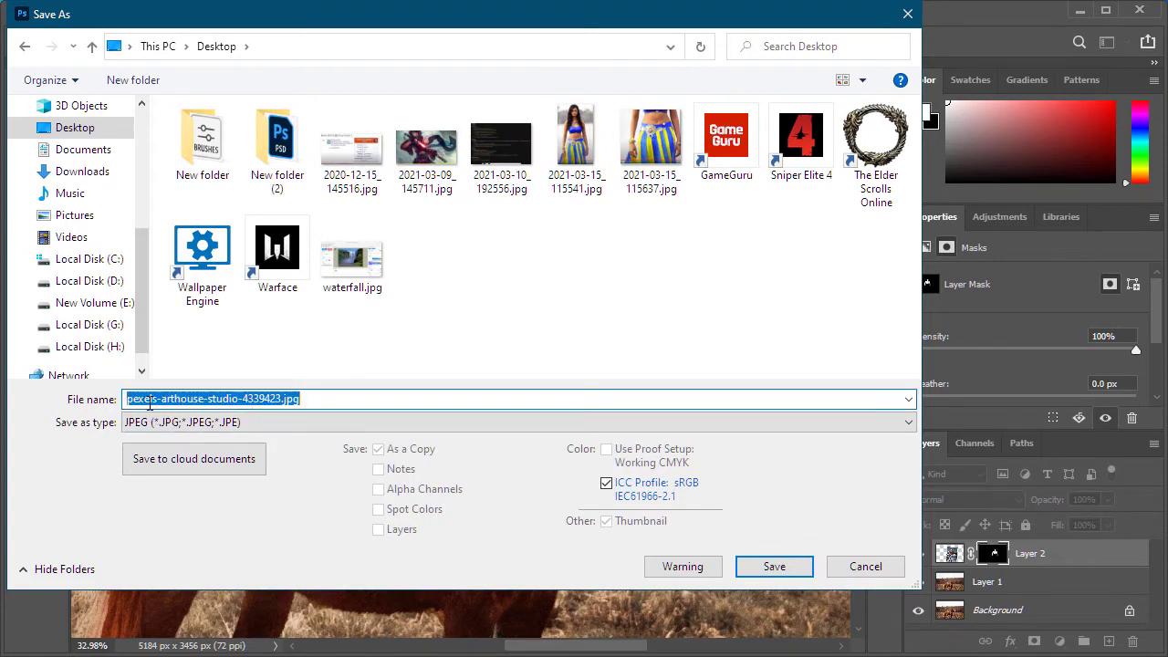
text(A)
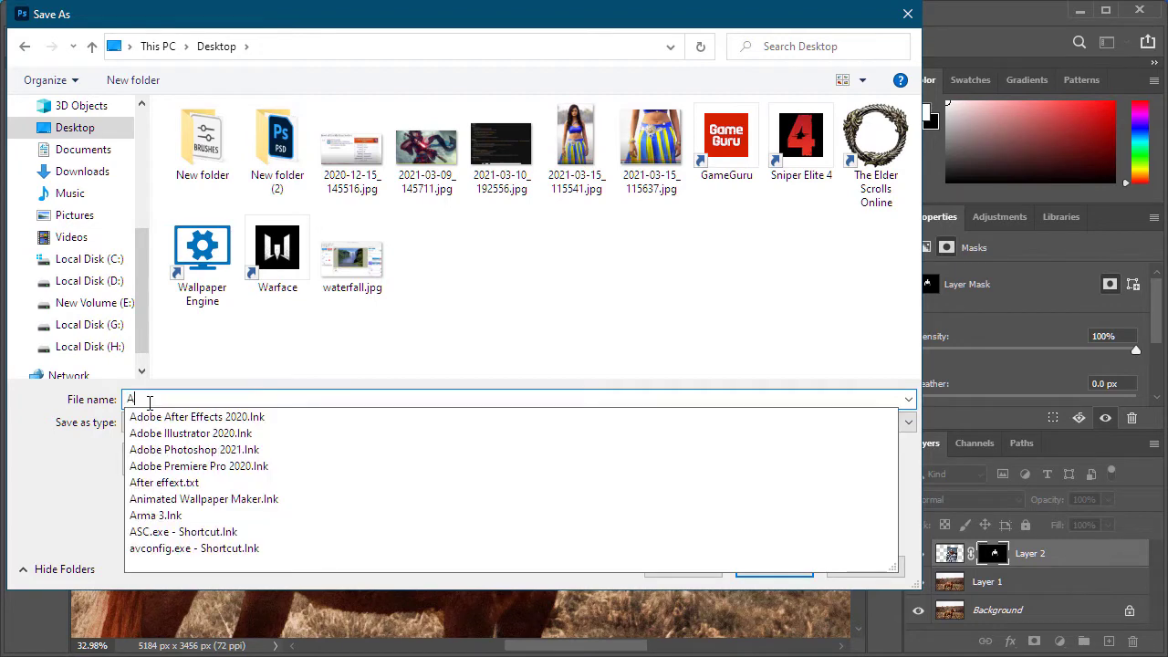
text(BC)
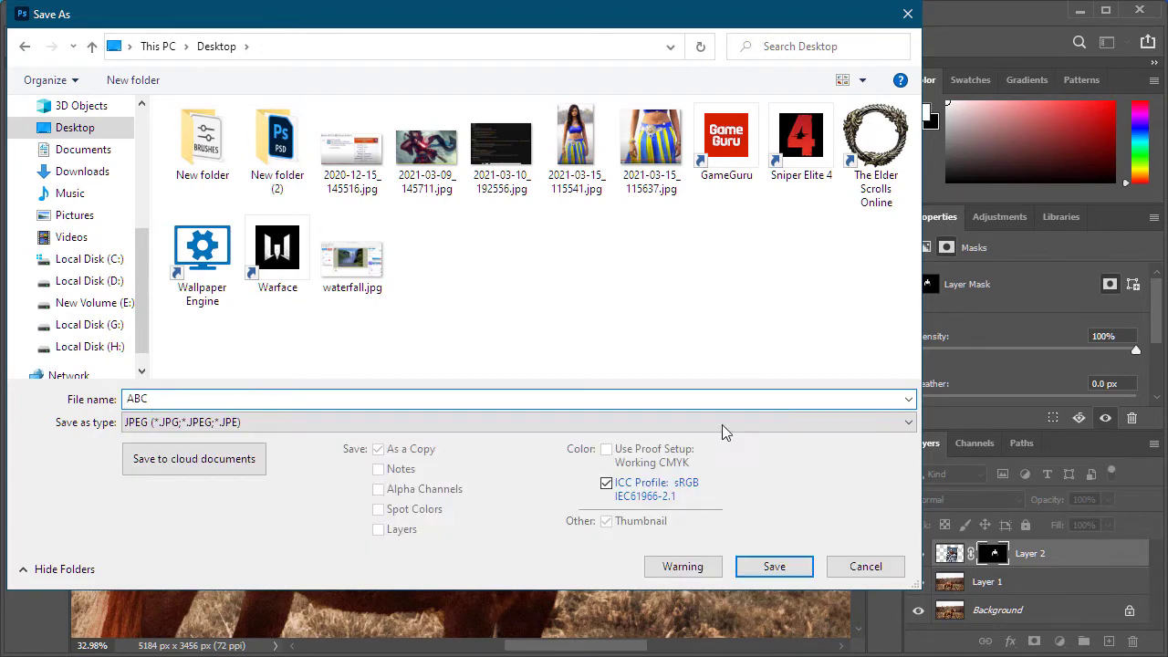
click(773, 567)
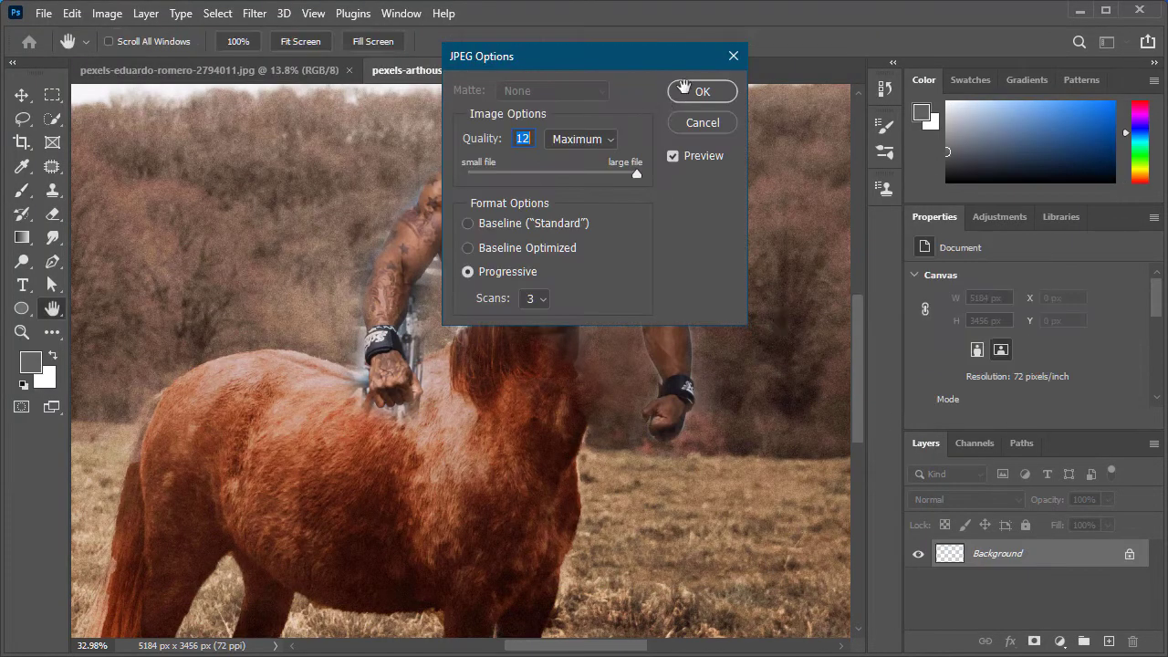
click(701, 92)
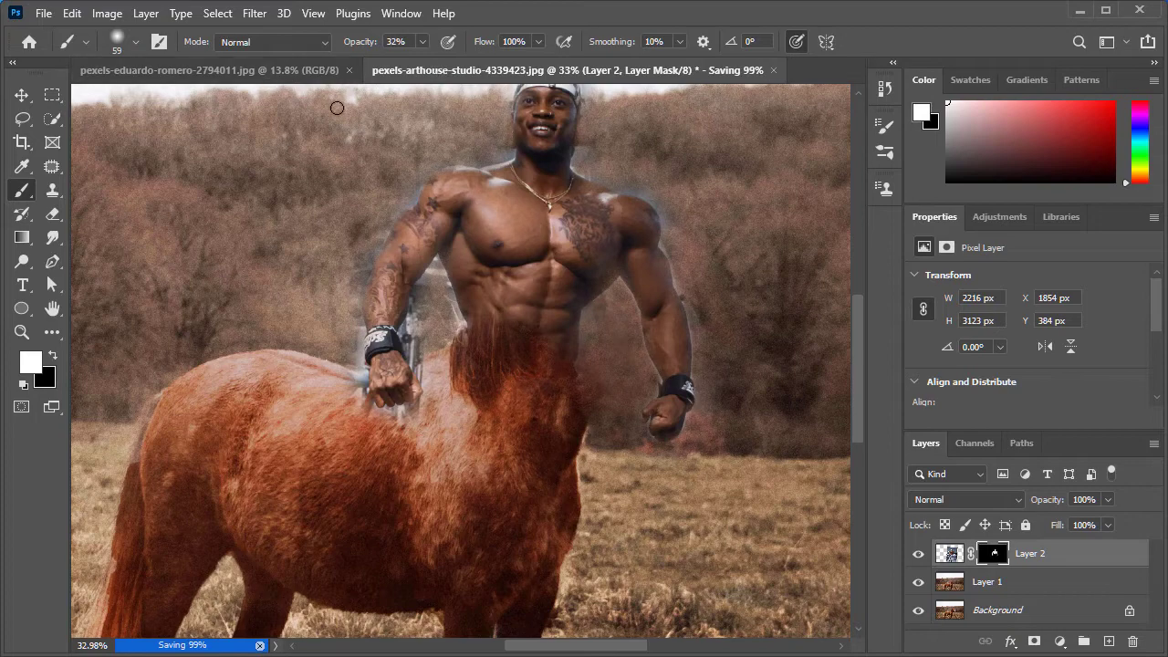
- Close the original gym photo document
click(326, 73)
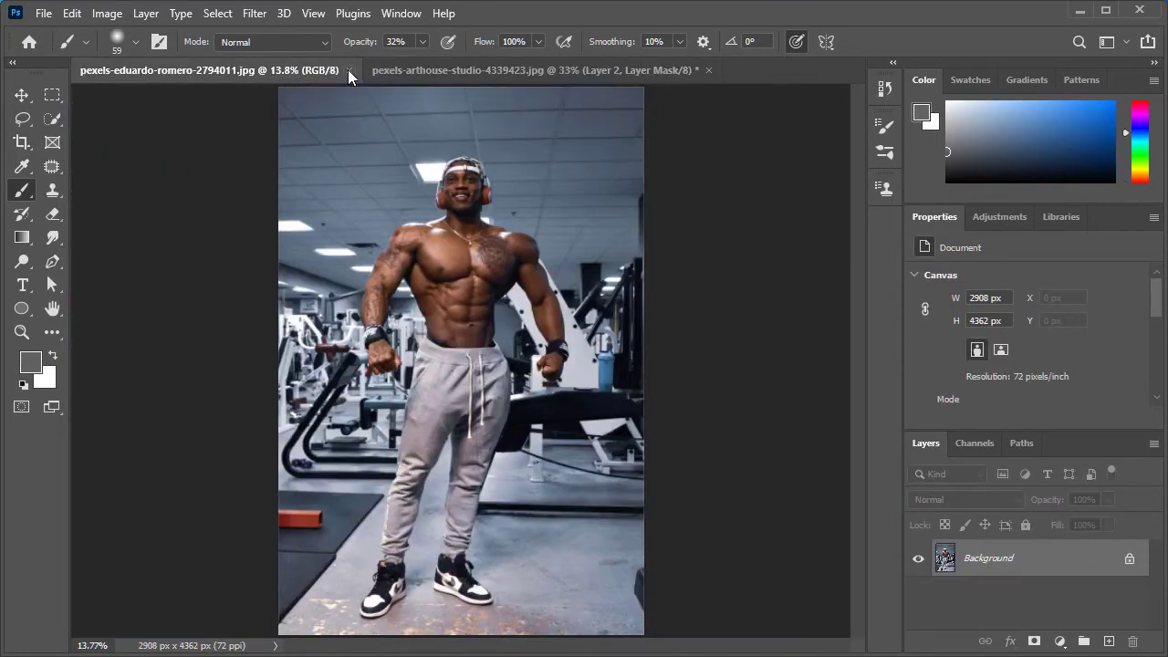
click(349, 71)
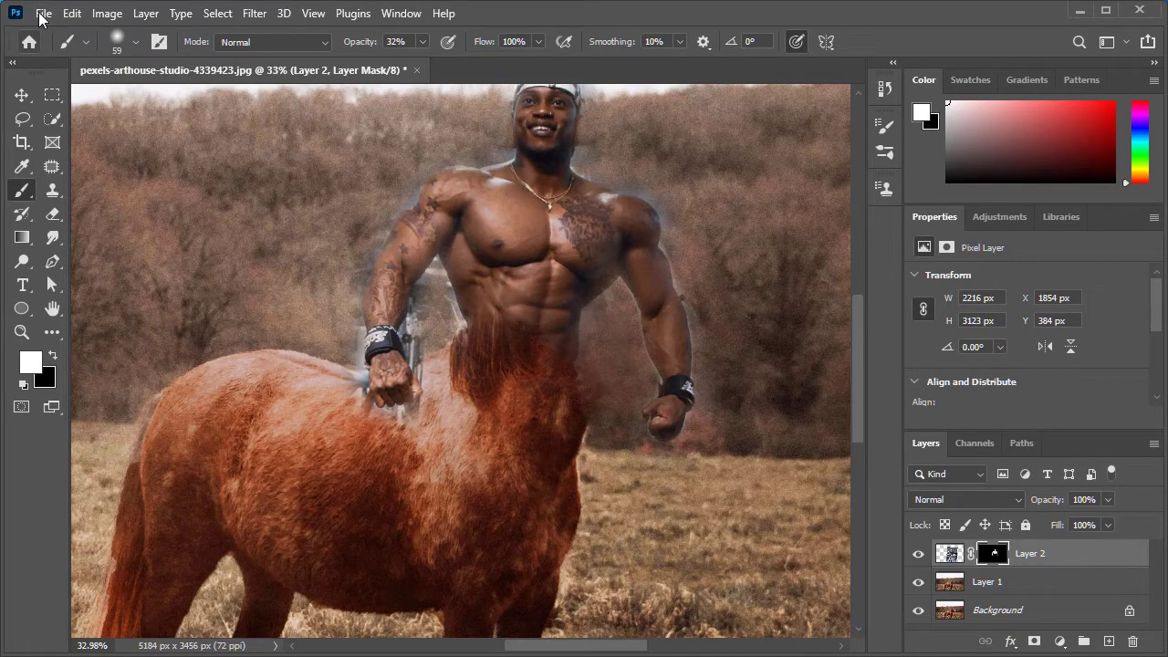
click(41, 13)
click(256, 107)
- Open ABC.jpg from the Desktop
key(ctrl+o)
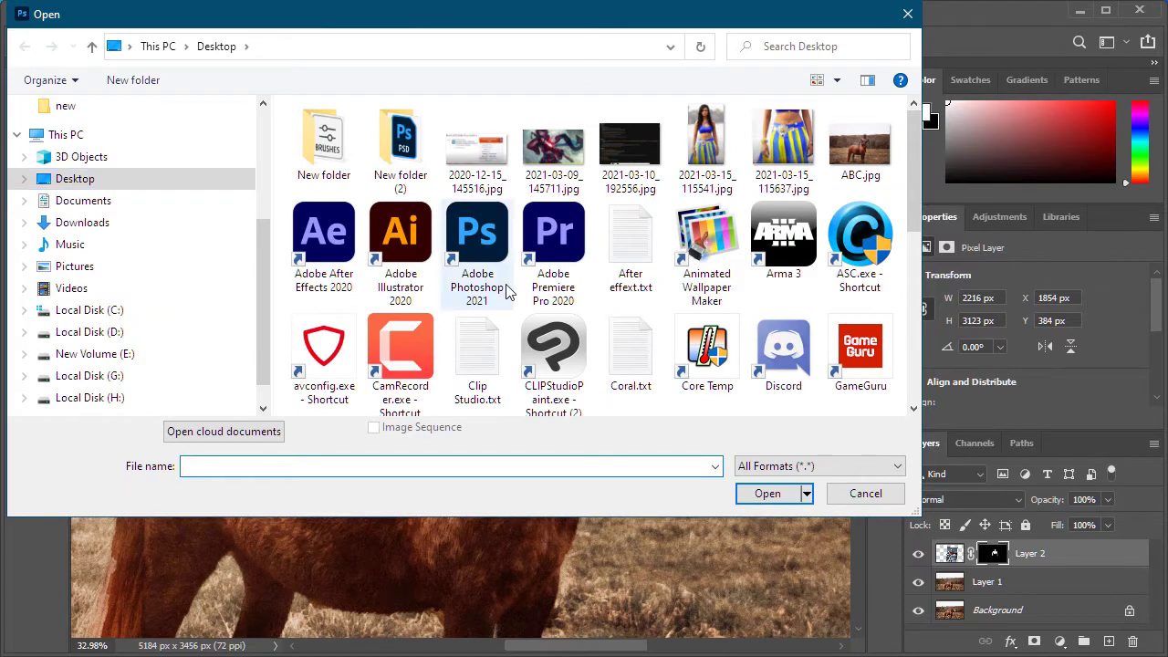
scroll(680, 237, down, 1)
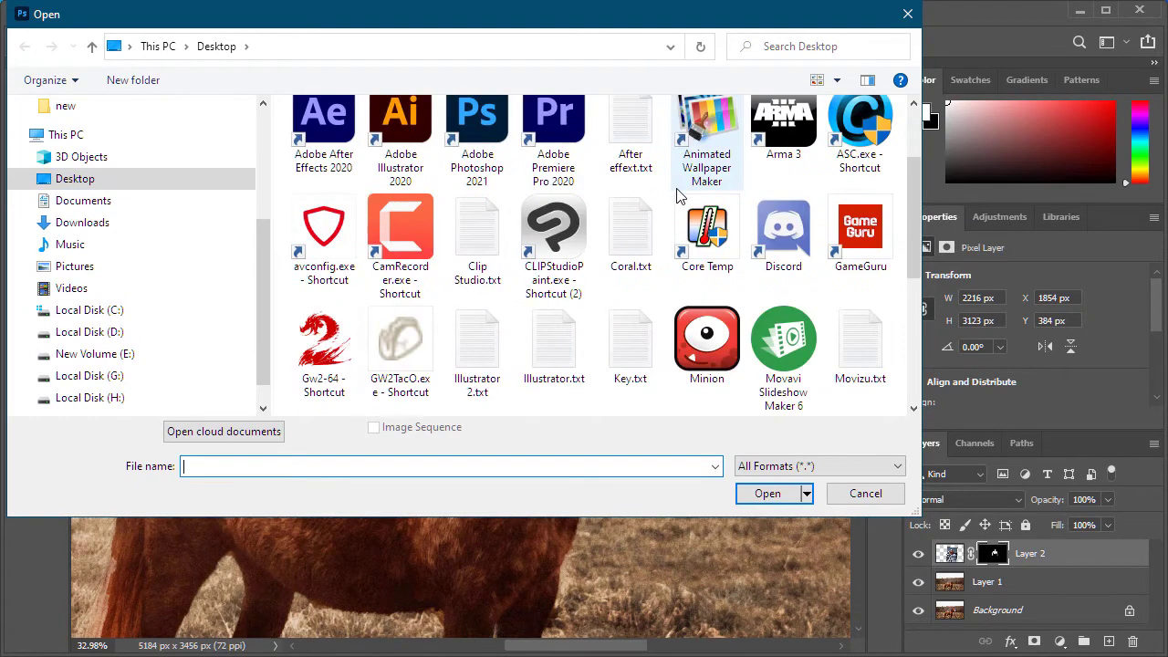
scroll(678, 196, up, 1)
click(860, 146)
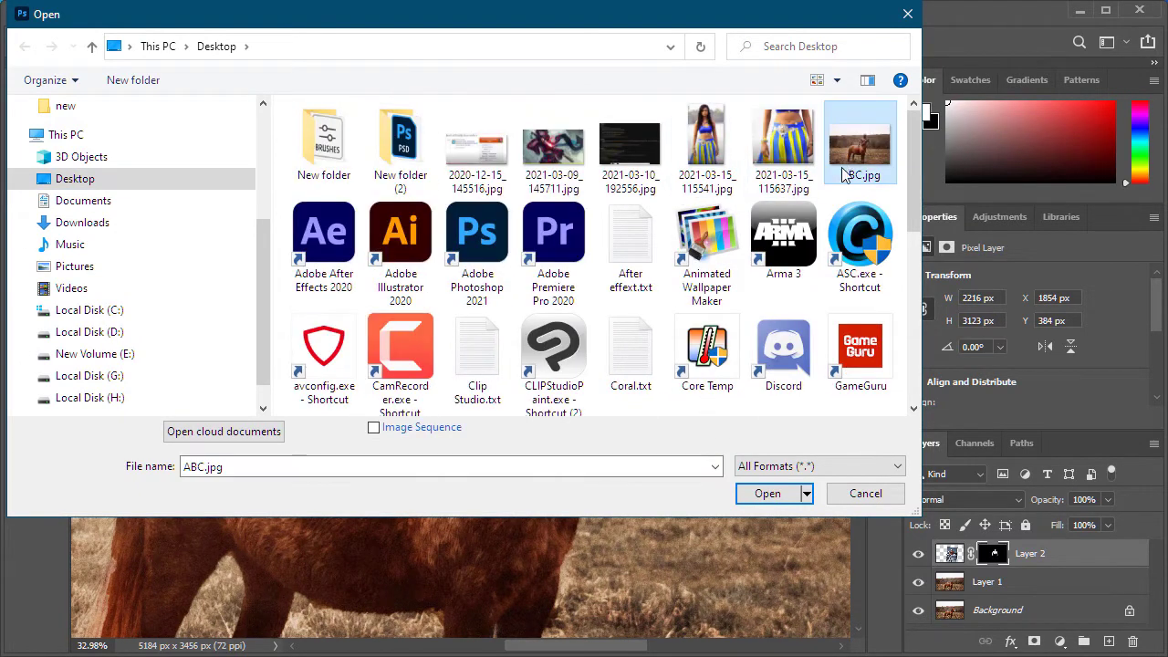
click(767, 493)
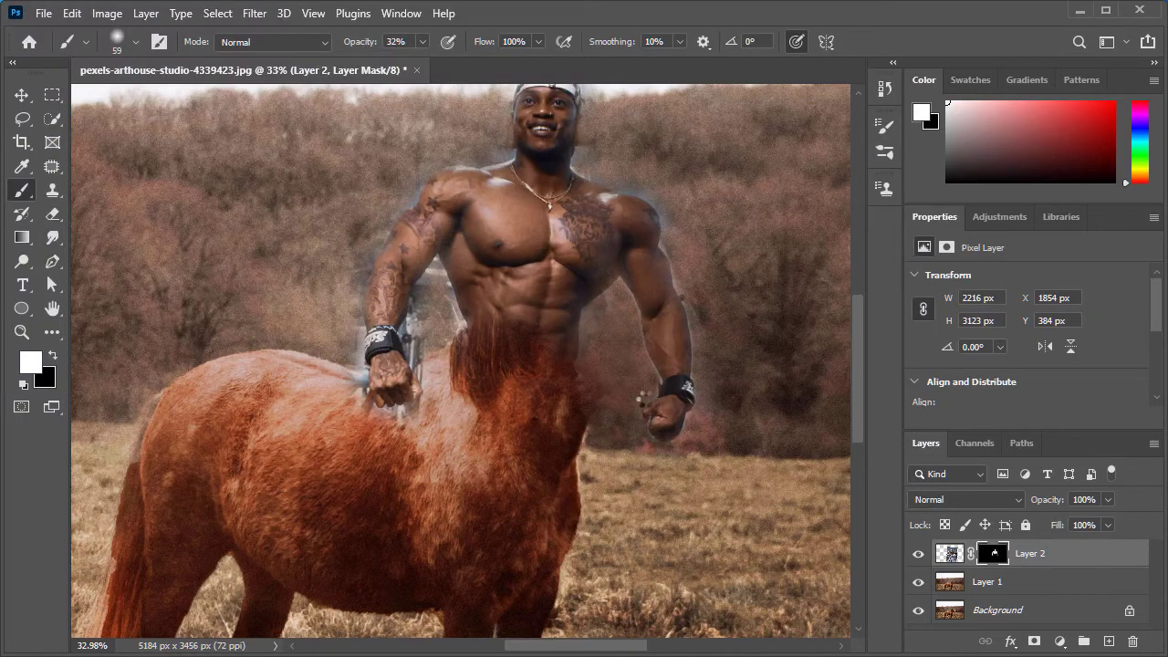
- Switch to the ABC.jpg tab and zoom to about 52% on the torso–horse join
scroll(516, 377, up, 2)
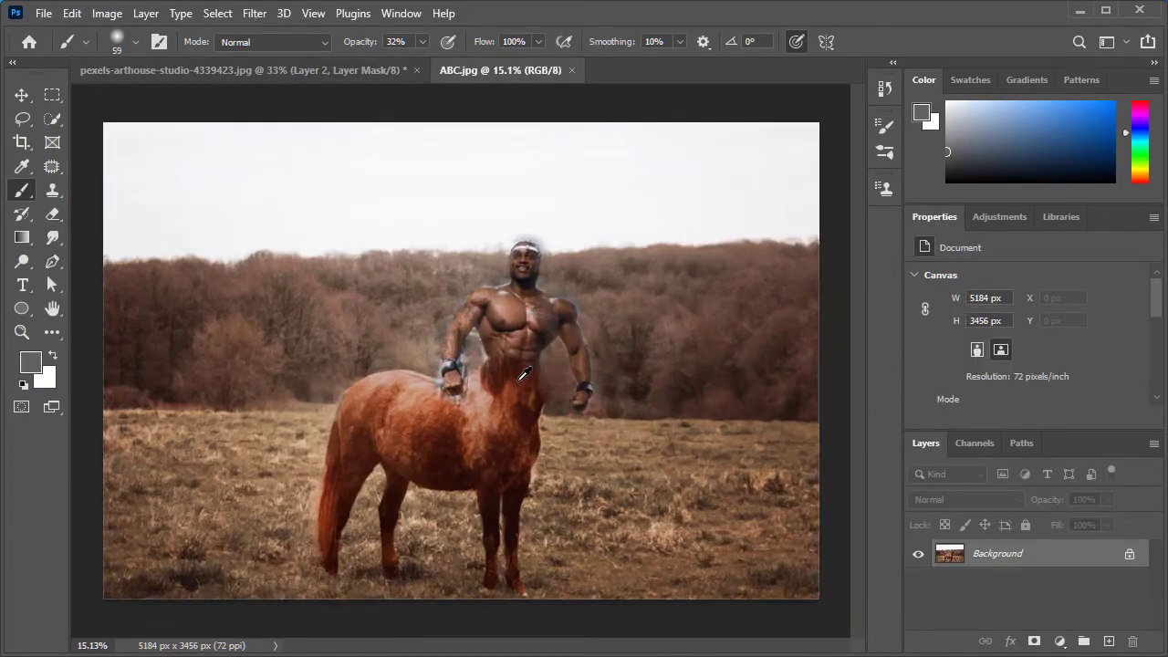
scroll(519, 377, up, 2)
scroll(522, 377, up, 2)
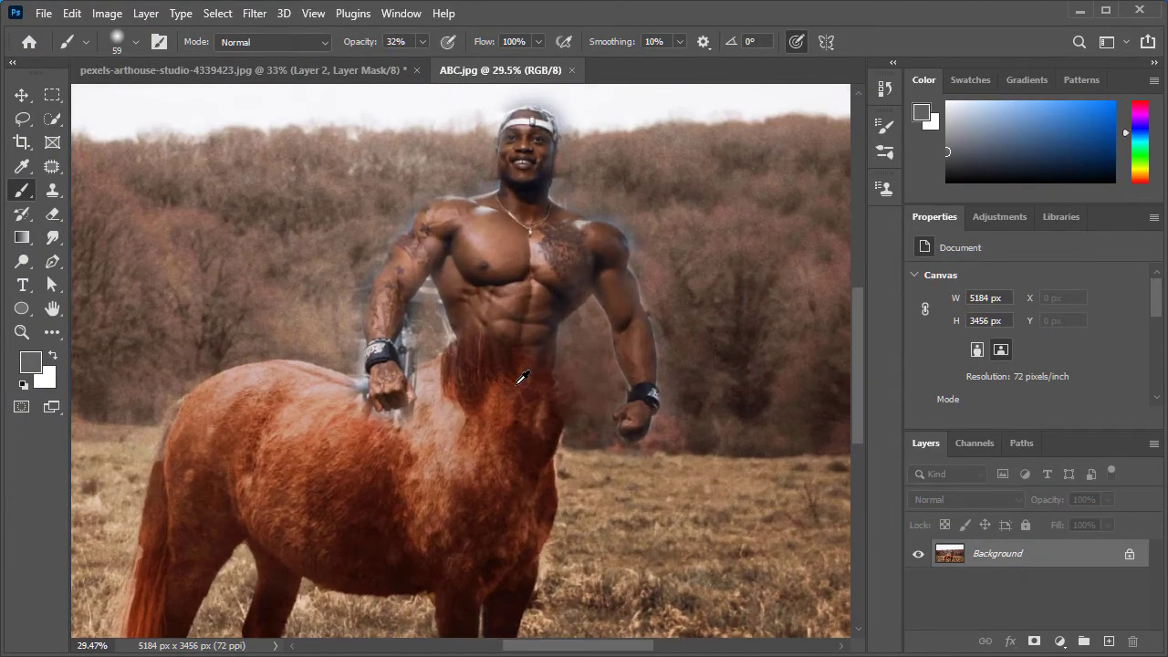
click(301, 71)
click(477, 71)
scroll(557, 340, up, 1)
scroll(559, 338, up, 1)
scroll(559, 337, up, 1)
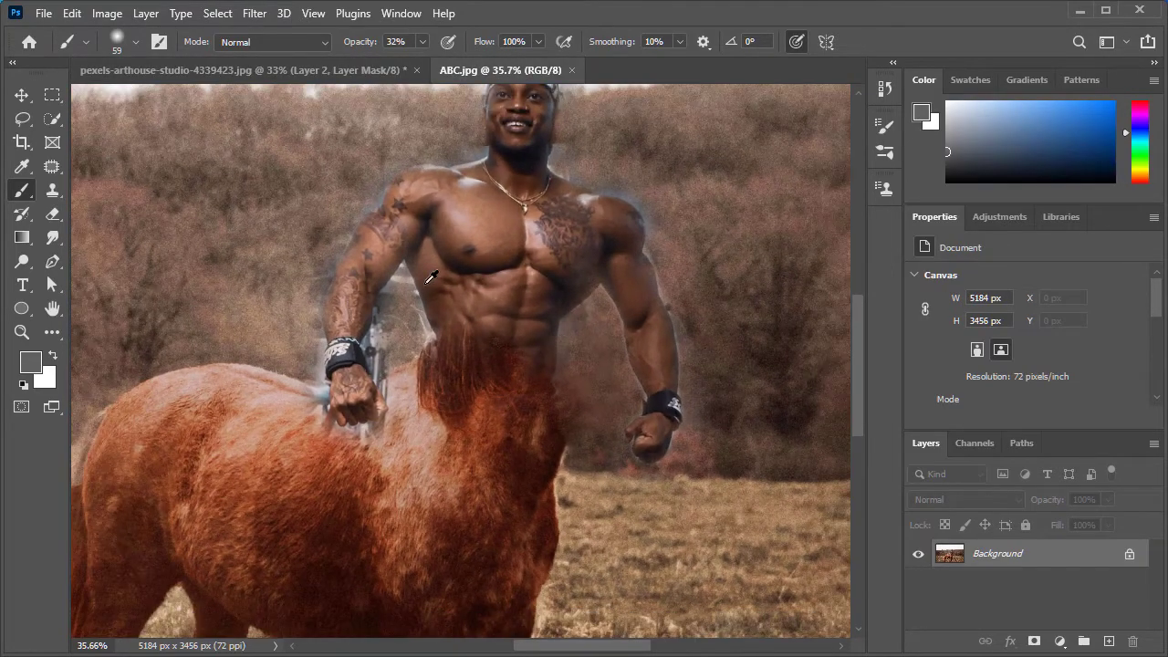
scroll(432, 277, up, 1)
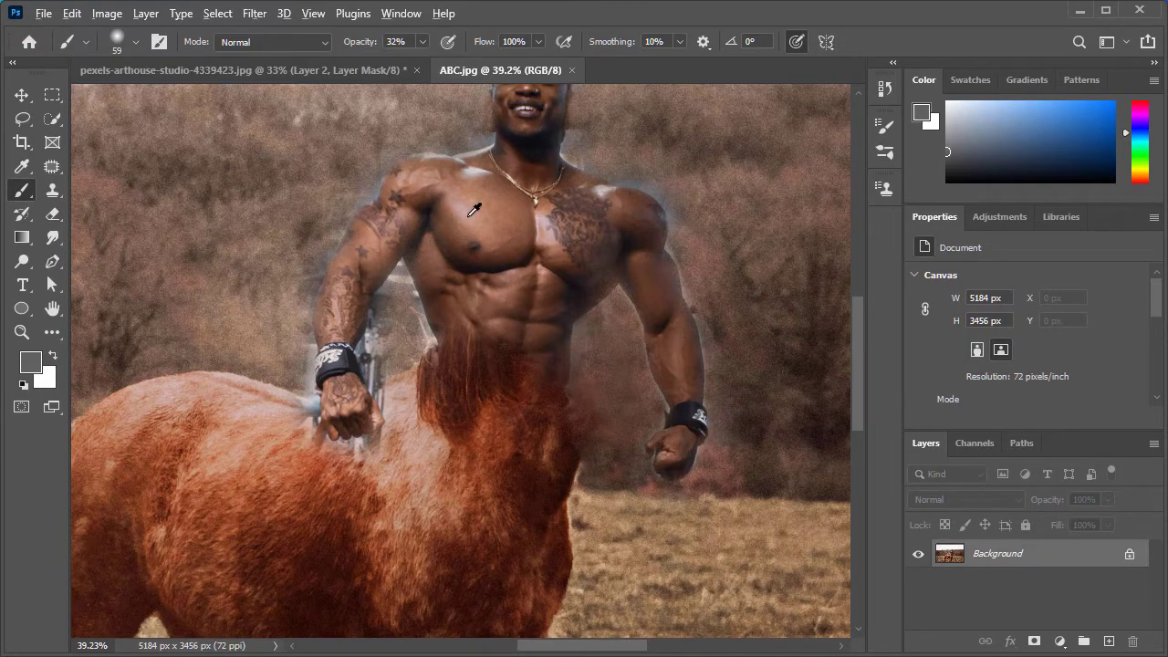
scroll(461, 317, up, 1)
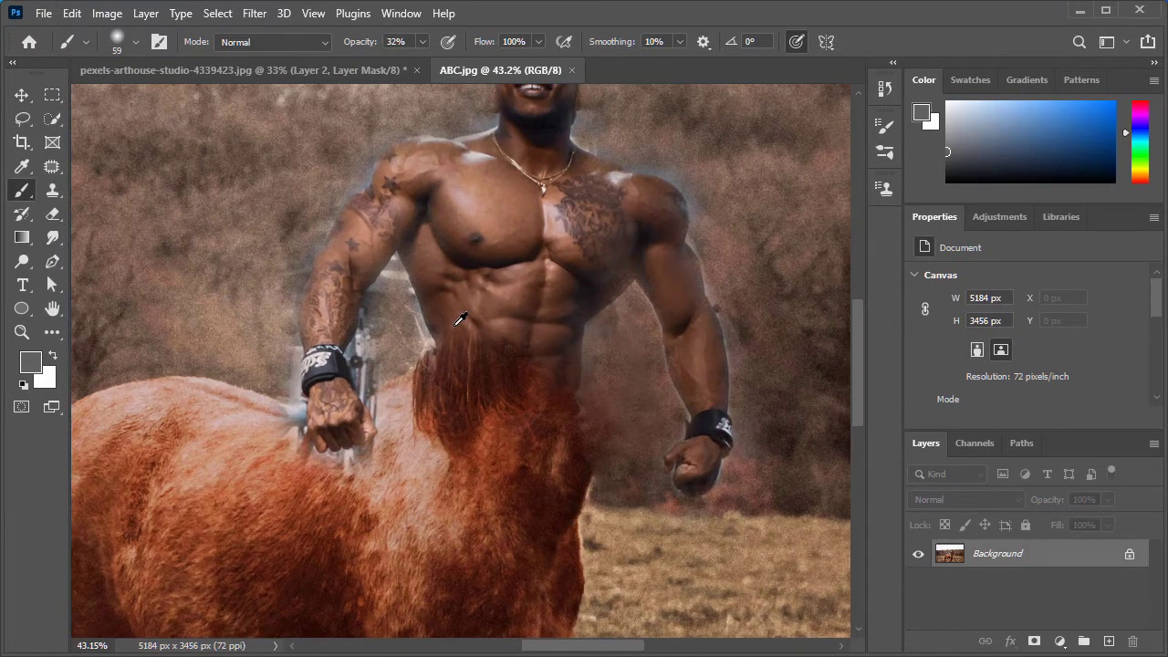
scroll(463, 318, up, 1)
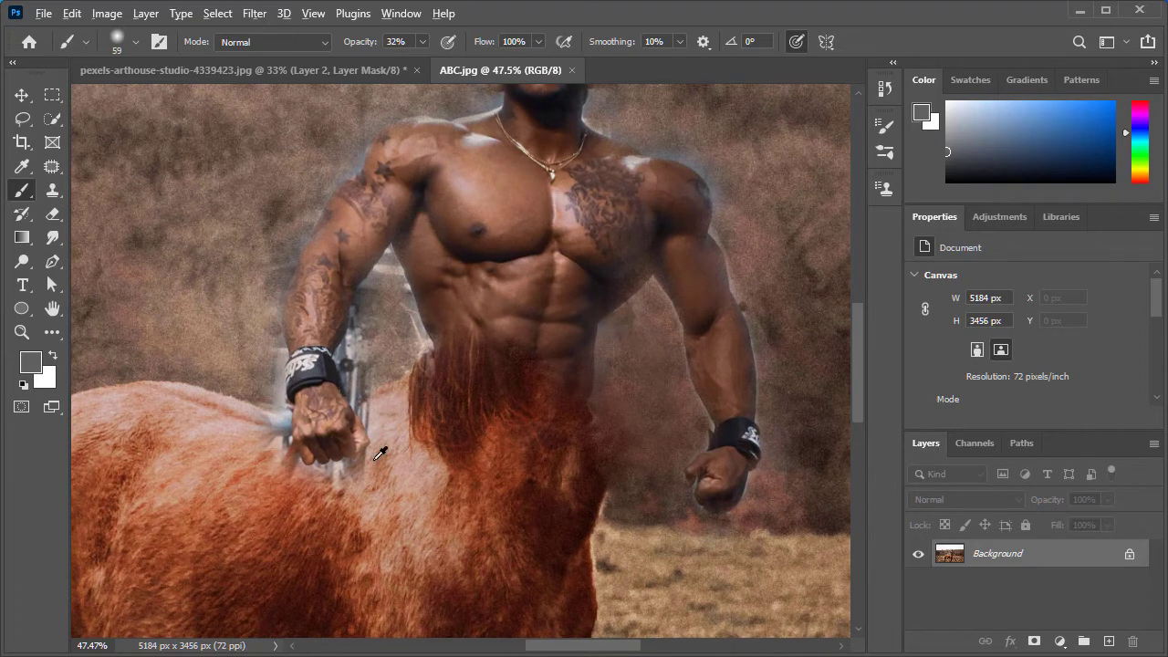
scroll(381, 454, up, 1)
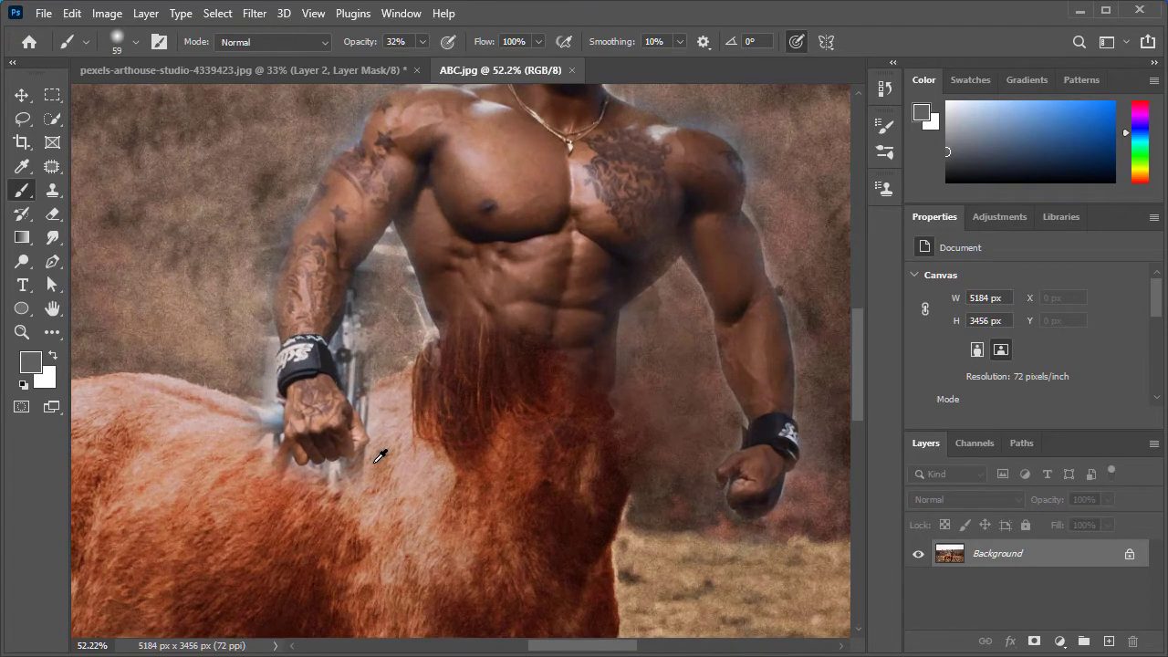
- Clone reddish horse texture over the pale chest patch and the back near the join
click(52, 191)
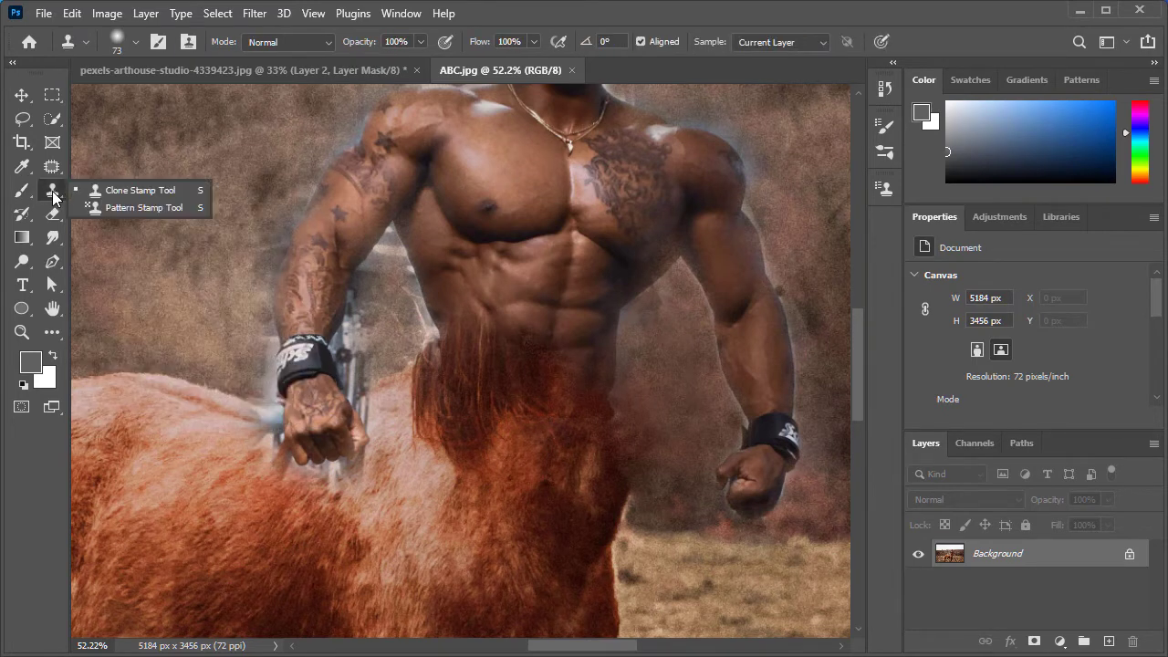
click(146, 192)
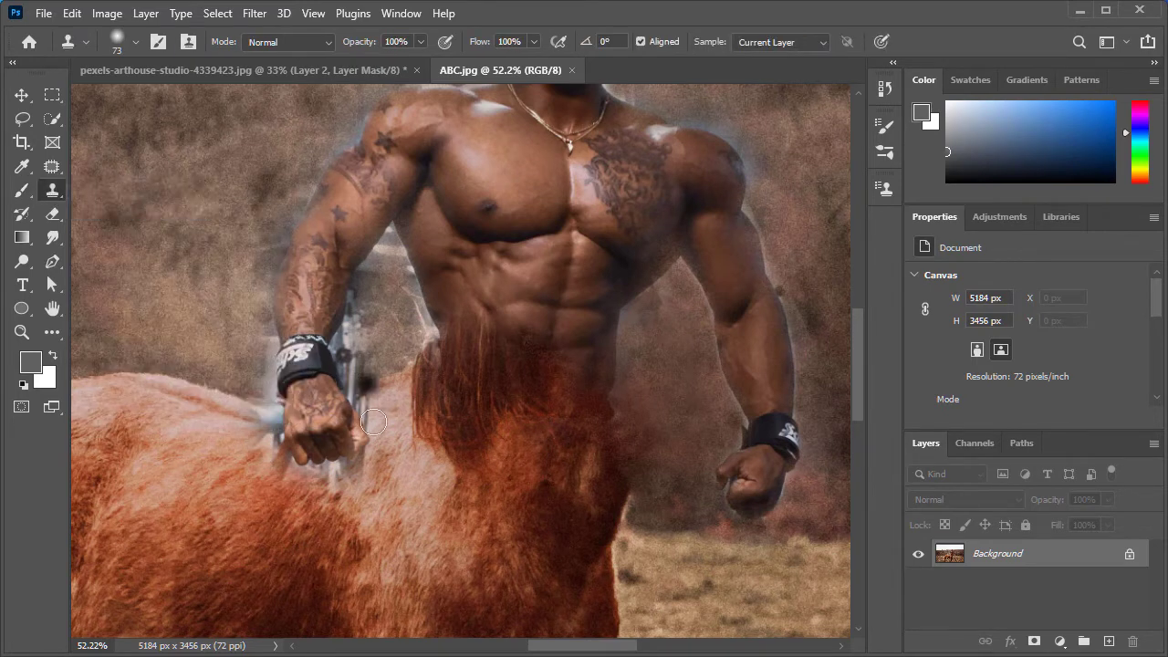
mouse_move(448, 438)
mouse_down()
mouse_move(482, 360)
mouse_move(475, 345)
mouse_up()
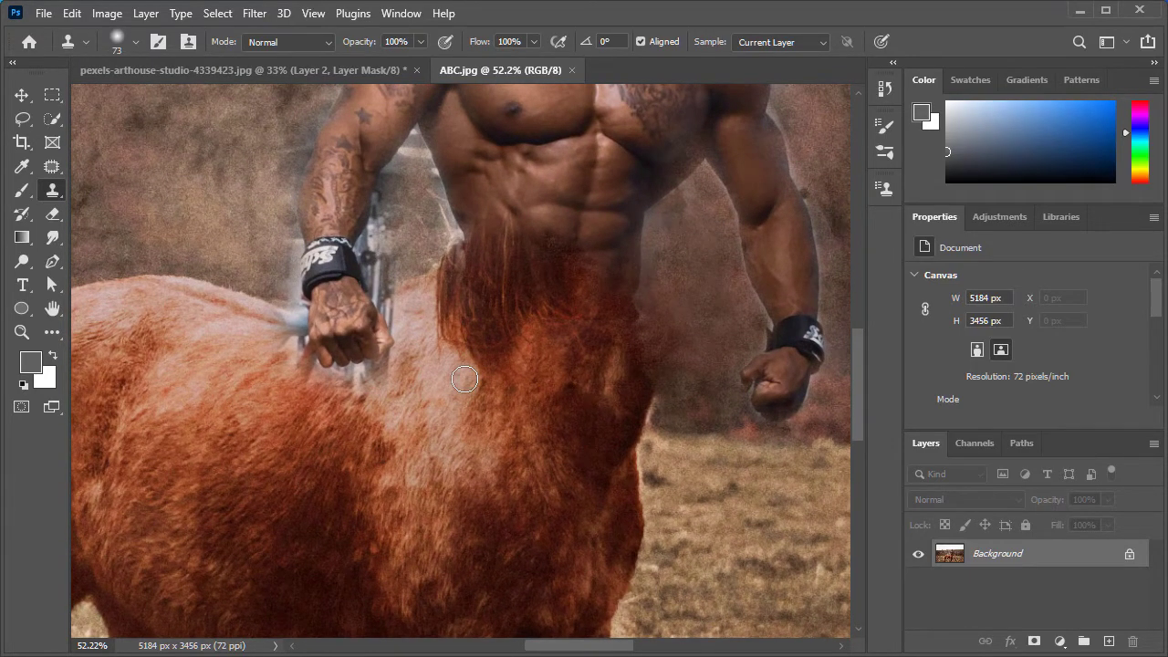
drag(477, 415, 398, 389)
drag(360, 376, 300, 359)
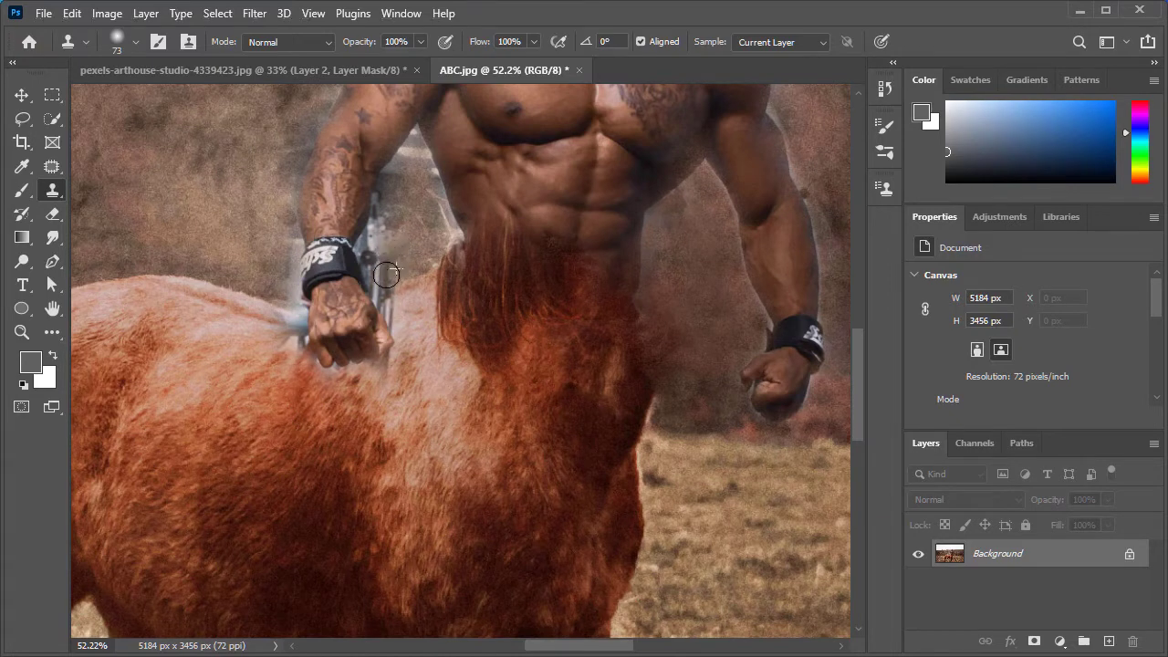
- Clone over the grey bar and bluish streaks beside the wrist and fist, ending at 46 px
scroll(382, 253, up, 2)
scroll(382, 254, up, 1)
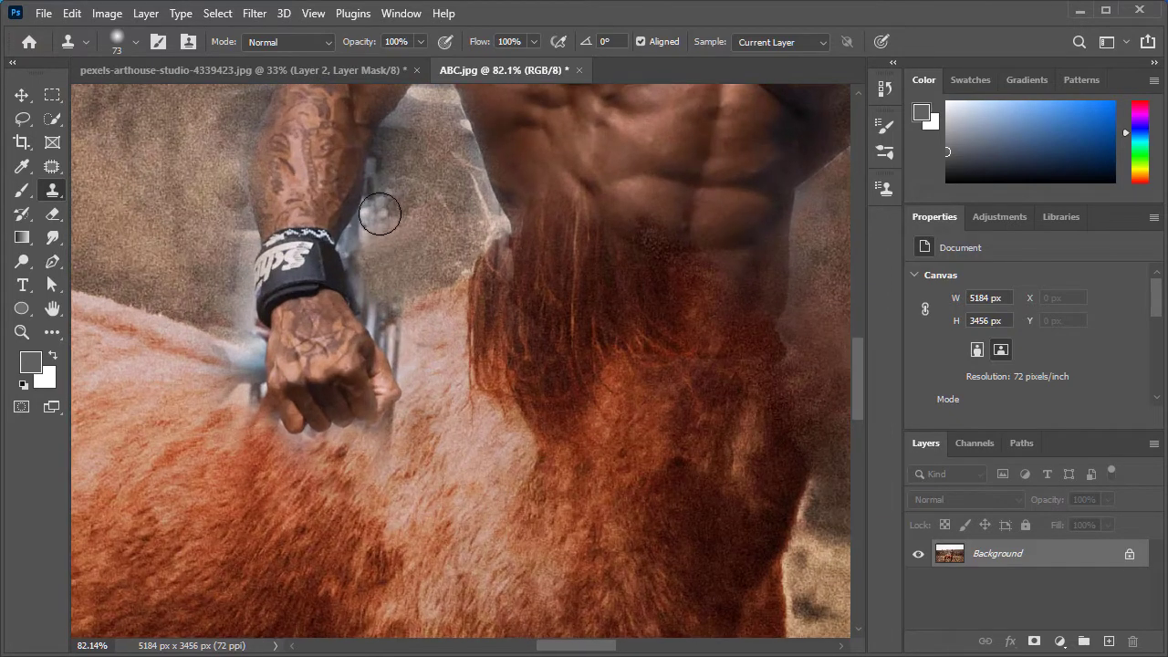
mouse_move(369, 260)
mouse_down()
mouse_move(362, 247)
mouse_move(392, 301)
mouse_up()
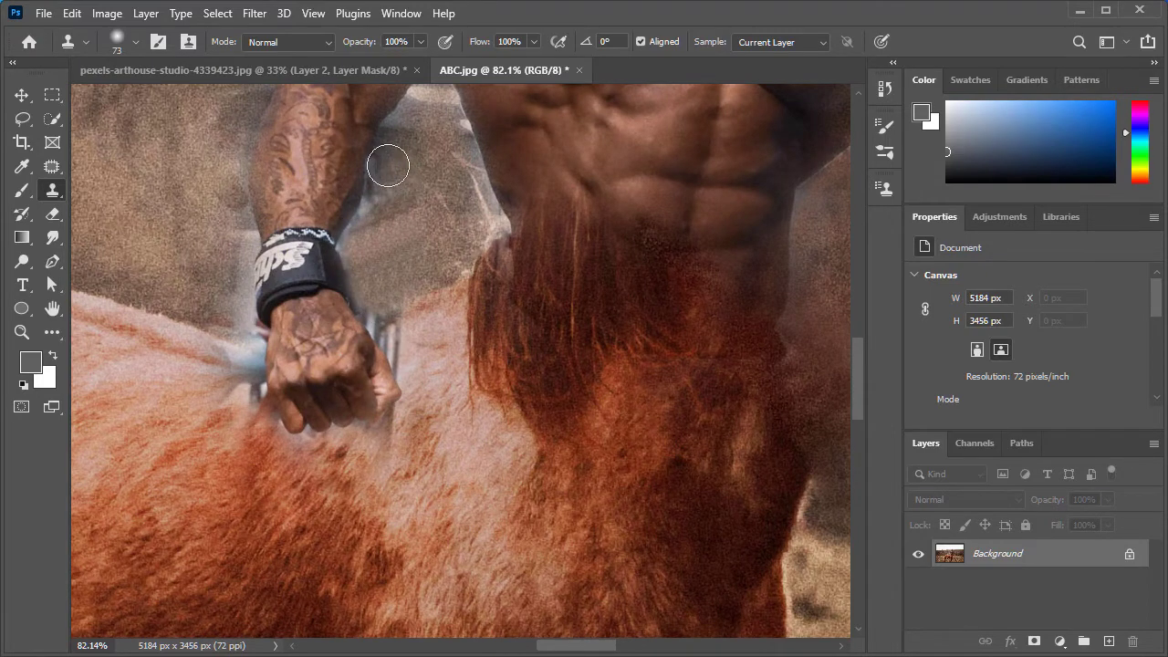
mouse_move(238, 211)
mouse_down()
mouse_move(228, 203)
mouse_move(230, 286)
mouse_move(224, 304)
mouse_move(225, 239)
mouse_move(212, 348)
mouse_move(232, 341)
mouse_move(240, 383)
mouse_move(235, 341)
mouse_move(222, 383)
mouse_up()
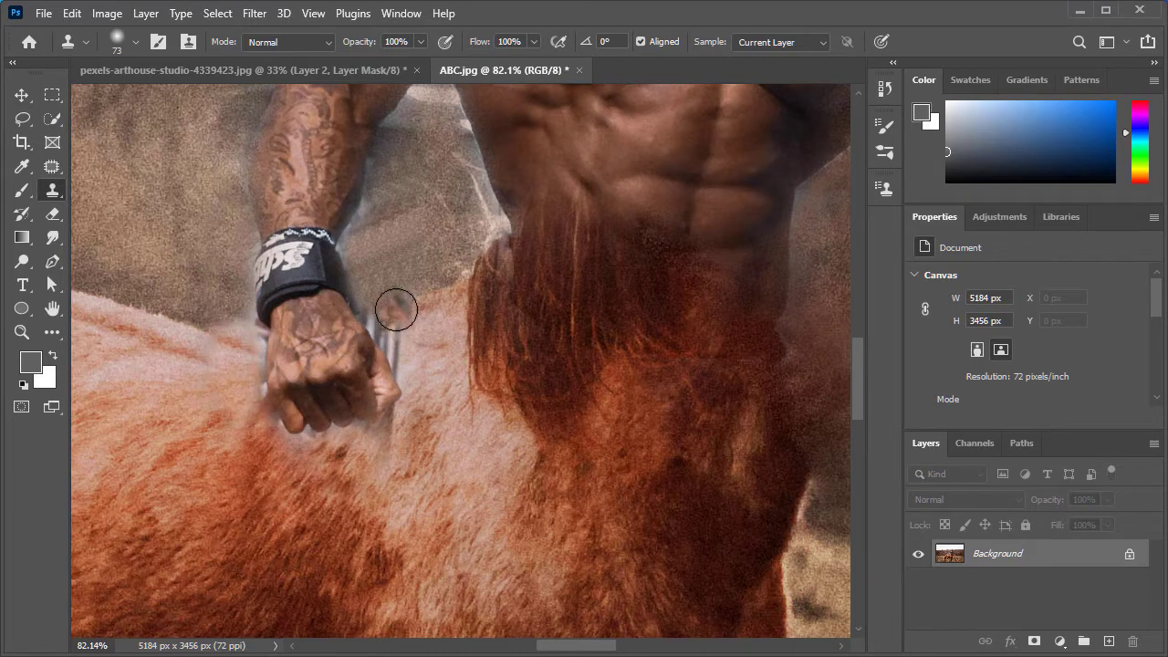
mouse_move(393, 307)
mouse_down()
mouse_move(401, 328)
mouse_move(389, 323)
mouse_move(415, 357)
mouse_move(387, 317)
mouse_up()
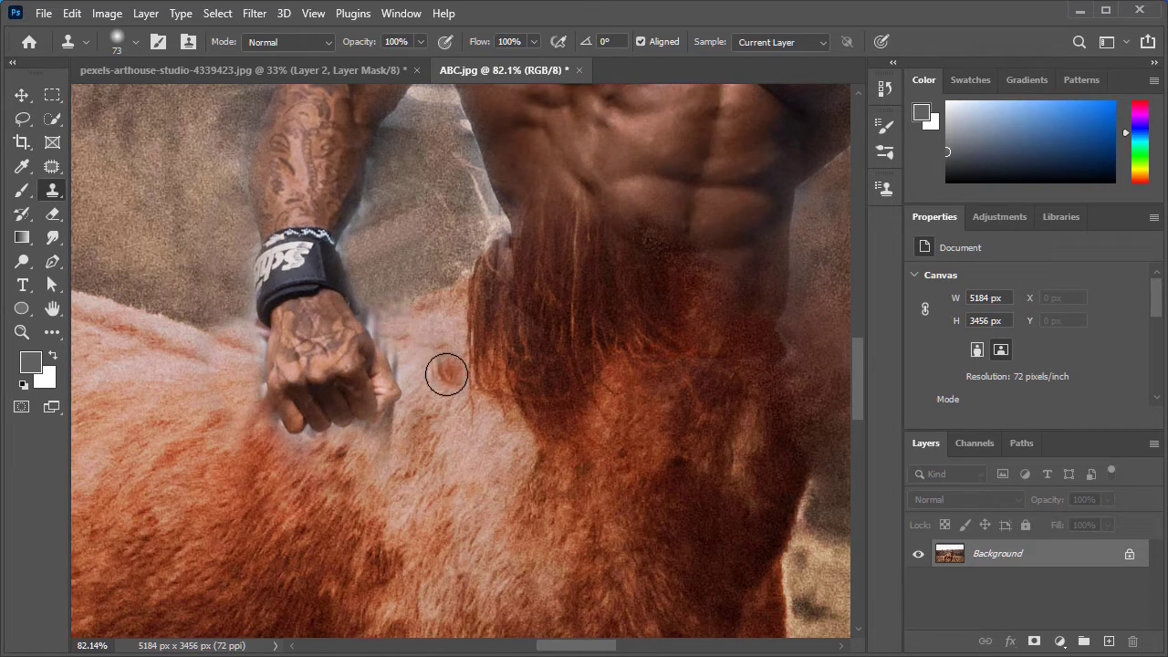
drag(437, 380, 382, 321)
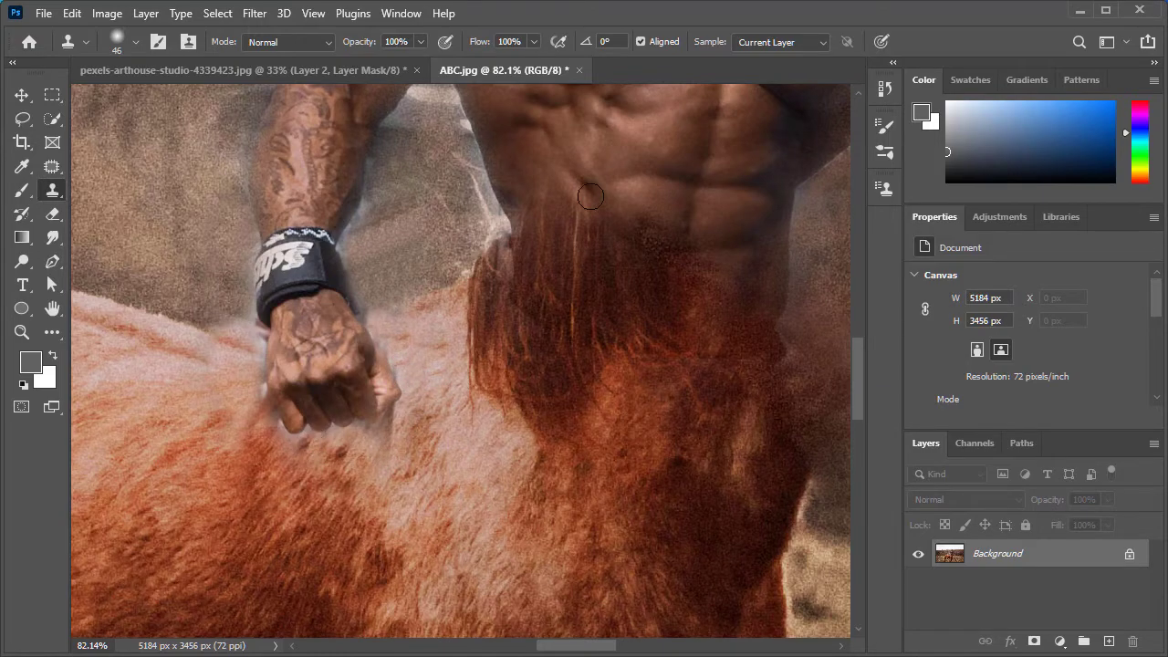
- Cover the dark hair strands on the belly with red fur using a 75 px clone brush
drag(589, 197, 509, 150)
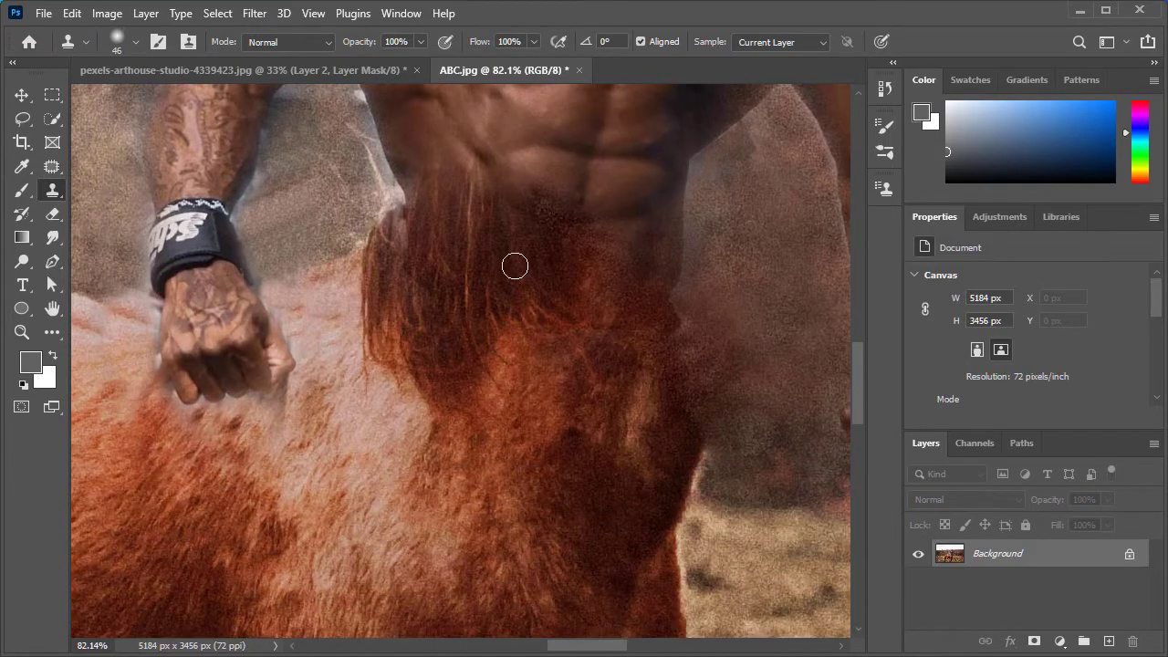
scroll(515, 265, down, 2)
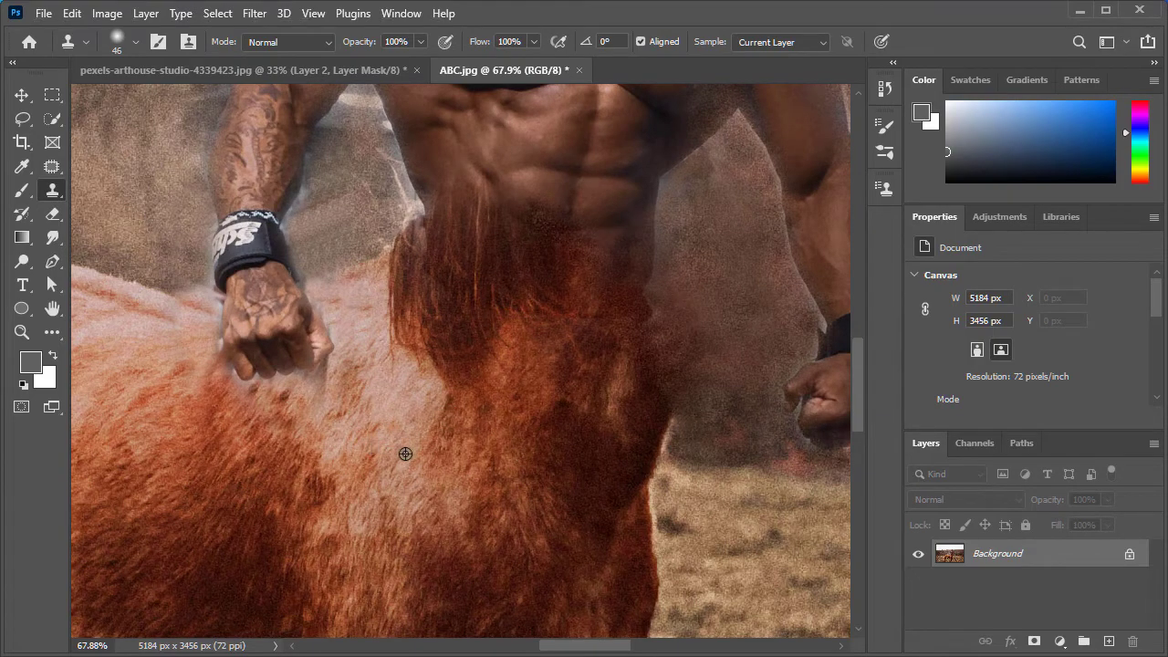
drag(416, 452, 429, 457)
mouse_move(426, 310)
mouse_down()
mouse_move(418, 339)
mouse_move(438, 342)
mouse_move(465, 322)
mouse_move(404, 311)
mouse_move(397, 352)
mouse_move(411, 265)
mouse_move(383, 365)
mouse_up()
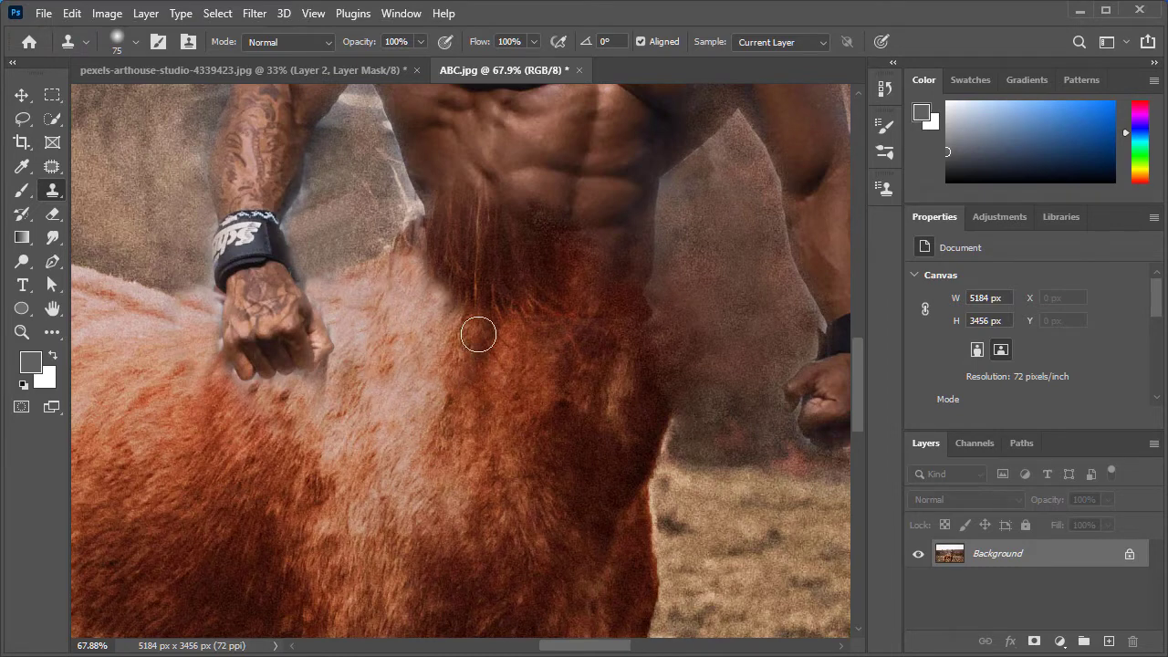
mouse_move(478, 335)
mouse_down()
mouse_move(490, 264)
mouse_move(492, 310)
mouse_move(521, 318)
mouse_move(521, 279)
mouse_move(465, 290)
mouse_move(438, 261)
mouse_move(447, 314)
mouse_move(462, 287)
mouse_move(456, 373)
mouse_move(490, 276)
mouse_move(531, 391)
mouse_up()
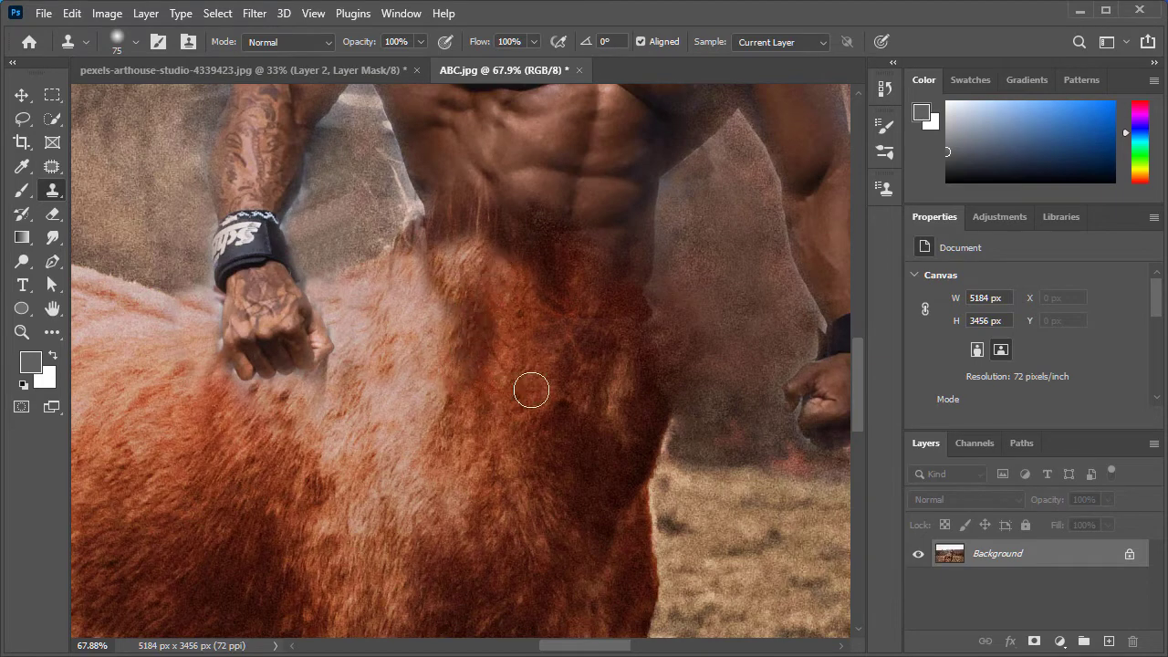
drag(524, 254, 507, 275)
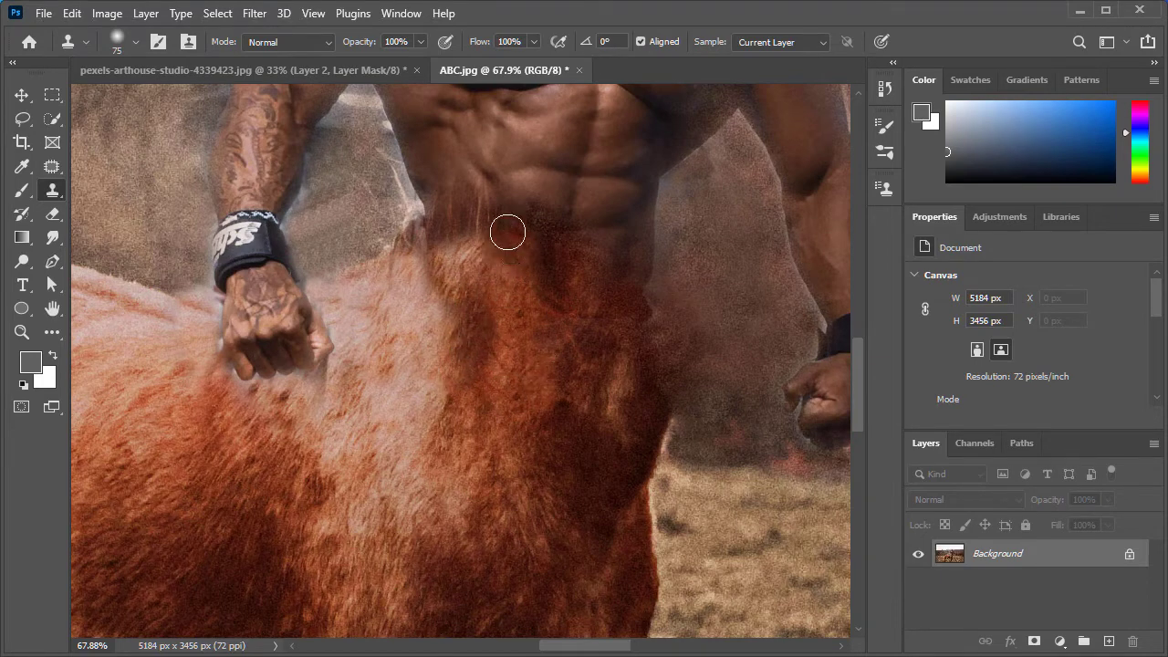
mouse_move(495, 224)
mouse_down()
mouse_move(469, 214)
mouse_move(446, 237)
mouse_move(440, 222)
mouse_move(438, 263)
mouse_move(463, 309)
mouse_up()
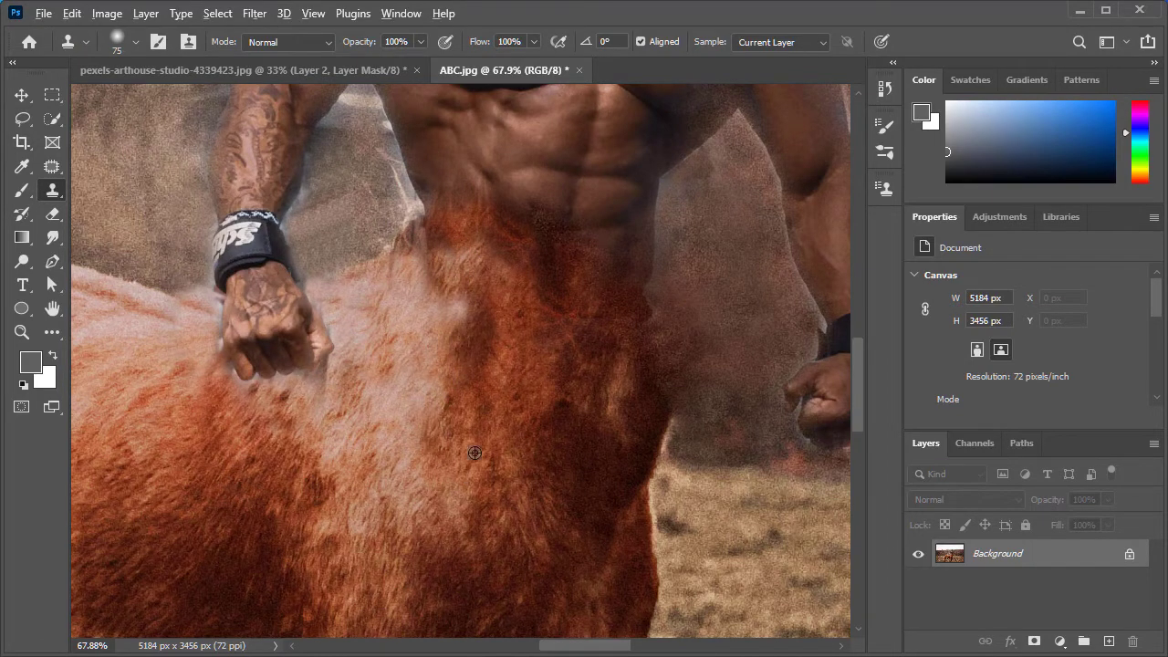
- With a 123 px brush, resample fur and extend it over the horse's chest and abdomen
alt+right_click(466, 350)
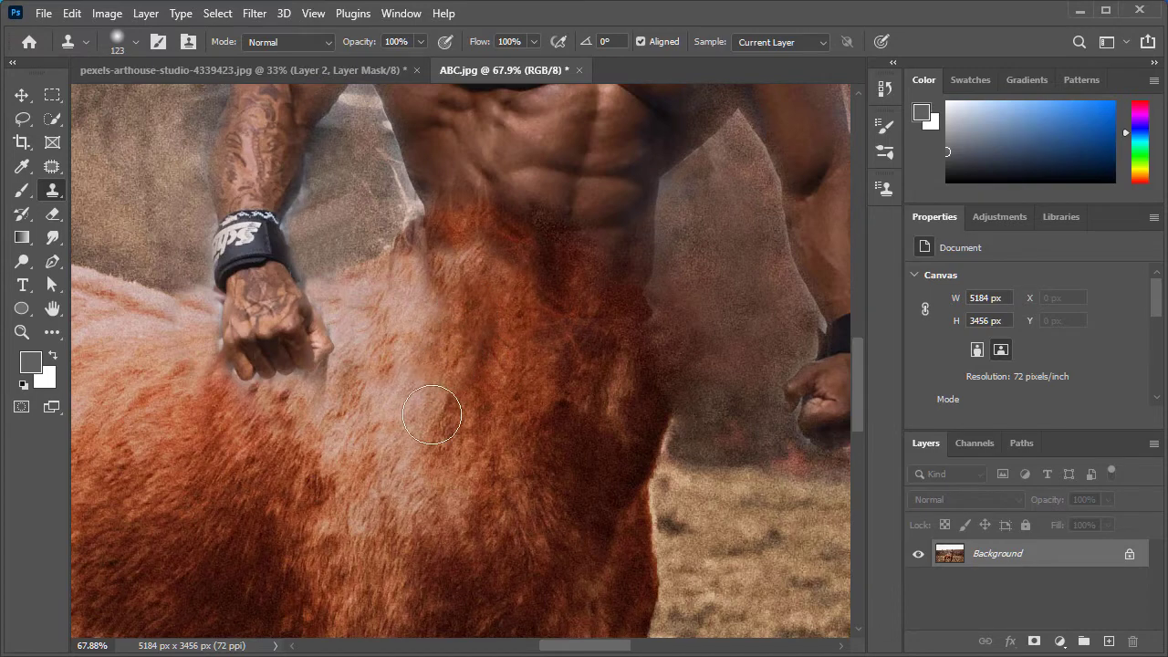
drag(427, 456, 486, 415)
scroll(486, 415, down, 1)
scroll(501, 203, up, 1)
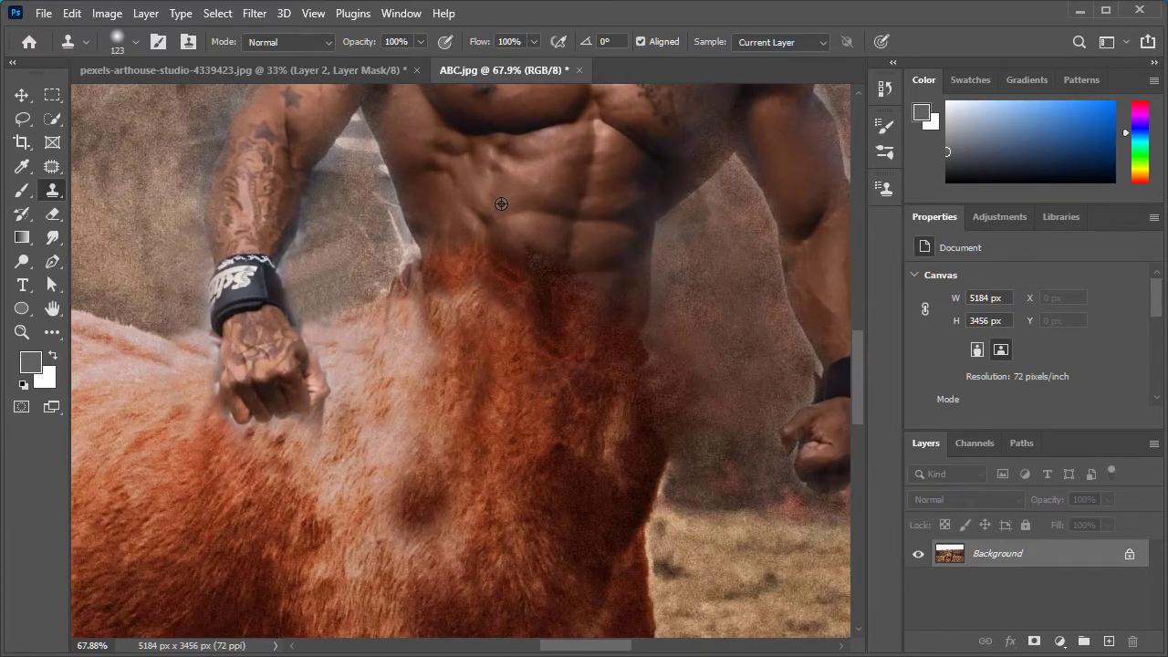
alt+click(455, 348)
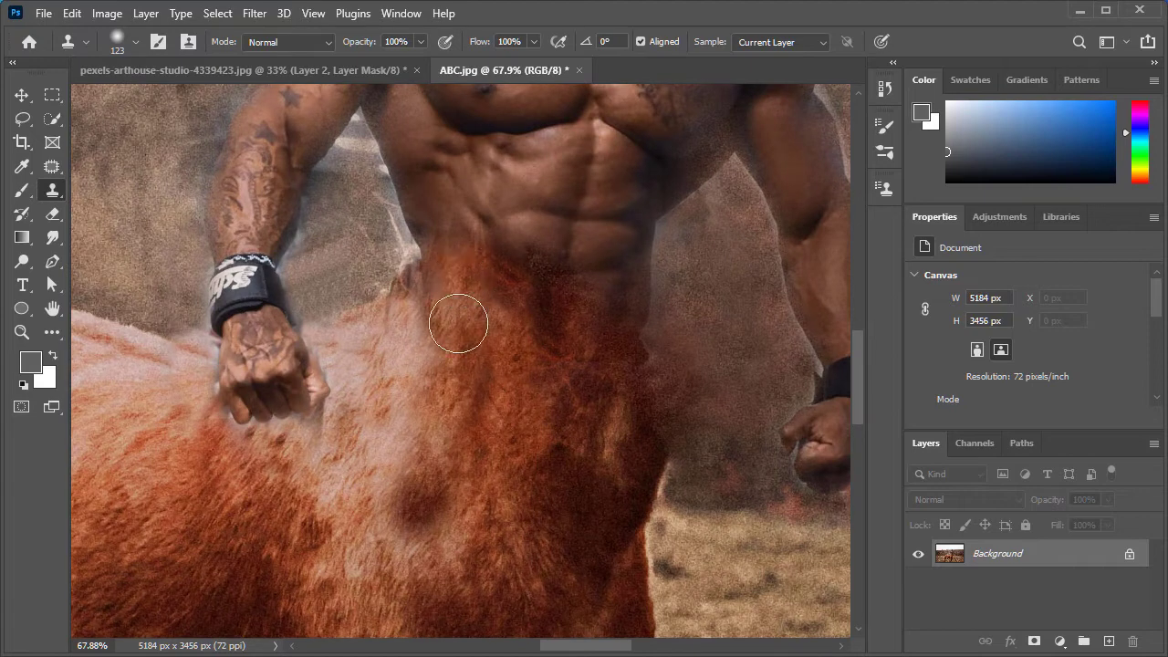
click(481, 281)
mouse_move(494, 295)
mouse_down()
mouse_move(457, 240)
mouse_move(464, 227)
mouse_move(441, 224)
mouse_move(448, 247)
mouse_move(471, 200)
mouse_move(479, 256)
mouse_move(534, 227)
mouse_move(505, 201)
mouse_move(604, 273)
mouse_move(618, 261)
mouse_move(613, 235)
mouse_move(510, 274)
mouse_move(462, 193)
mouse_move(542, 229)
mouse_move(501, 198)
mouse_up()
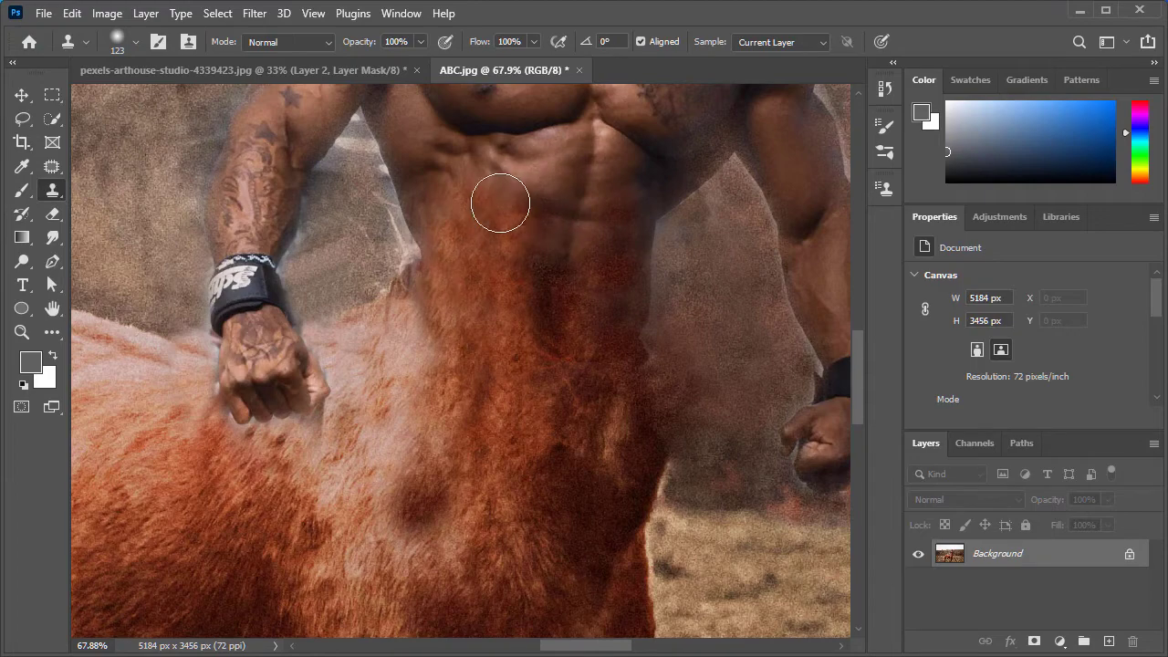
scroll(527, 430, down, 2)
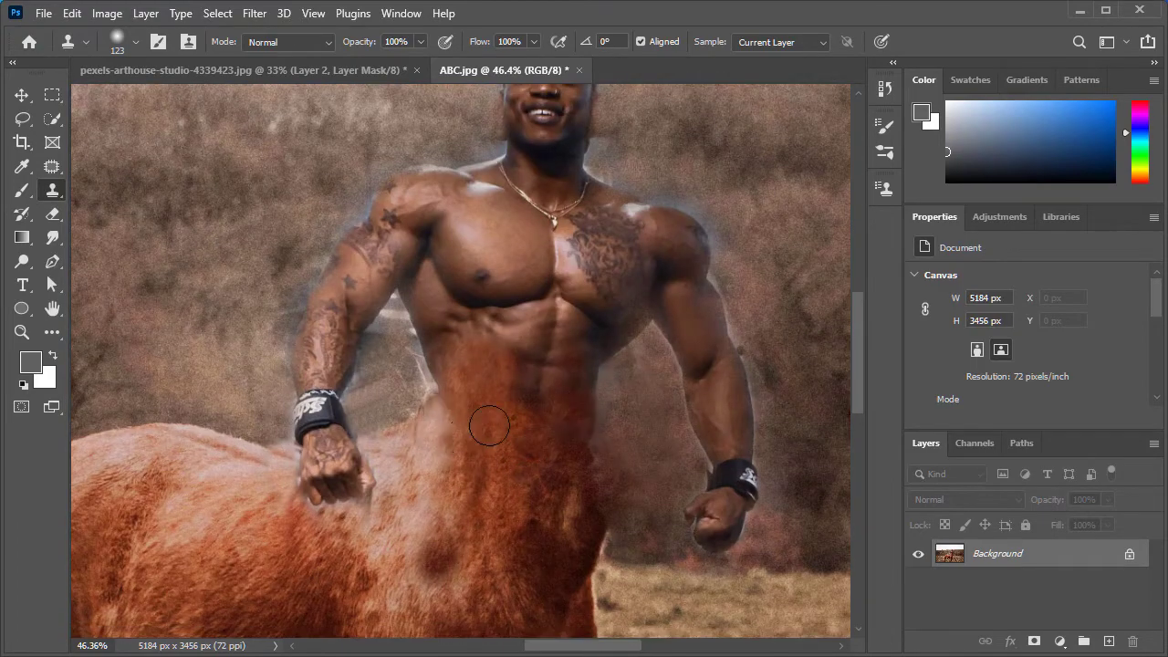
- Zoom out and clone red hair around the headband, upper left of the head and left shoulder
scroll(485, 425, up, 1)
scroll(557, 447, down, 2)
scroll(547, 274, down, 2)
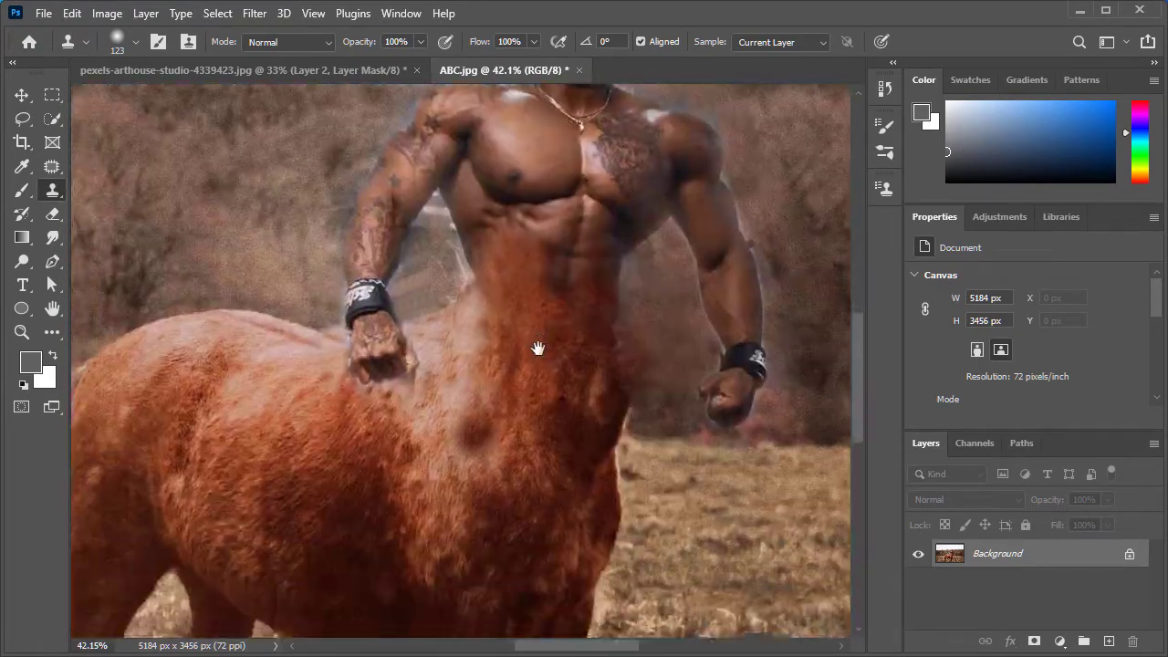
scroll(535, 347, down, 1)
drag(662, 179, 658, 263)
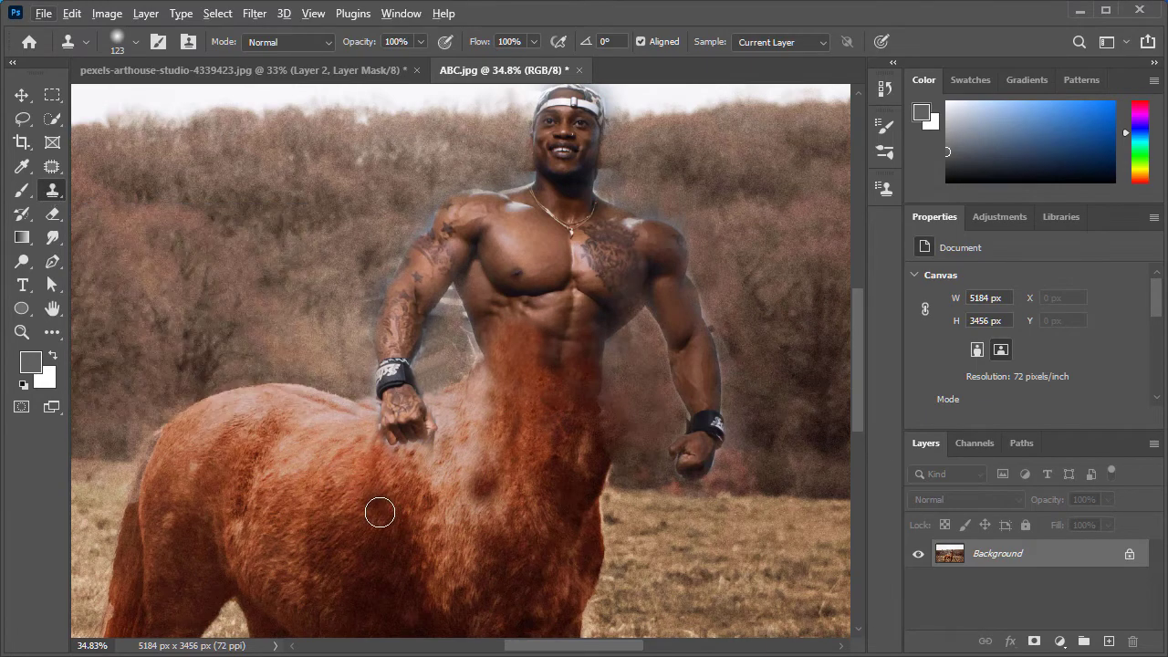
scroll(643, 201, up, 3)
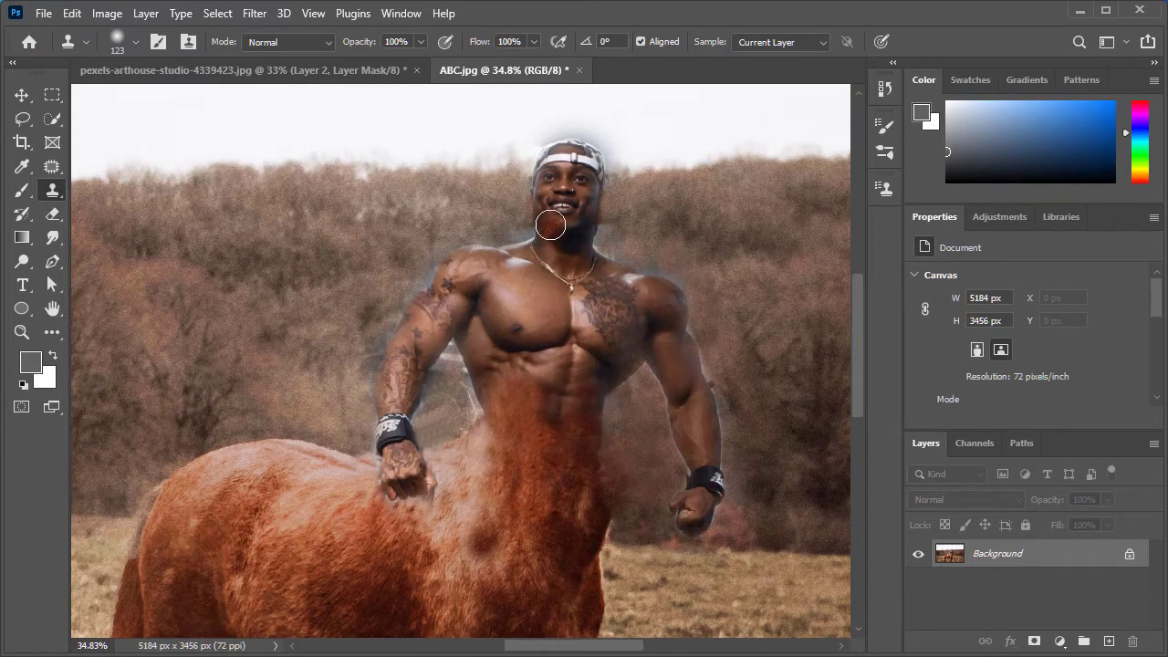
click(544, 143)
mouse_move(532, 175)
mouse_down()
mouse_move(540, 152)
mouse_move(513, 246)
mouse_move(520, 236)
mouse_move(487, 229)
mouse_move(494, 235)
mouse_move(503, 198)
mouse_move(561, 137)
mouse_move(587, 137)
mouse_move(559, 148)
mouse_move(575, 138)
mouse_move(612, 175)
mouse_move(604, 156)
mouse_move(621, 199)
mouse_move(604, 146)
mouse_move(618, 202)
mouse_up()
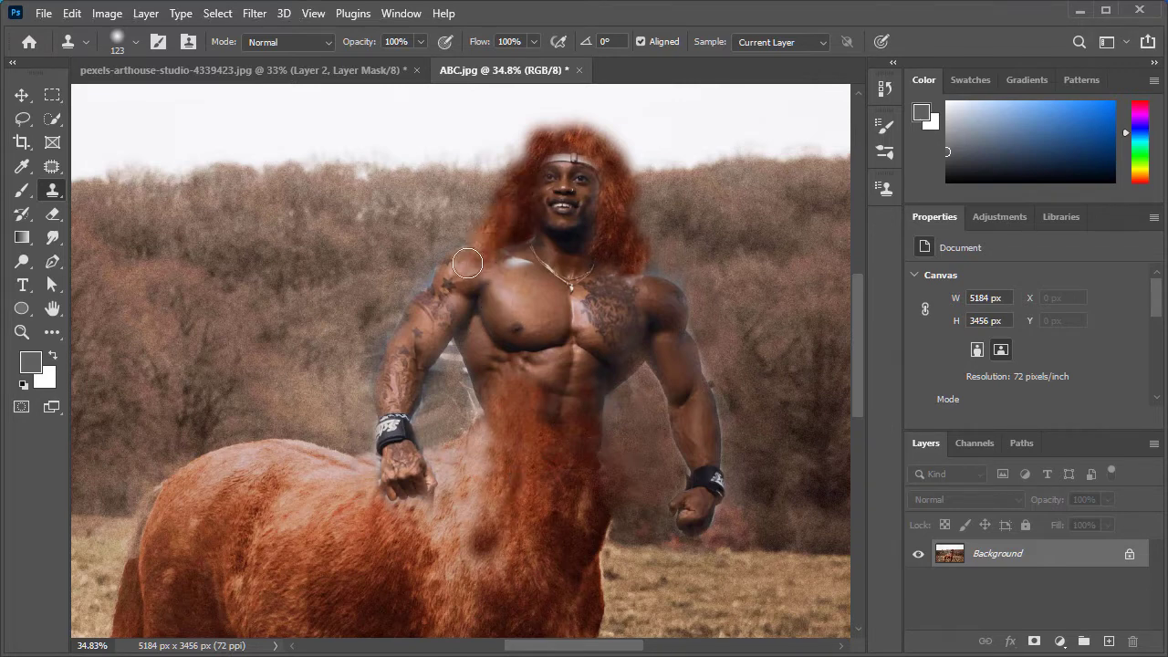
mouse_move(490, 250)
mouse_down()
mouse_move(511, 247)
mouse_move(501, 260)
mouse_up()
drag(498, 186, 524, 157)
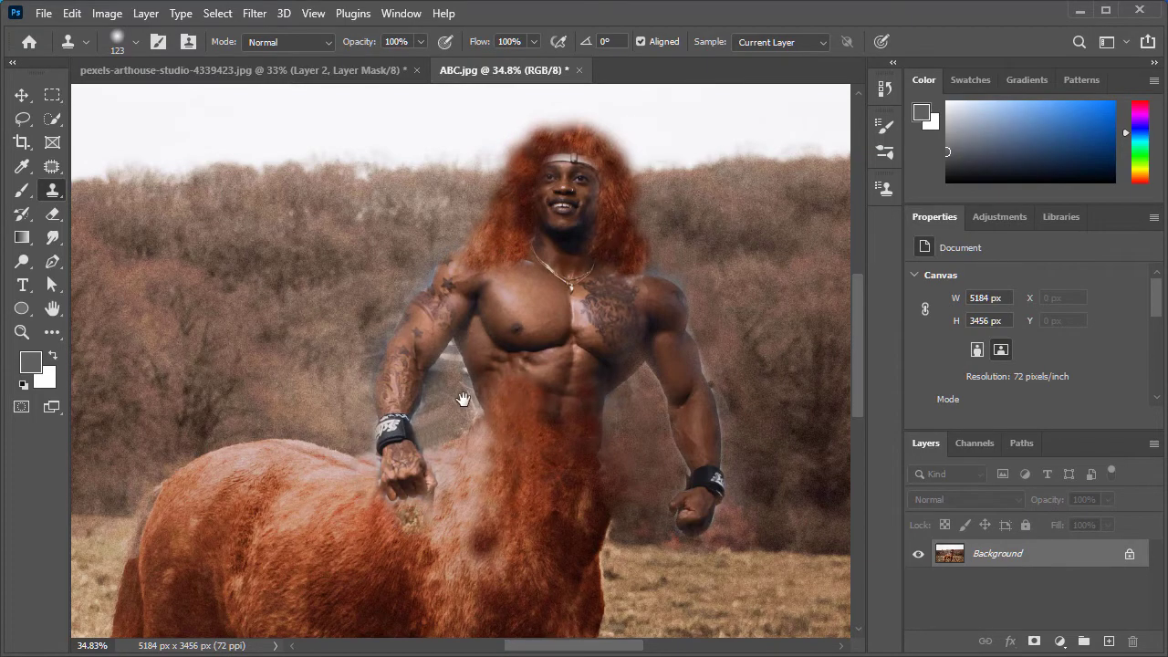
- Clone over the red hair blob on the upper chest with an 88 px brush, then reduce to 48 px
drag(424, 485, 511, 220)
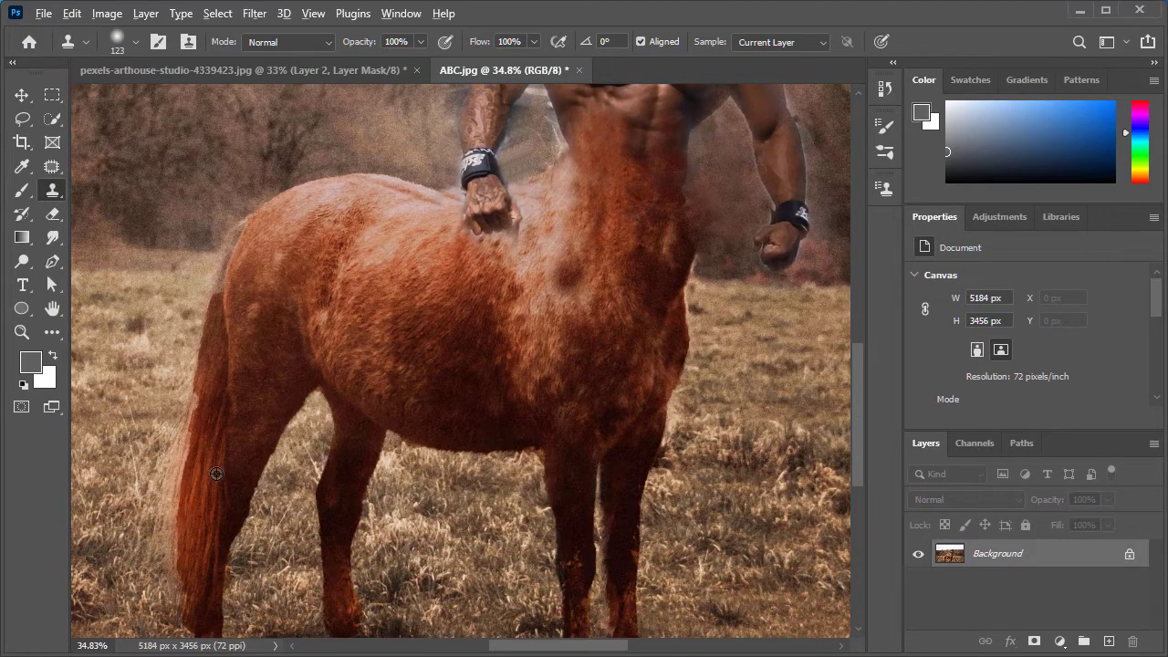
drag(207, 476, 202, 487)
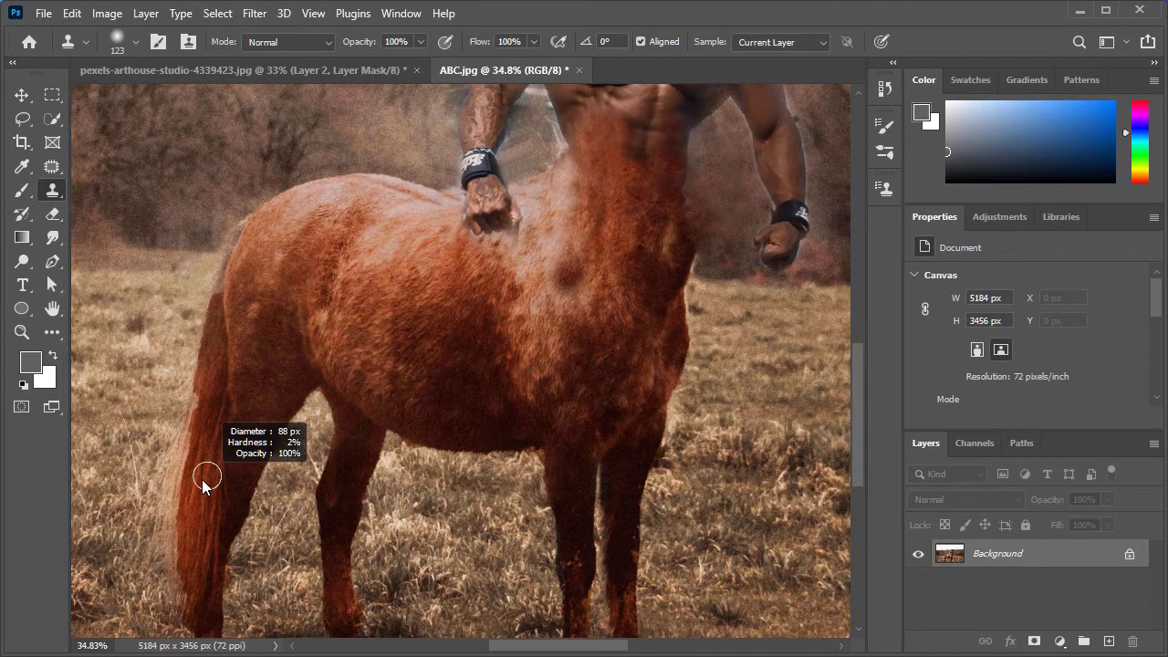
drag(630, 223, 494, 428)
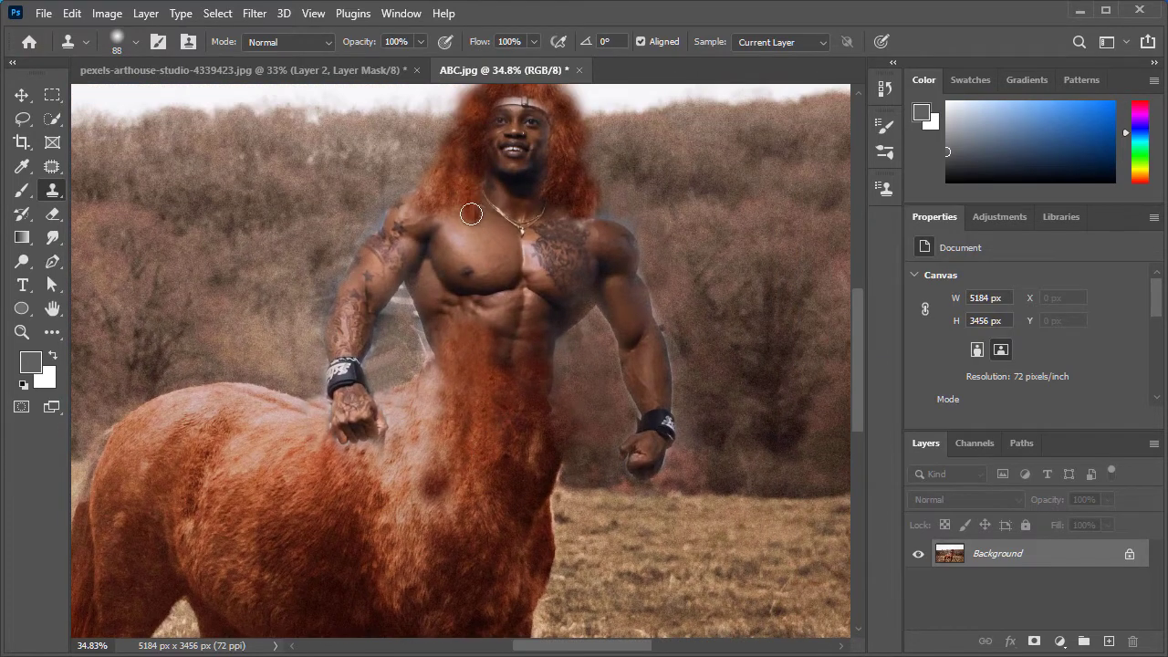
drag(478, 228, 483, 246)
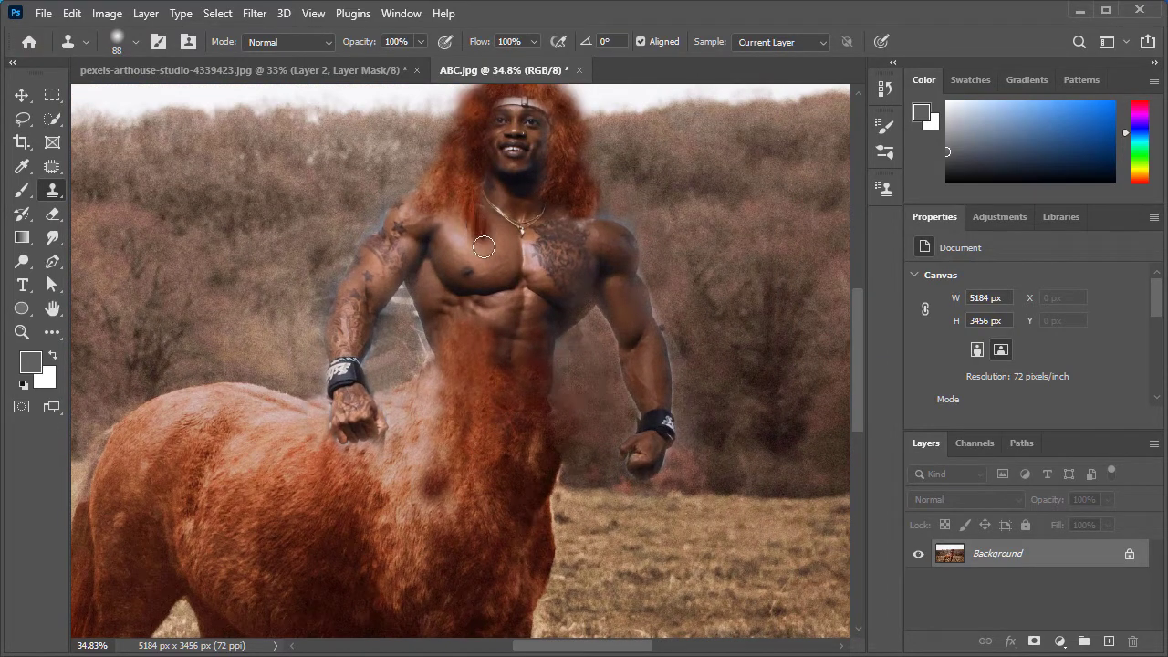
drag(479, 249, 476, 241)
- Zoom in and clone the red hair streak longer down the chest past the necklace
scroll(484, 217, up, 2)
scroll(478, 216, up, 3)
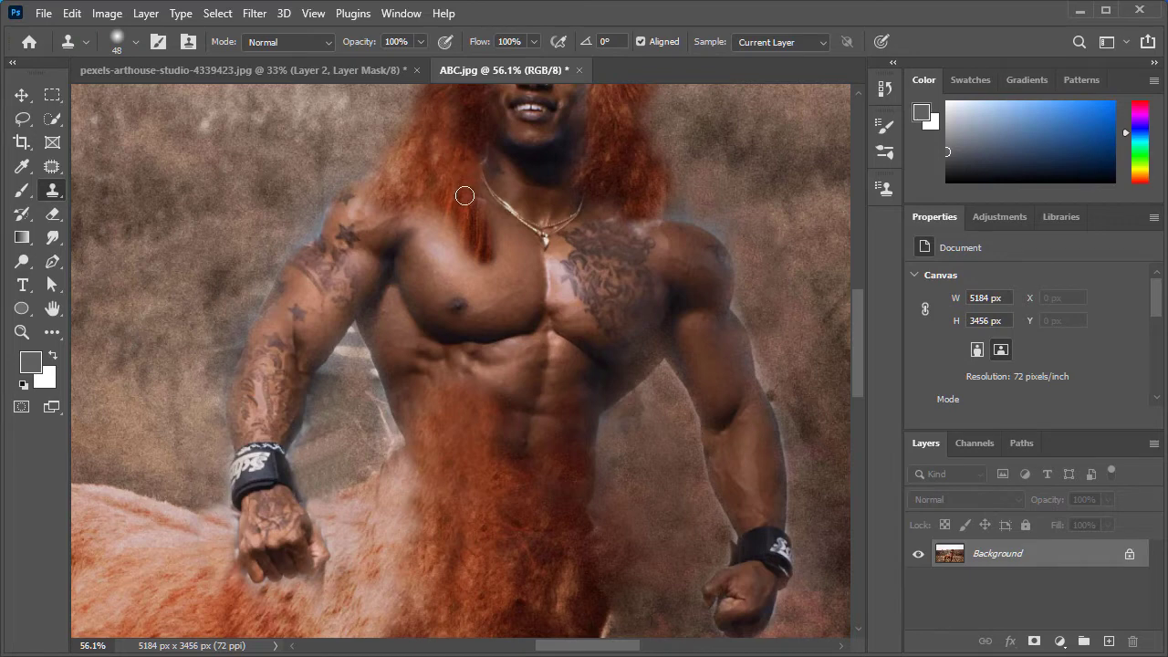
drag(475, 204, 465, 184)
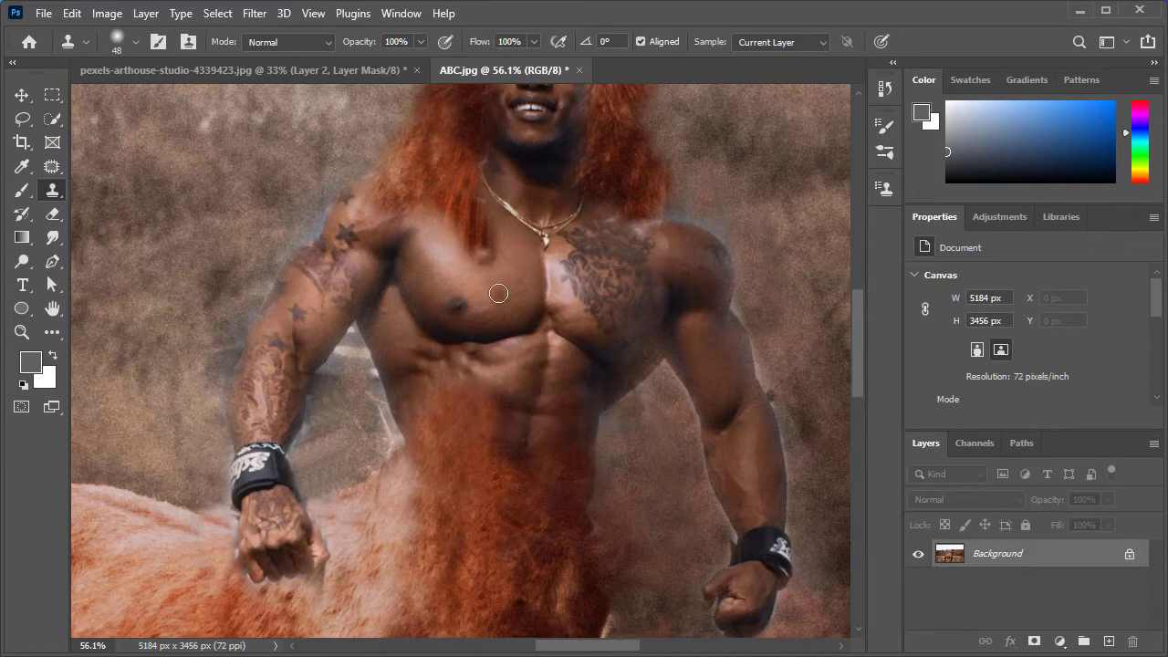
alt+click(476, 224)
click(484, 259)
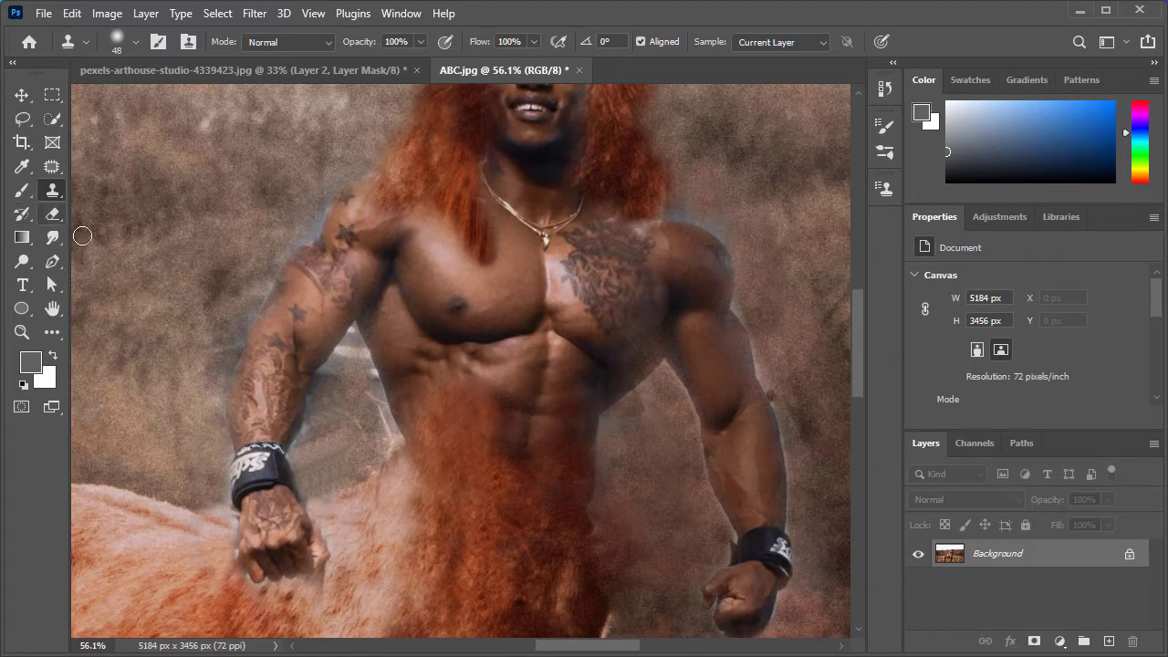
- Retouch the red hair strand on the chest with a 42 px brush, then clone skin over it
click(27, 222)
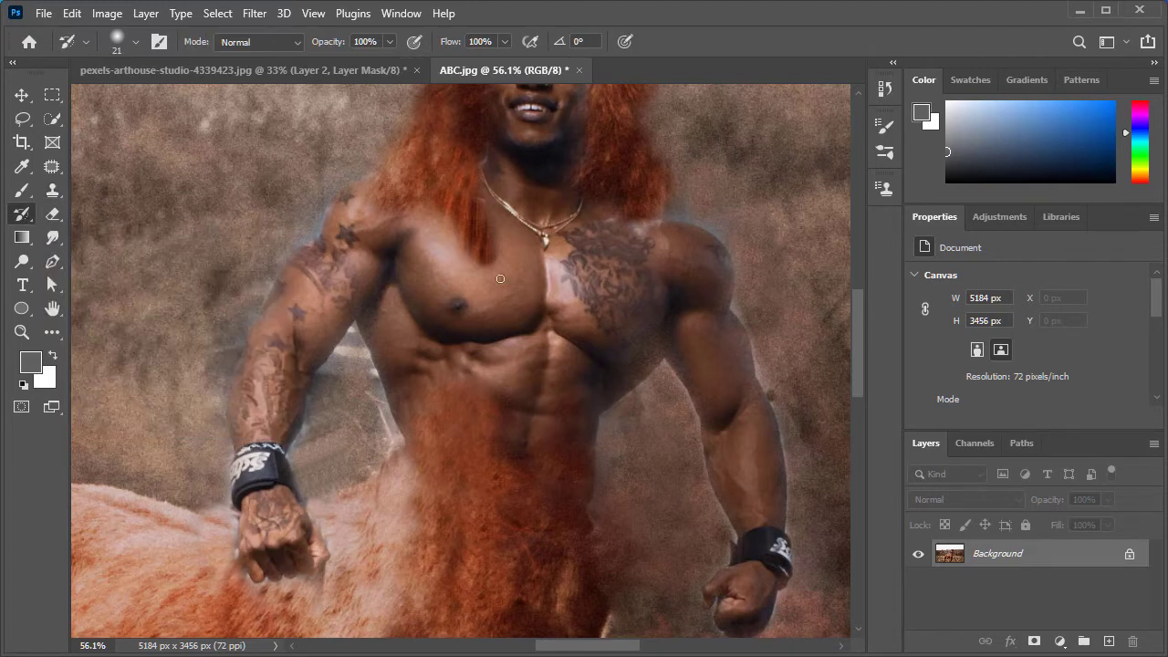
key(bracketright)
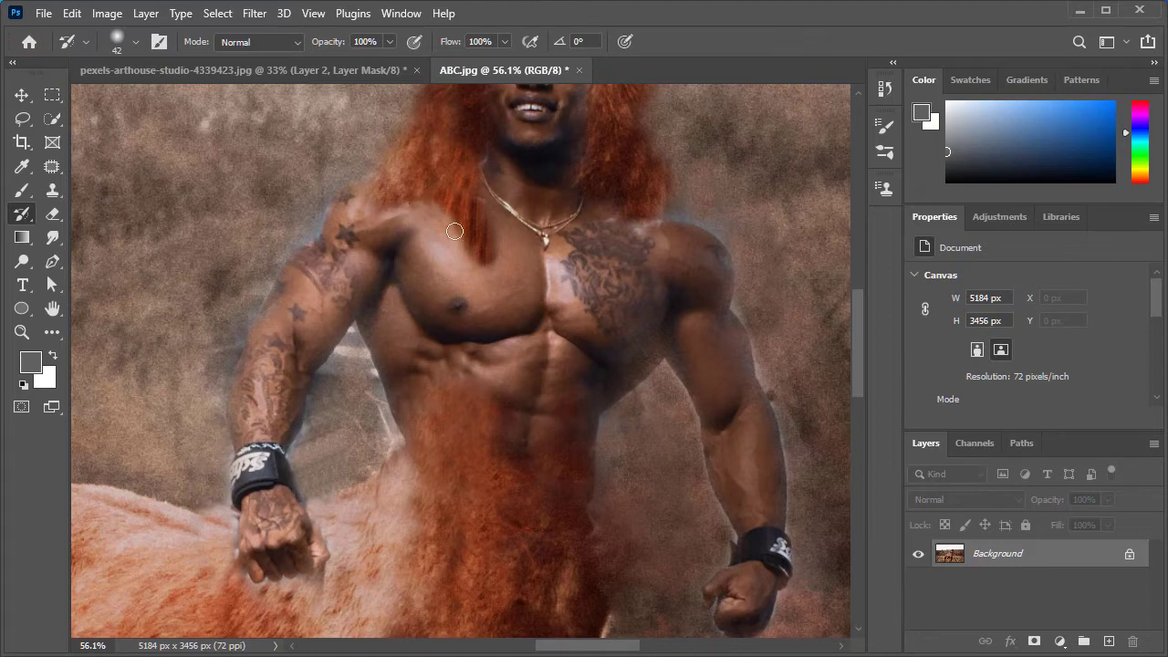
drag(446, 224, 447, 219)
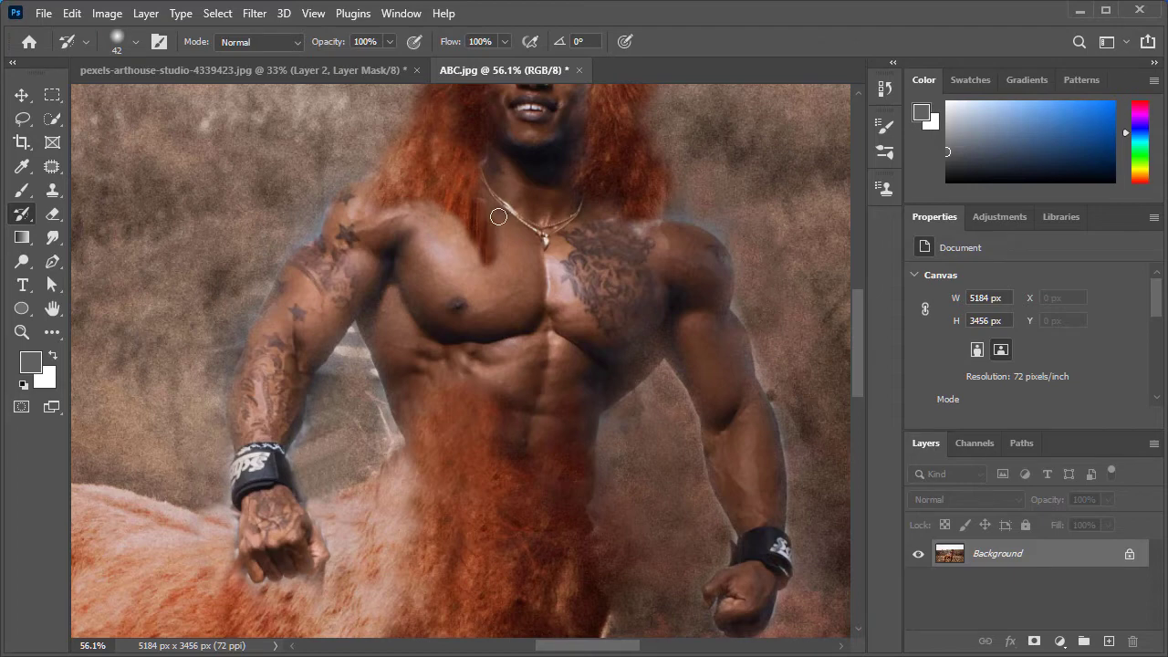
drag(498, 216, 498, 286)
drag(488, 214, 507, 228)
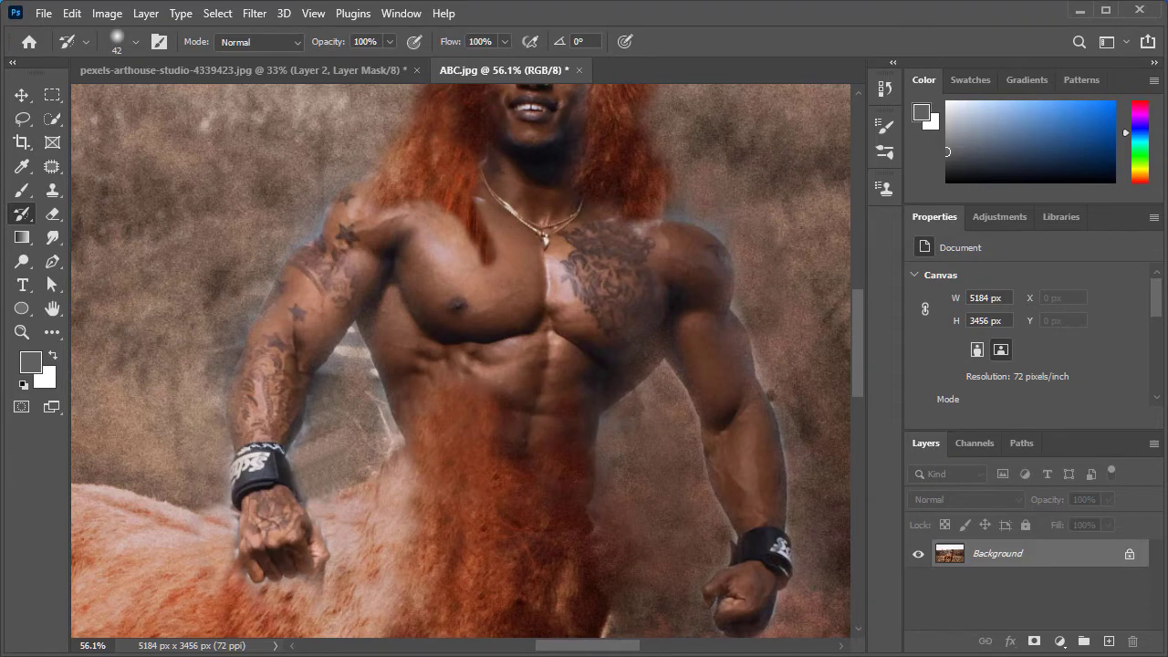
click(52, 190)
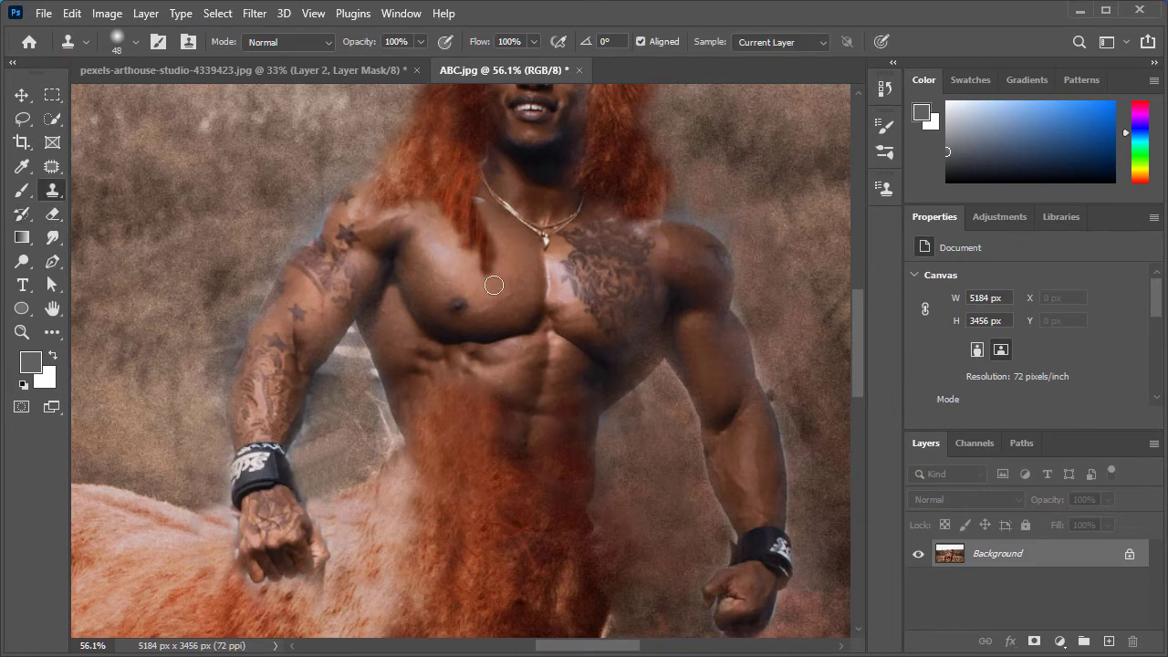
drag(471, 244, 519, 293)
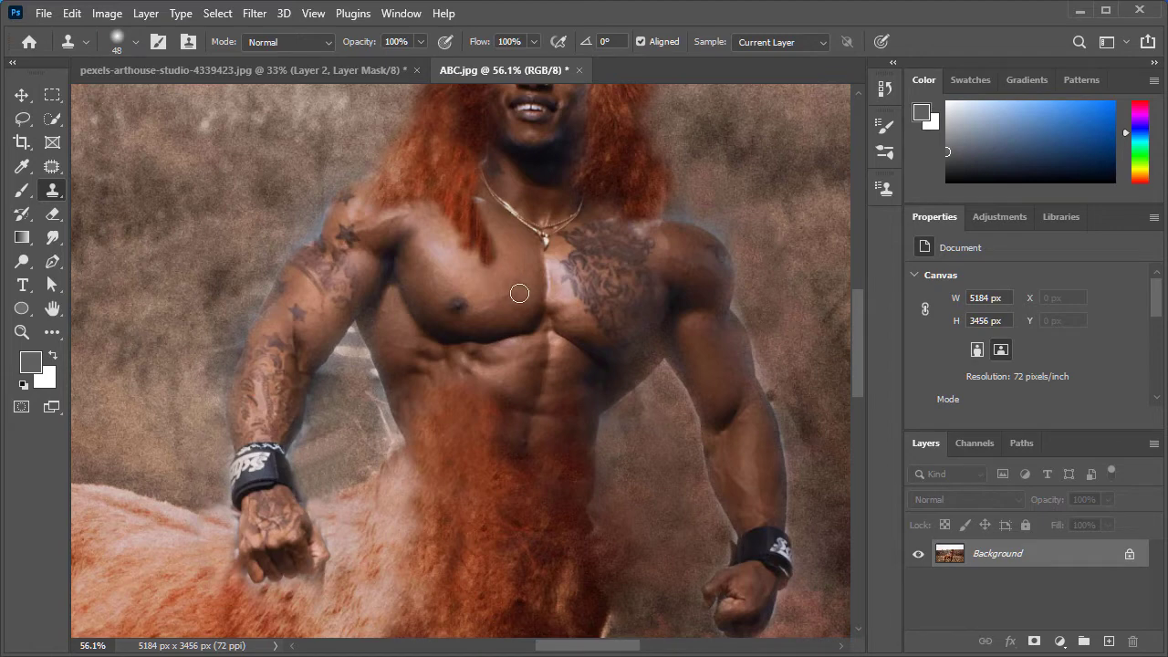
- Select the Clone Stamp and resize its brush to 37
click(23, 214)
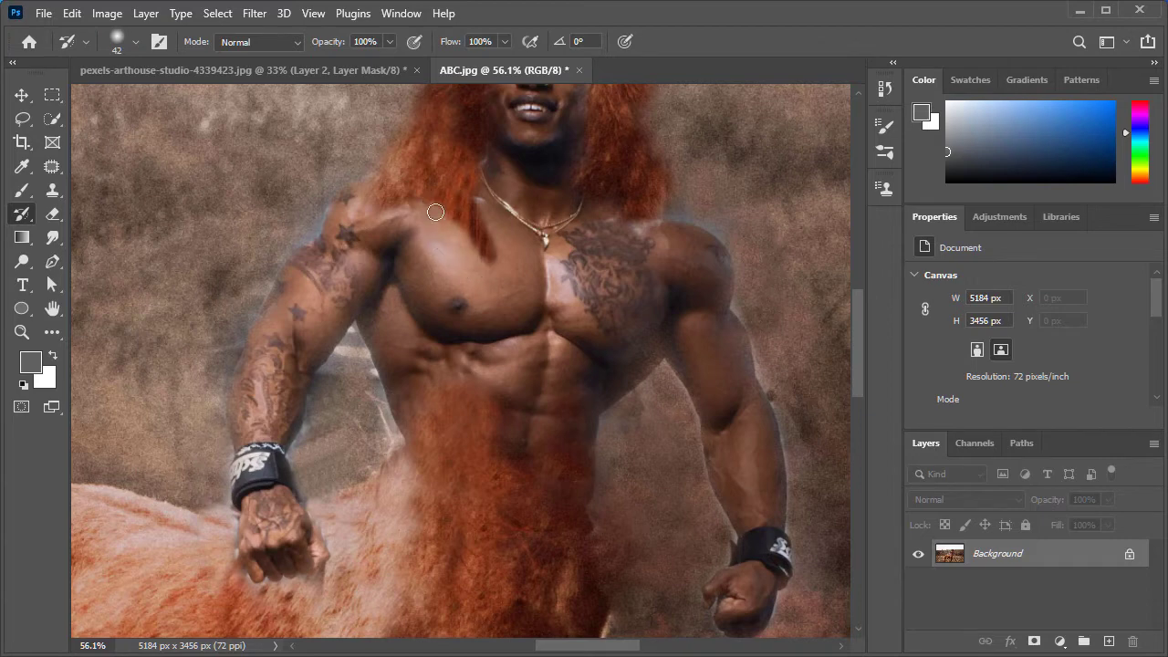
click(53, 189)
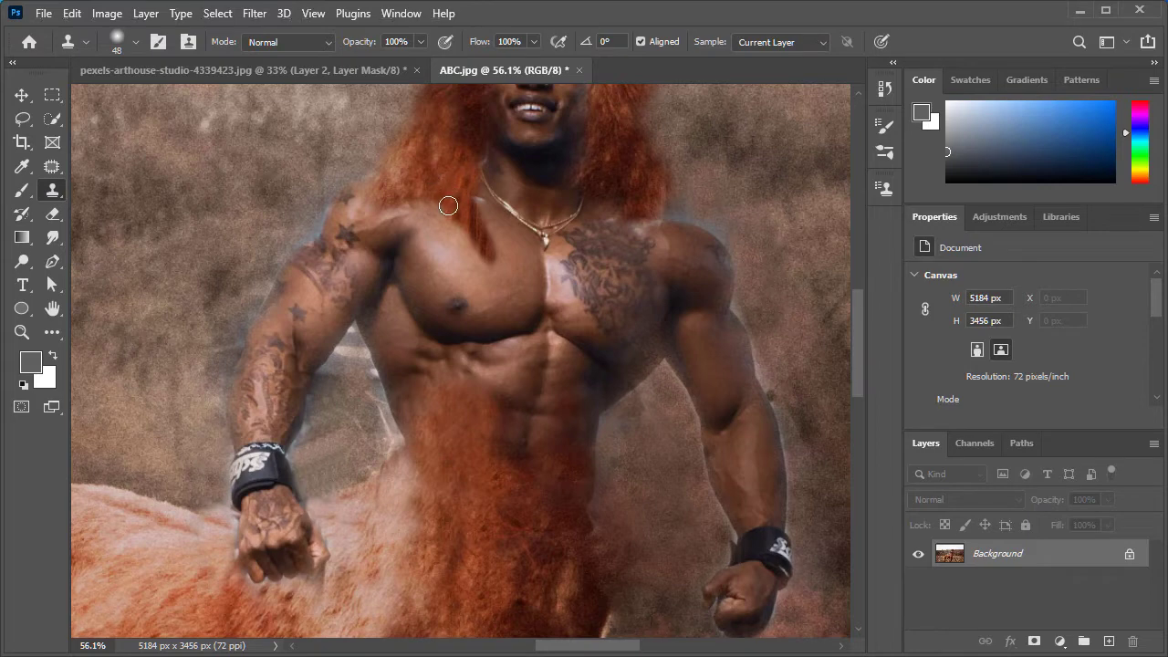
drag(448, 206, 470, 241)
key(bracketright)
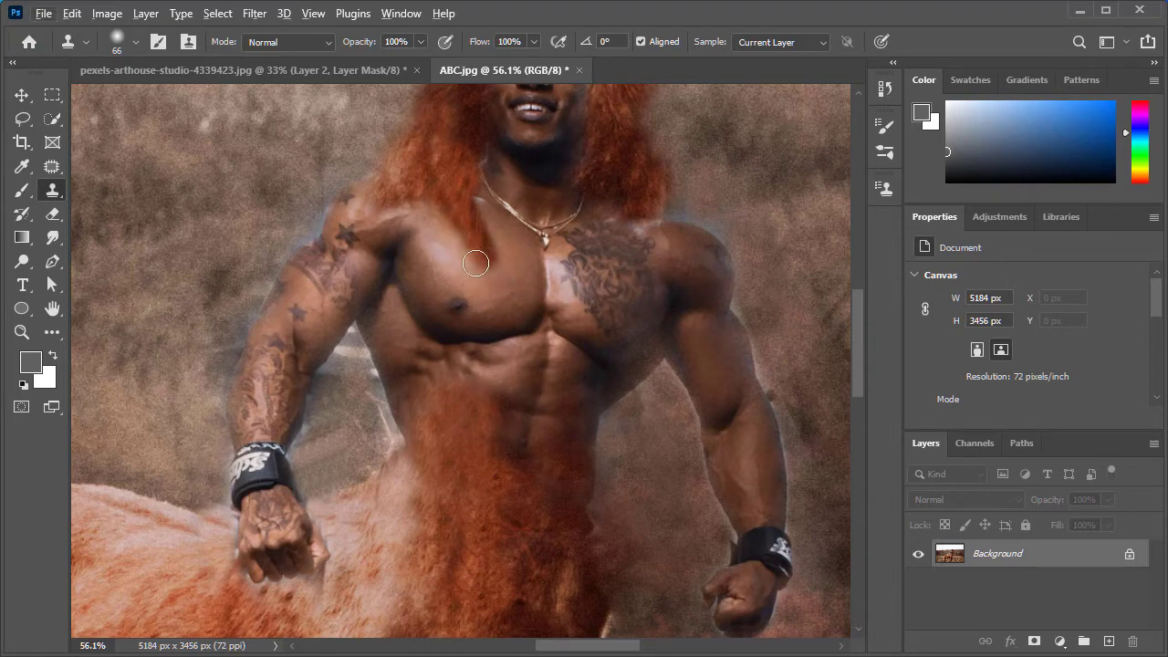
drag(475, 262, 476, 269)
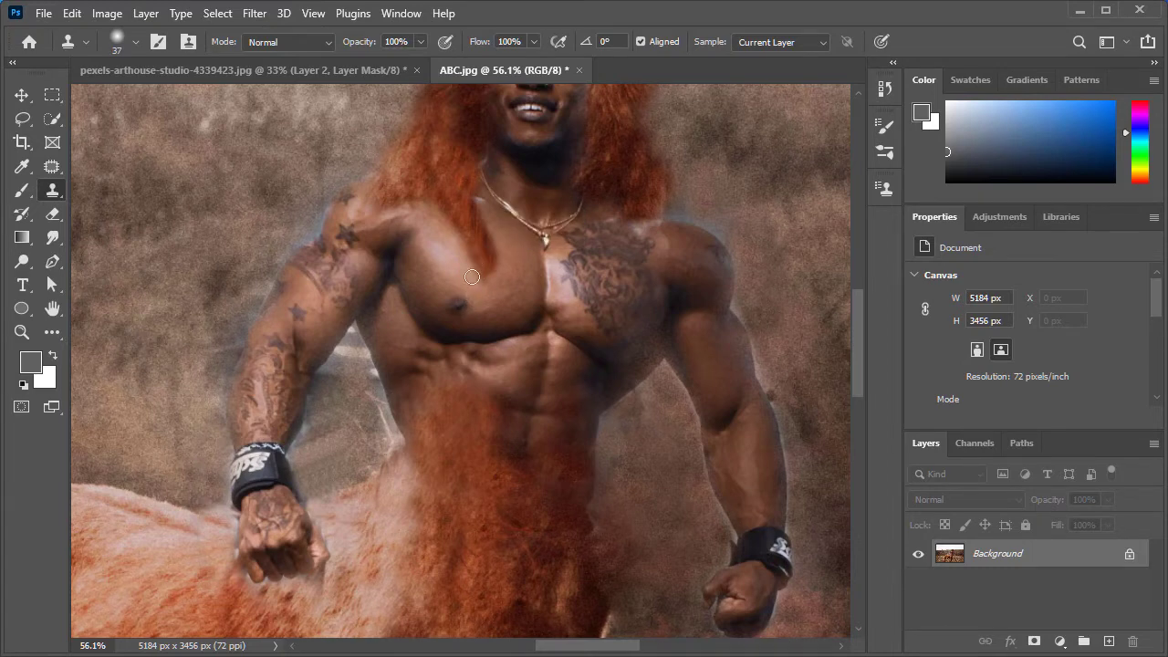
- With a 72 px brush, clone sky from beside the head over the hair edge
scroll(625, 236, down, 2)
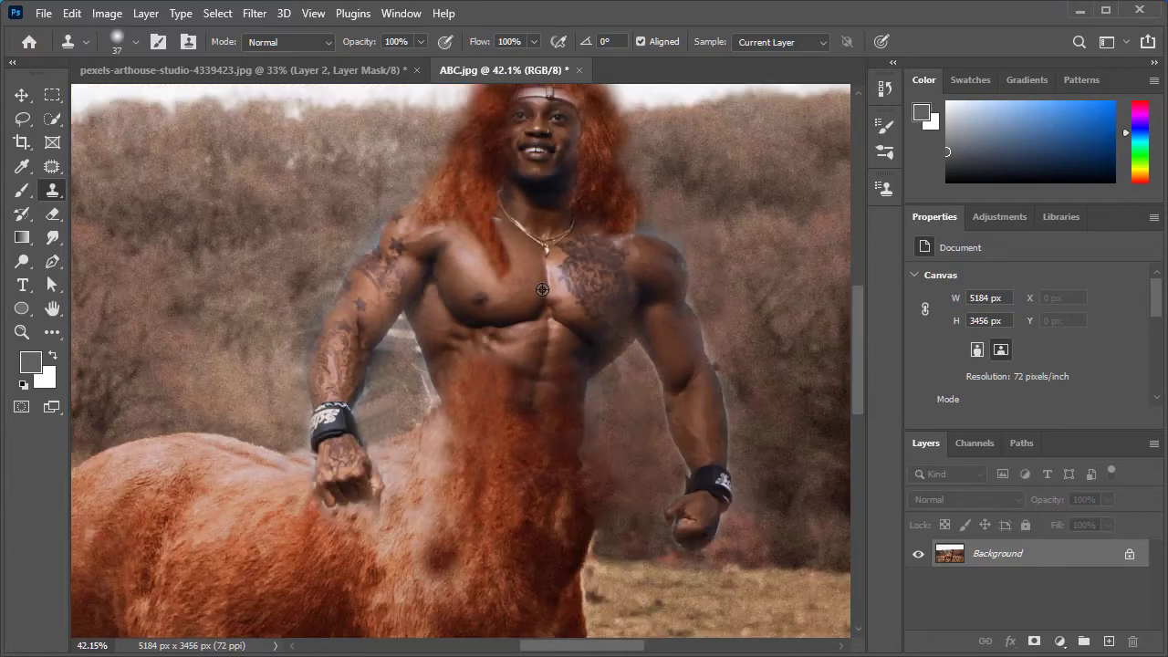
scroll(542, 292, down, 2)
drag(663, 289, 606, 250)
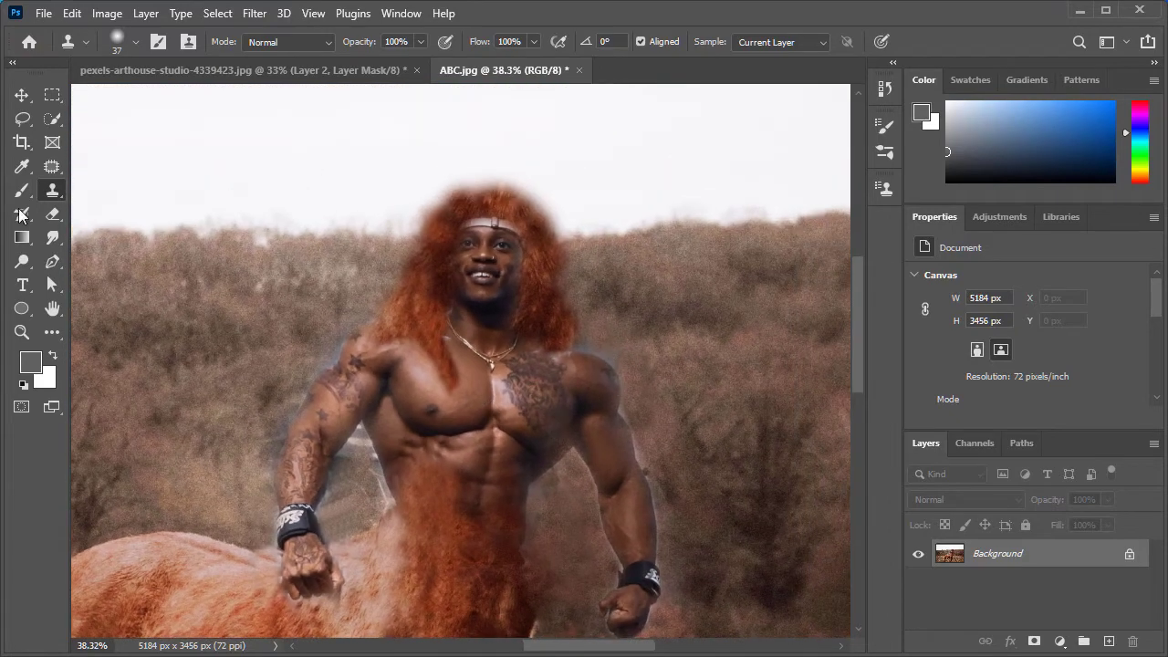
scroll(502, 222, up, 1)
scroll(502, 221, up, 1)
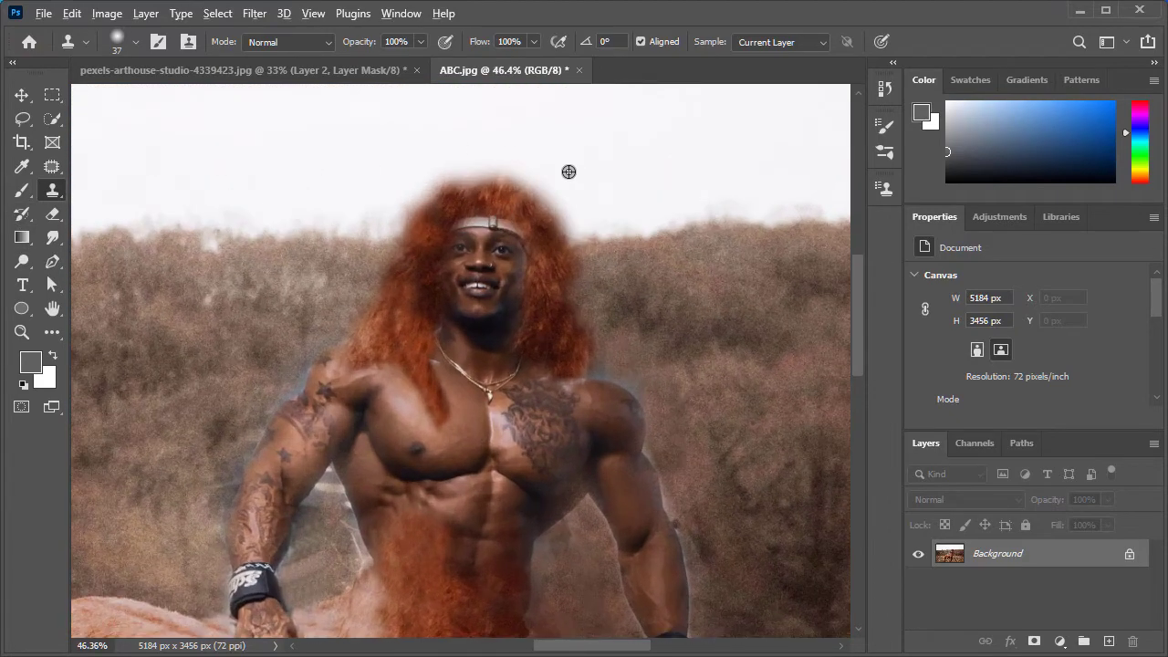
drag(557, 184, 589, 183)
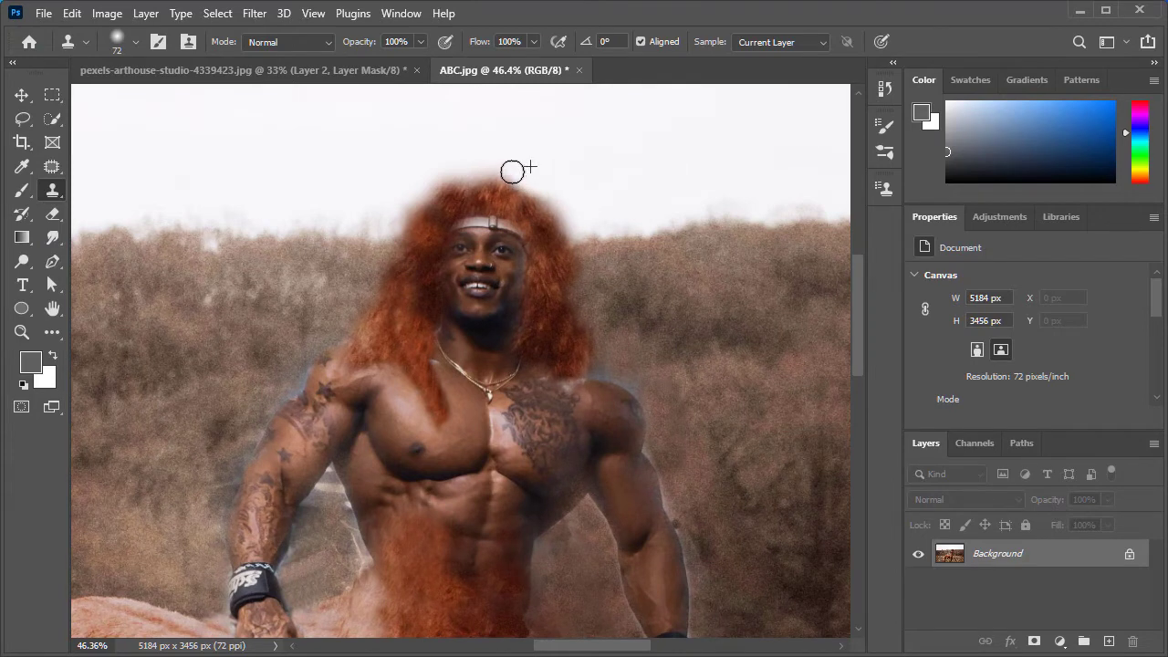
alt+click(424, 168)
drag(436, 174, 411, 197)
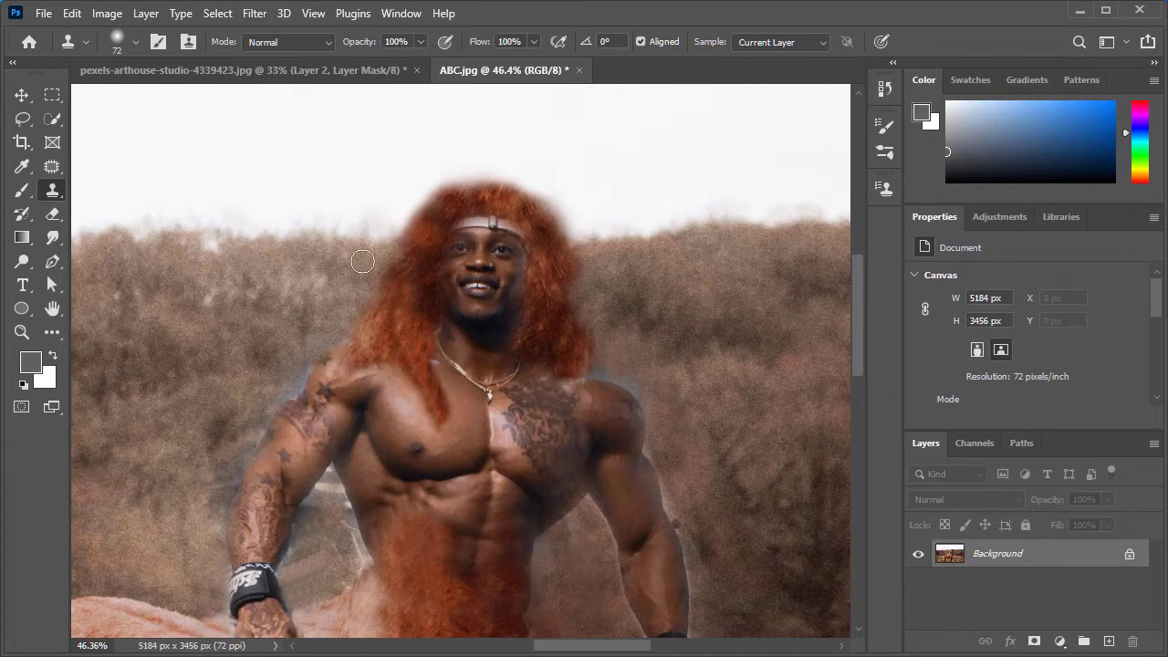
click(381, 228)
- Paint cloned hair over the right part of the headband, then sample hair as the new source
scroll(612, 319, down, 2)
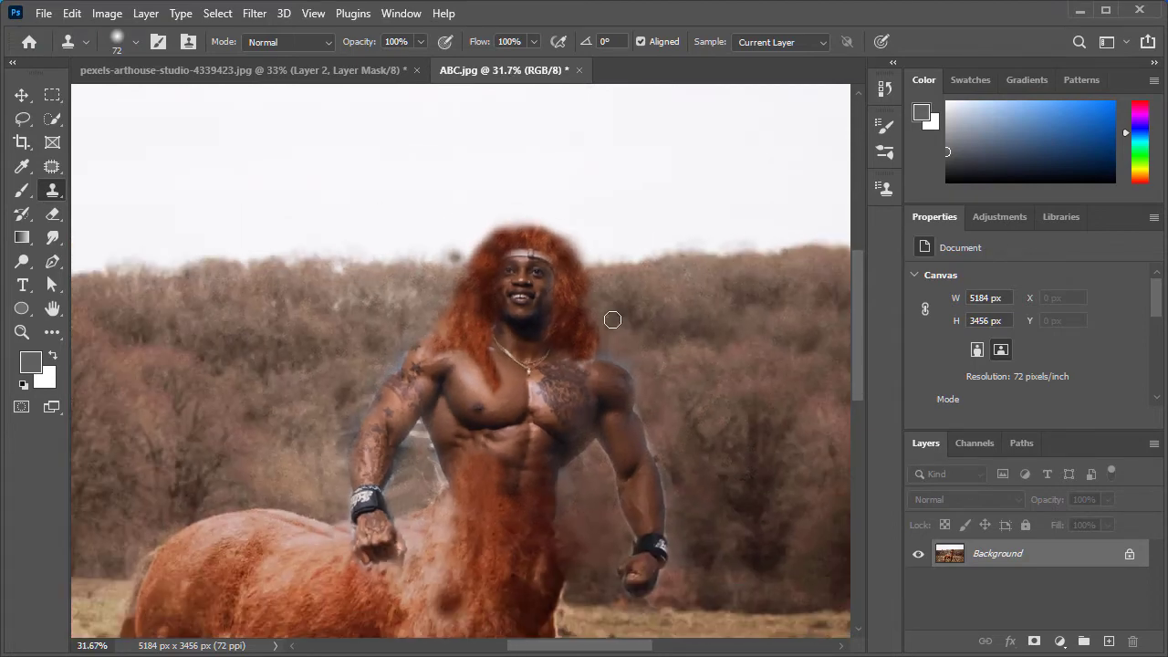
scroll(612, 324, down, 2)
drag(686, 530, 657, 399)
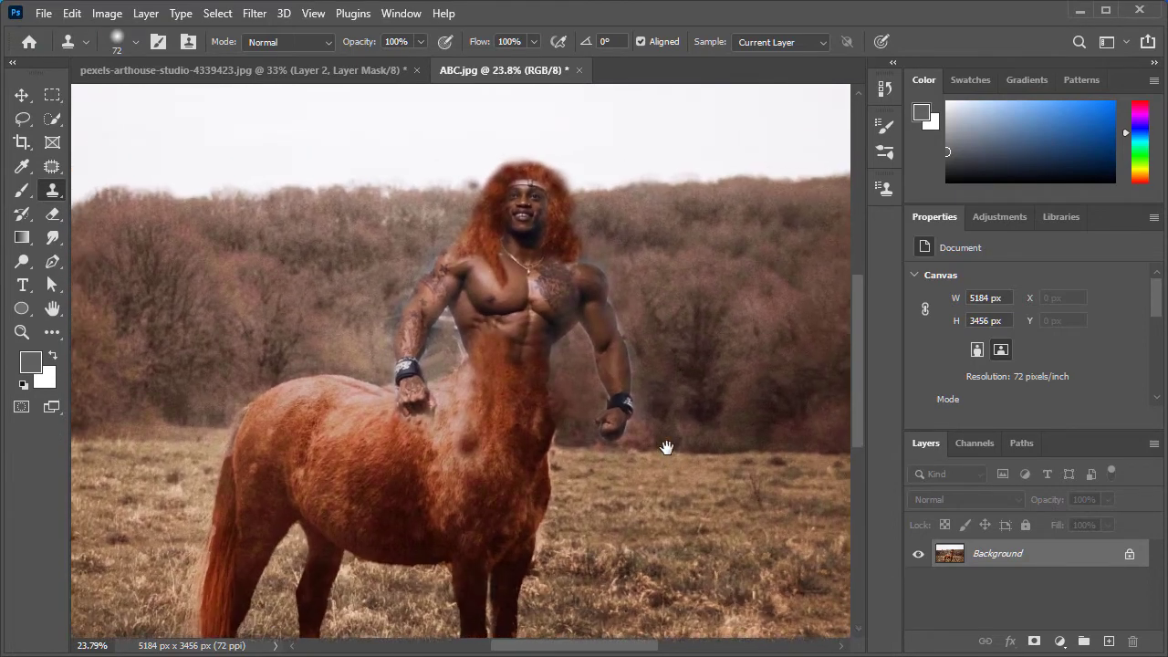
scroll(620, 250, up, 2)
scroll(472, 150, up, 1)
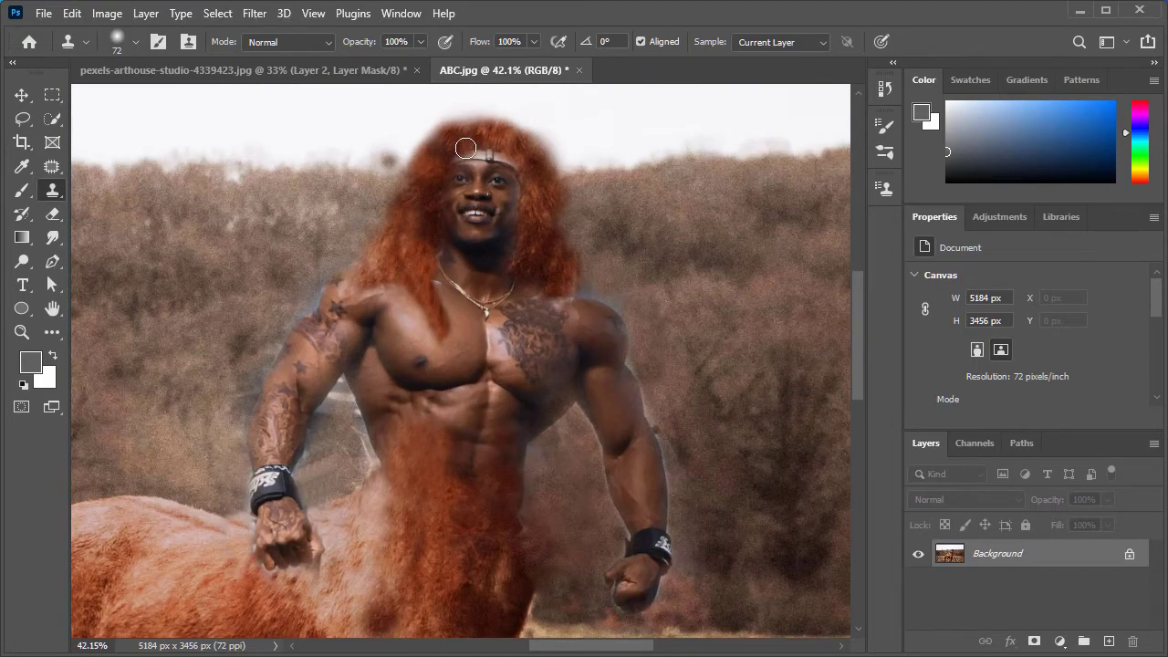
drag(481, 143, 499, 149)
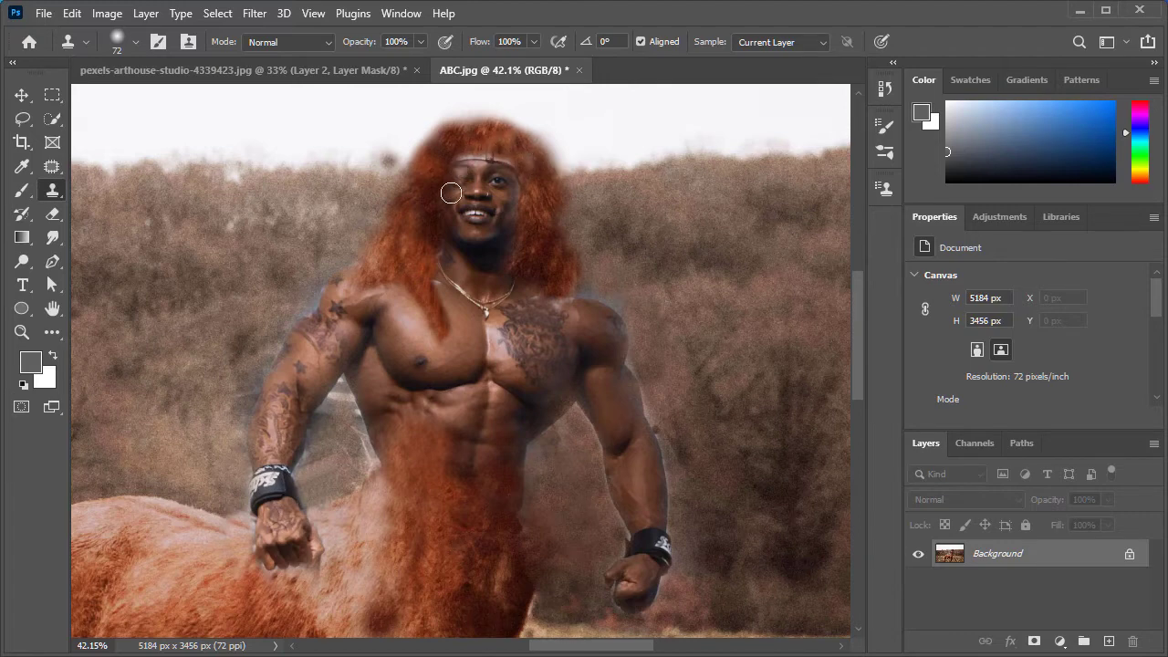
alt+click(432, 225)
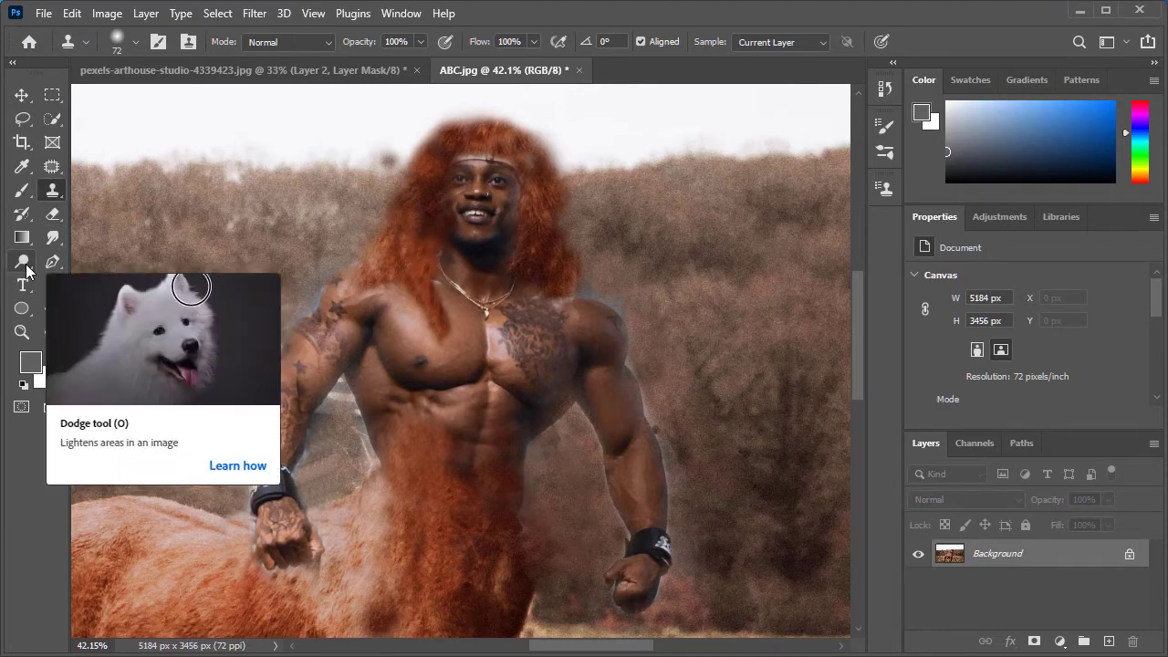
- Dodge the left forearm, left pectoral, both shoulders and the top of the hair
click(25, 265)
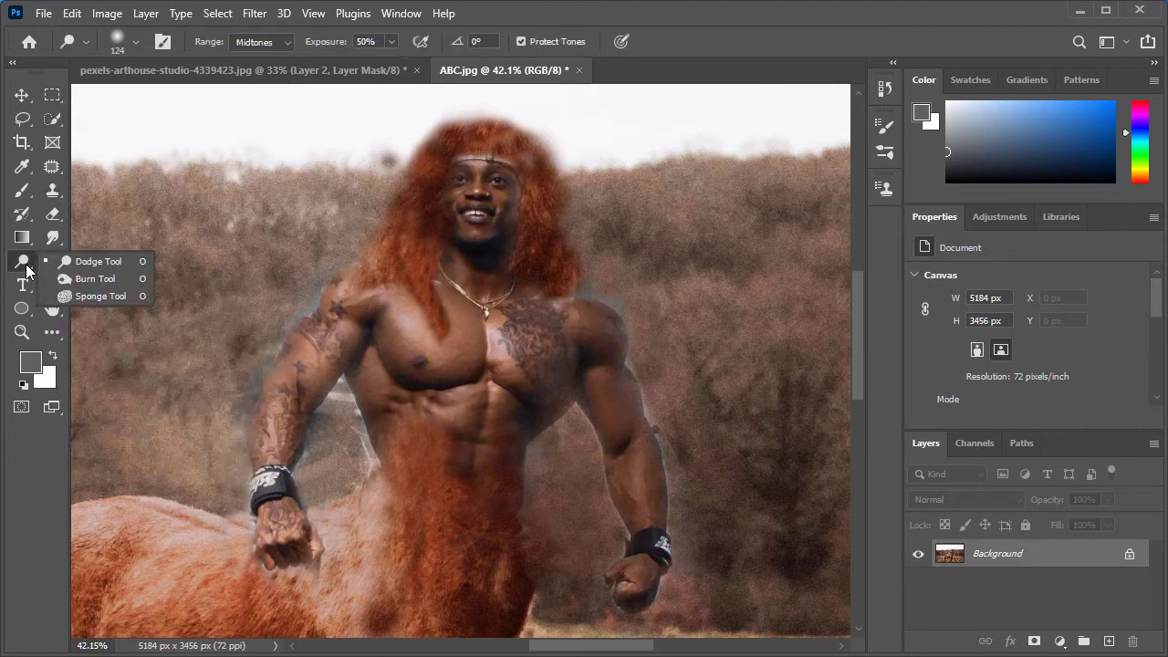
click(96, 263)
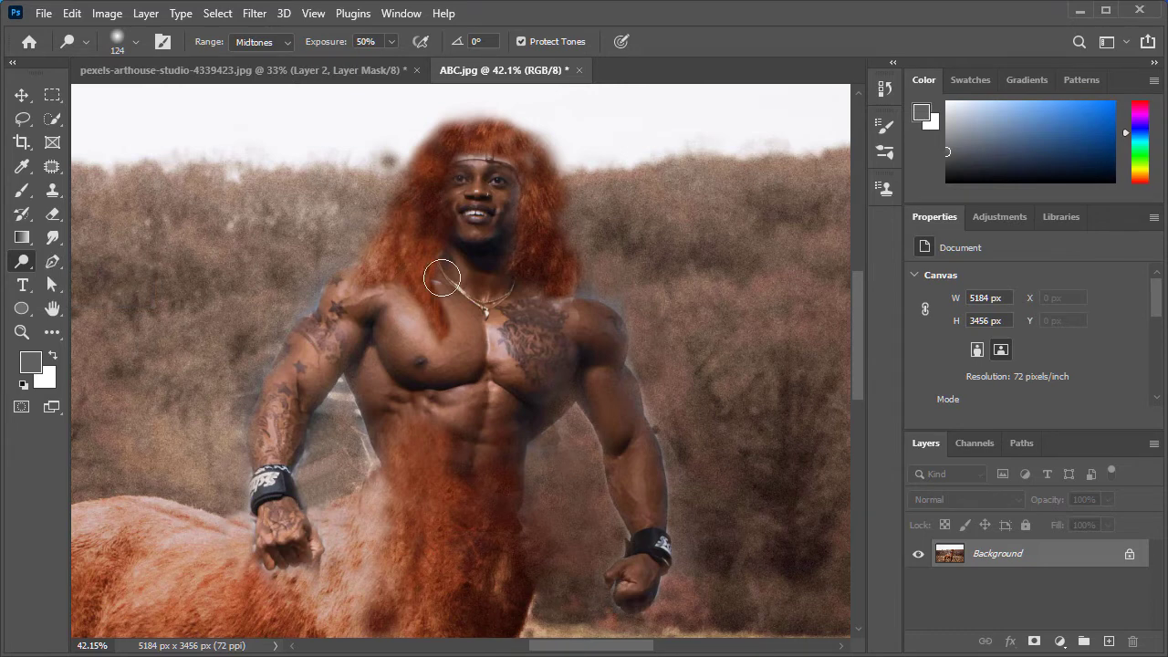
mouse_move(495, 432)
mouse_down()
mouse_move(512, 398)
mouse_move(514, 449)
mouse_up()
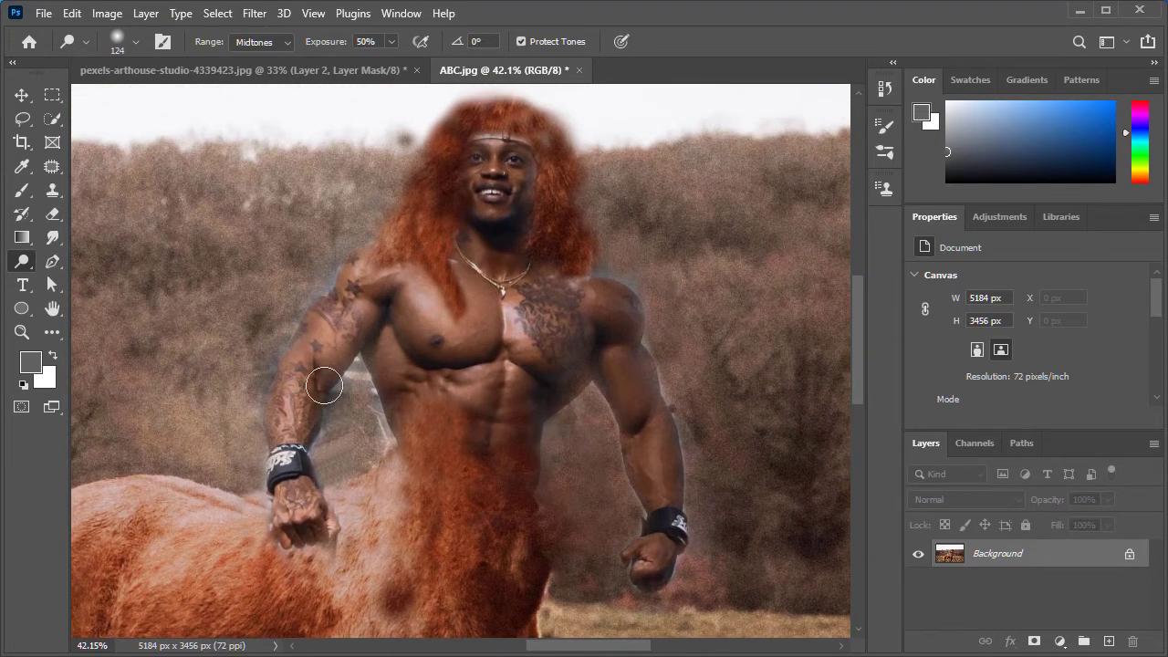
mouse_move(324, 385)
mouse_down()
mouse_move(289, 394)
mouse_move(294, 408)
mouse_up()
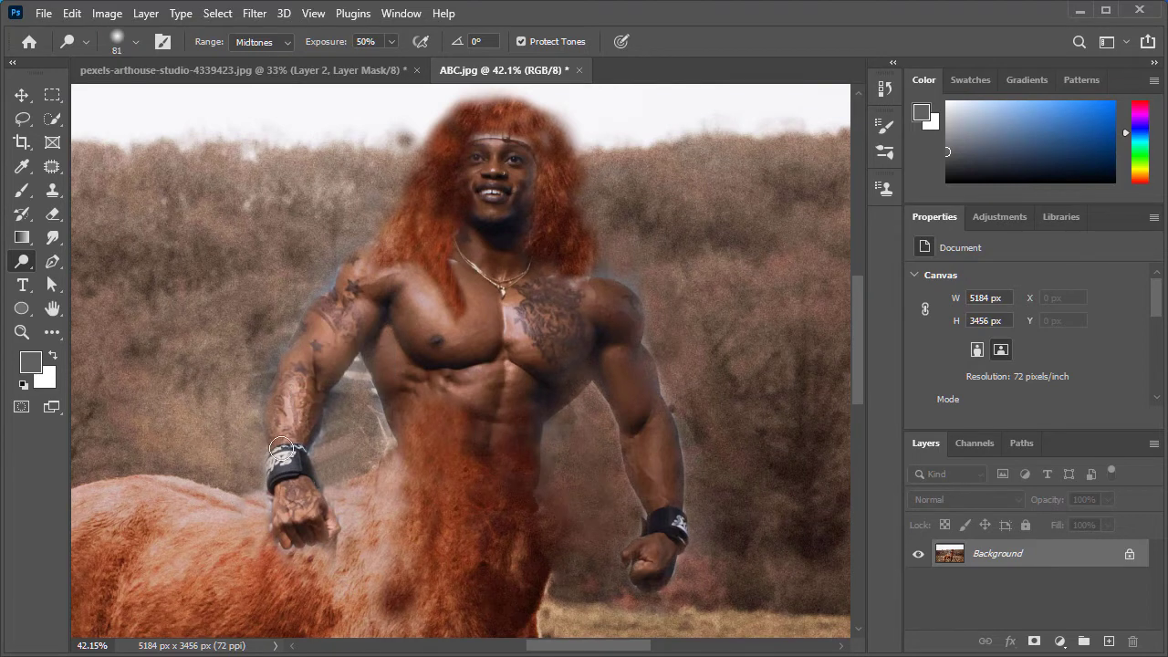
drag(410, 302, 433, 319)
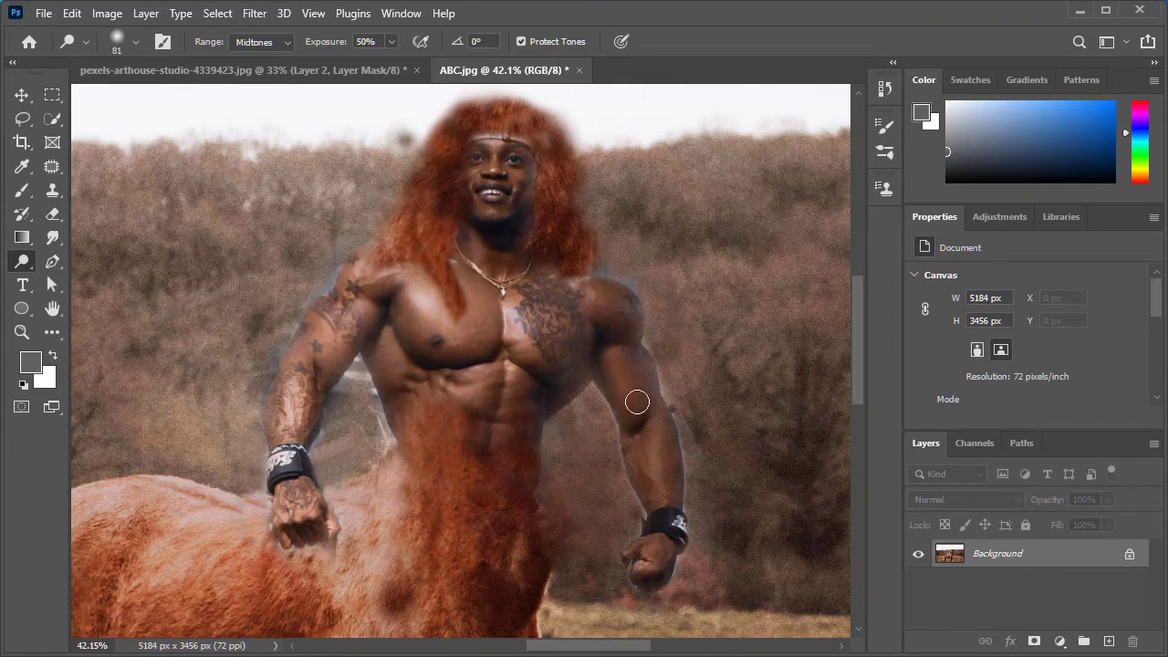
drag(598, 308, 606, 305)
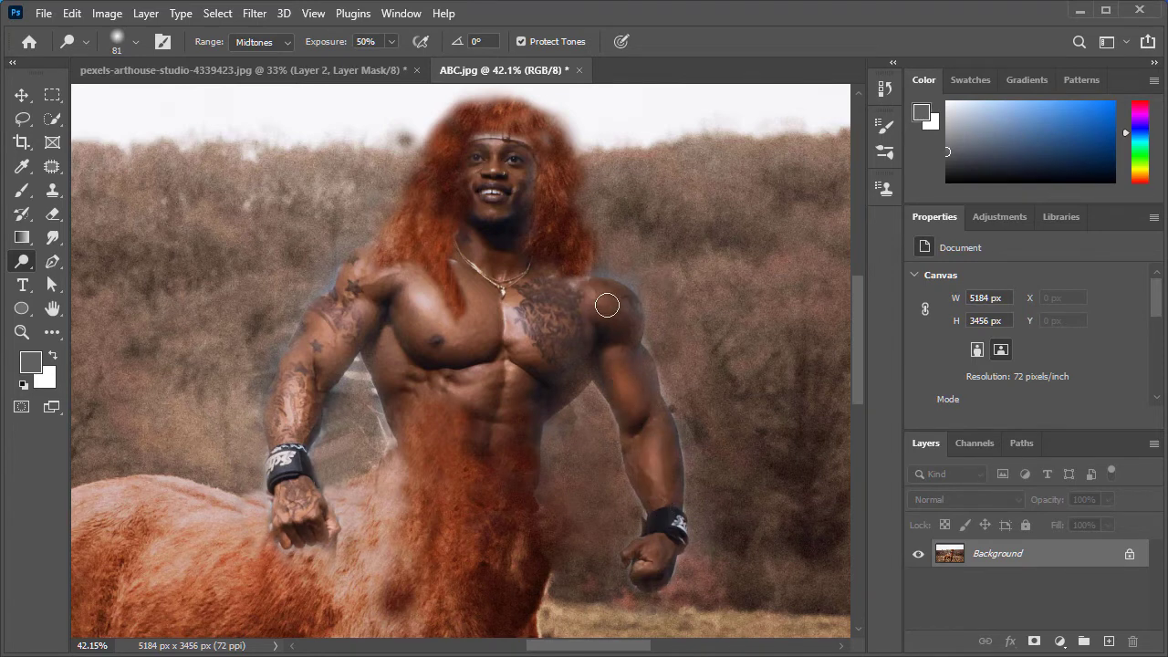
drag(367, 274, 336, 290)
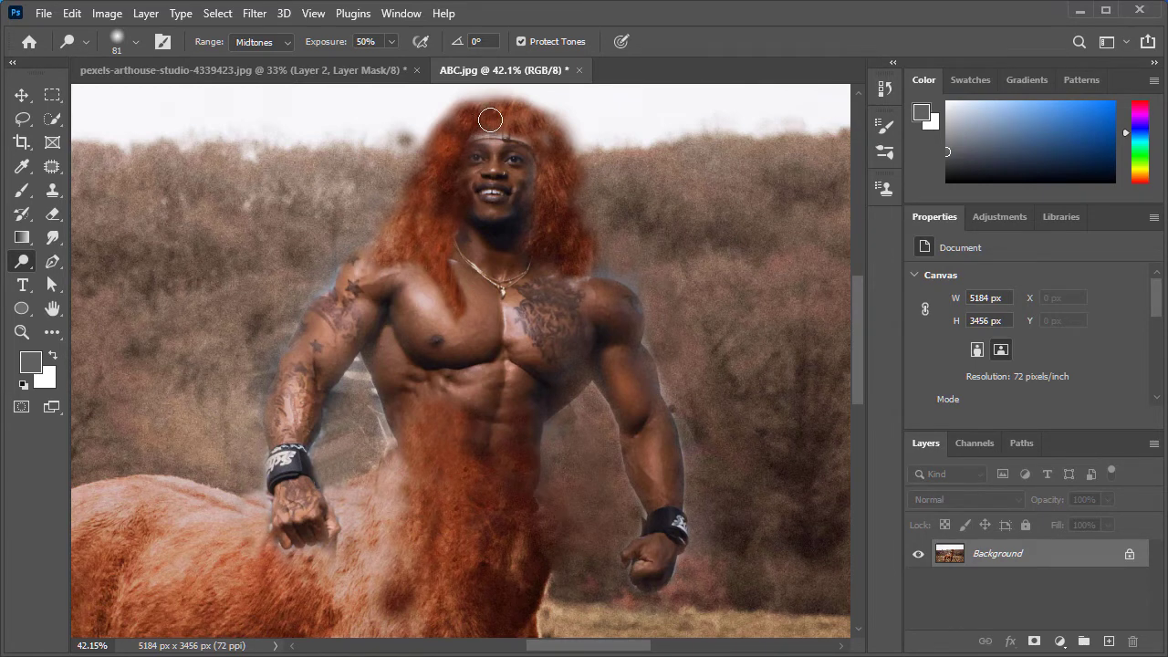
drag(490, 120, 460, 130)
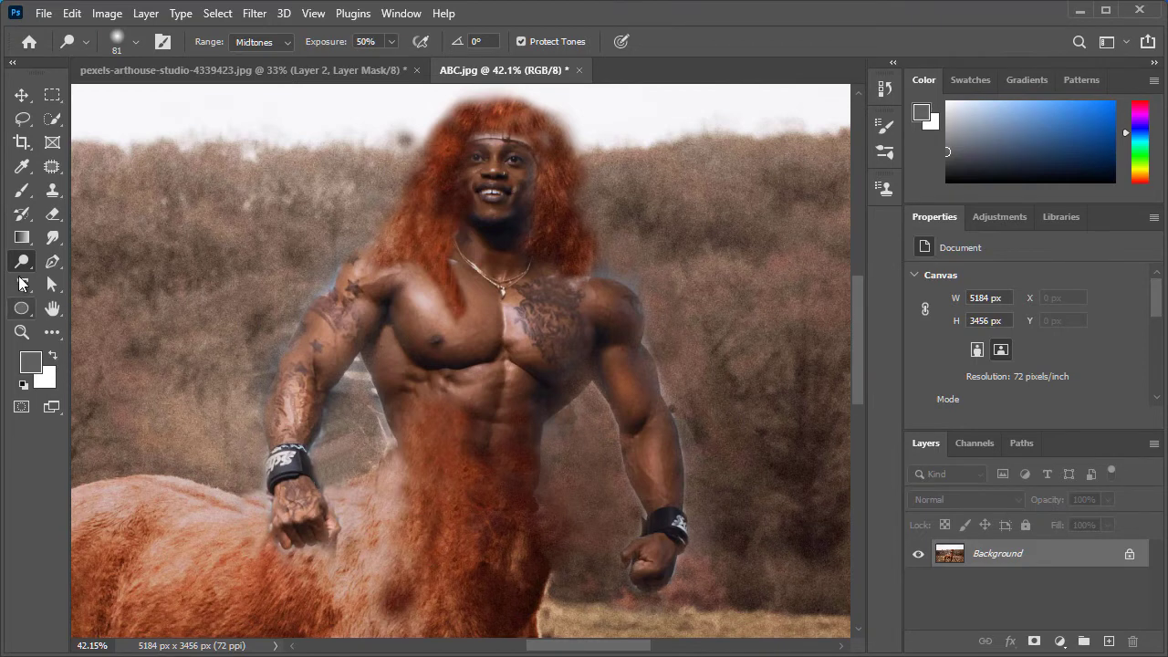
- With an 84 px Burn brush, darken the hair strand beside the neck and the shoulder-chest edge
right_click(22, 262)
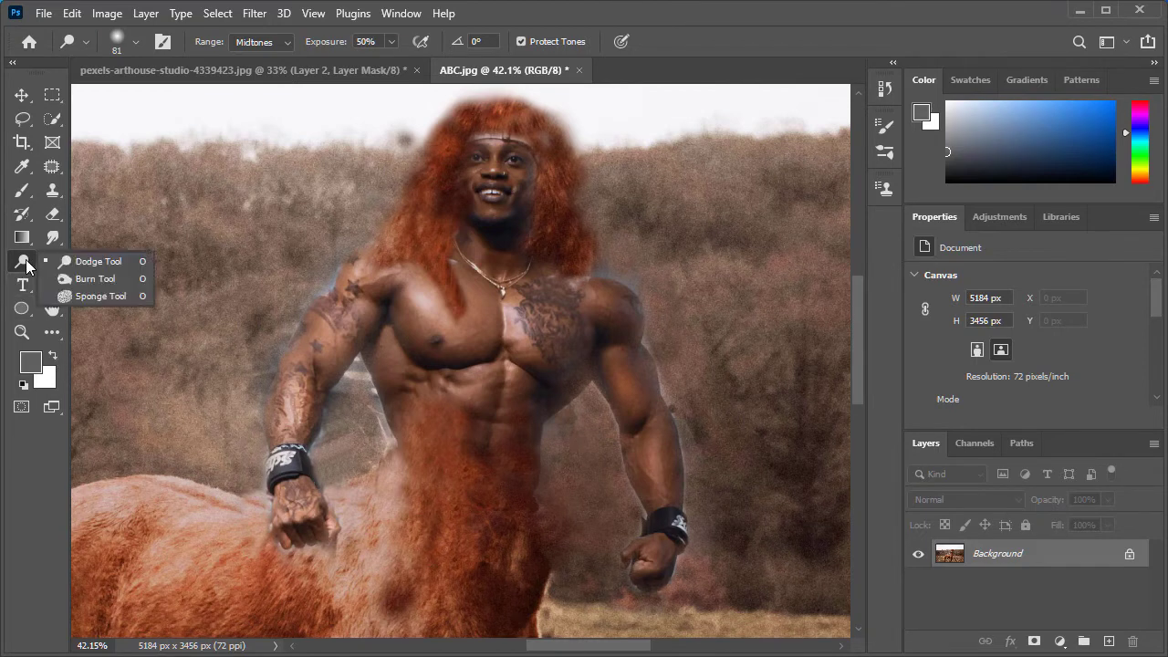
click(86, 278)
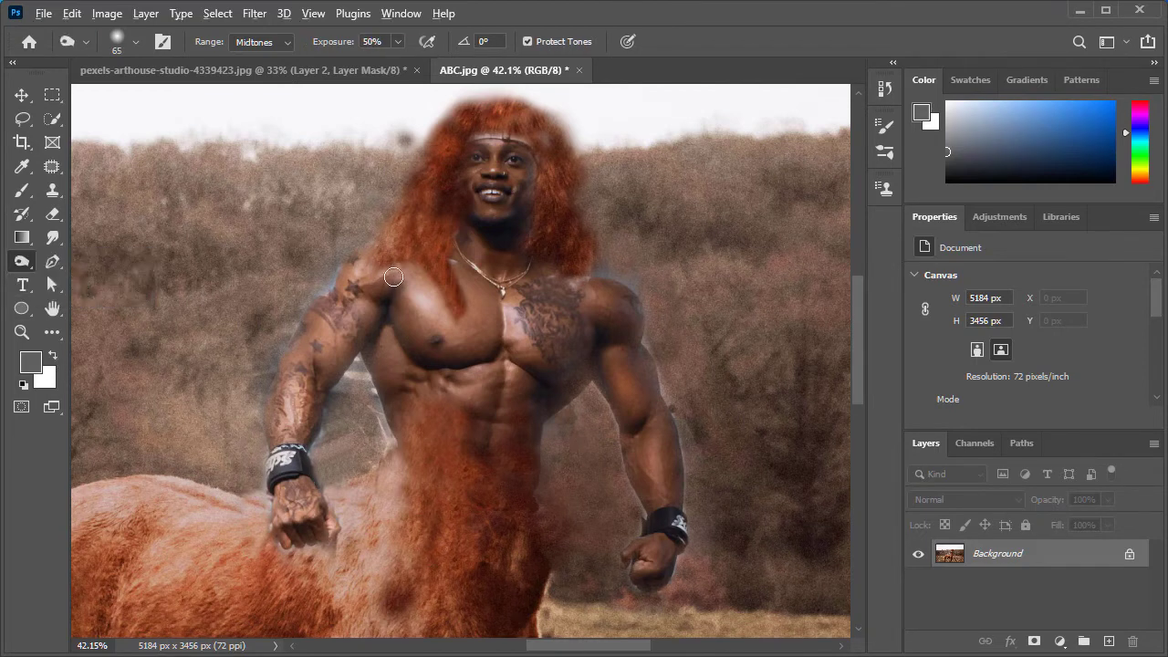
drag(393, 277, 406, 277)
mouse_move(423, 211)
mouse_down()
mouse_move(404, 222)
mouse_move(422, 253)
mouse_up()
drag(420, 301, 437, 249)
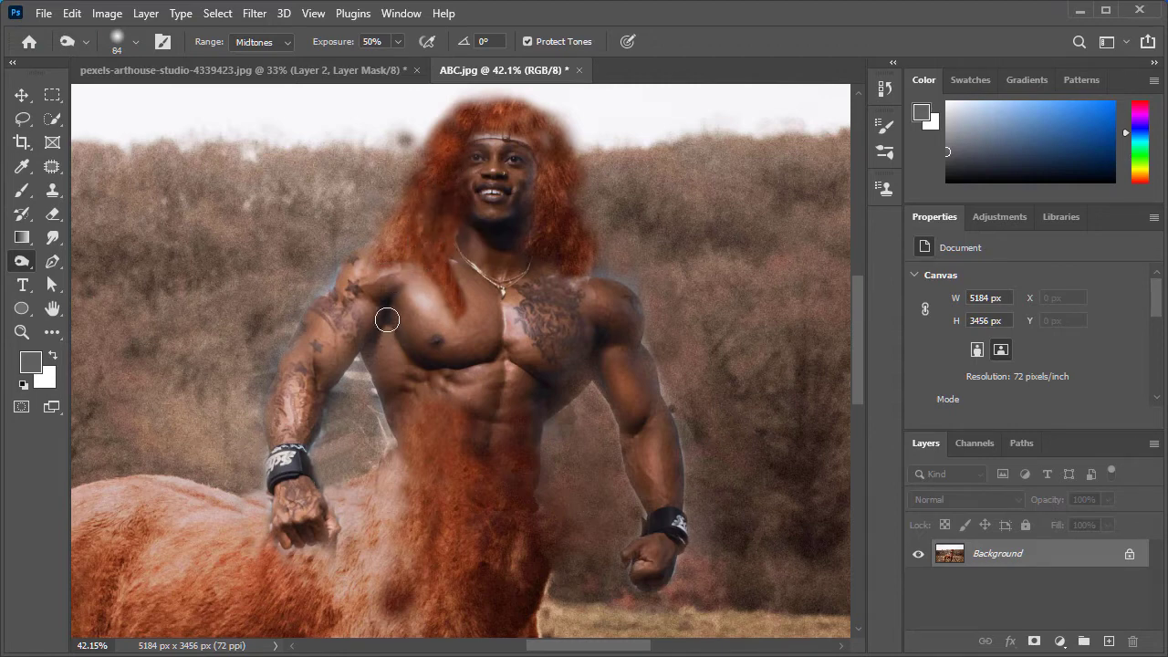
mouse_move(387, 319)
mouse_down()
mouse_move(391, 338)
mouse_move(392, 305)
mouse_move(369, 271)
mouse_move(311, 372)
mouse_move(293, 435)
mouse_move(289, 509)
mouse_move(306, 497)
mouse_up()
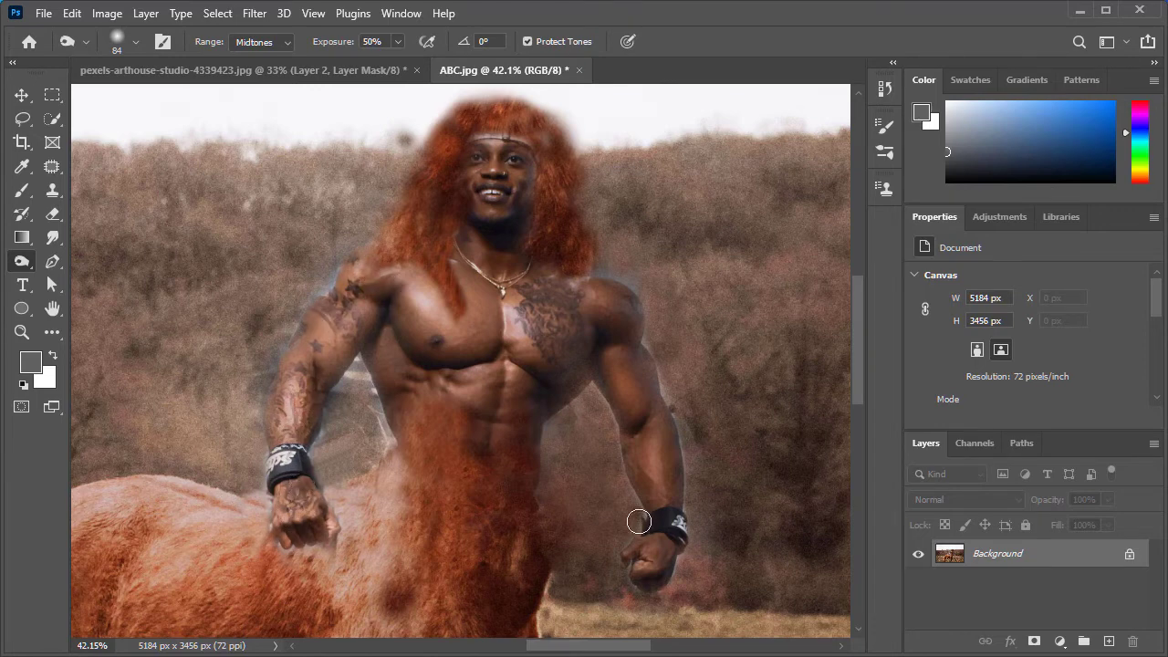
- Burn the right forearm, abdomen, neck-to-chest skin and hair above the forehead
drag(643, 458, 672, 493)
drag(671, 441, 675, 470)
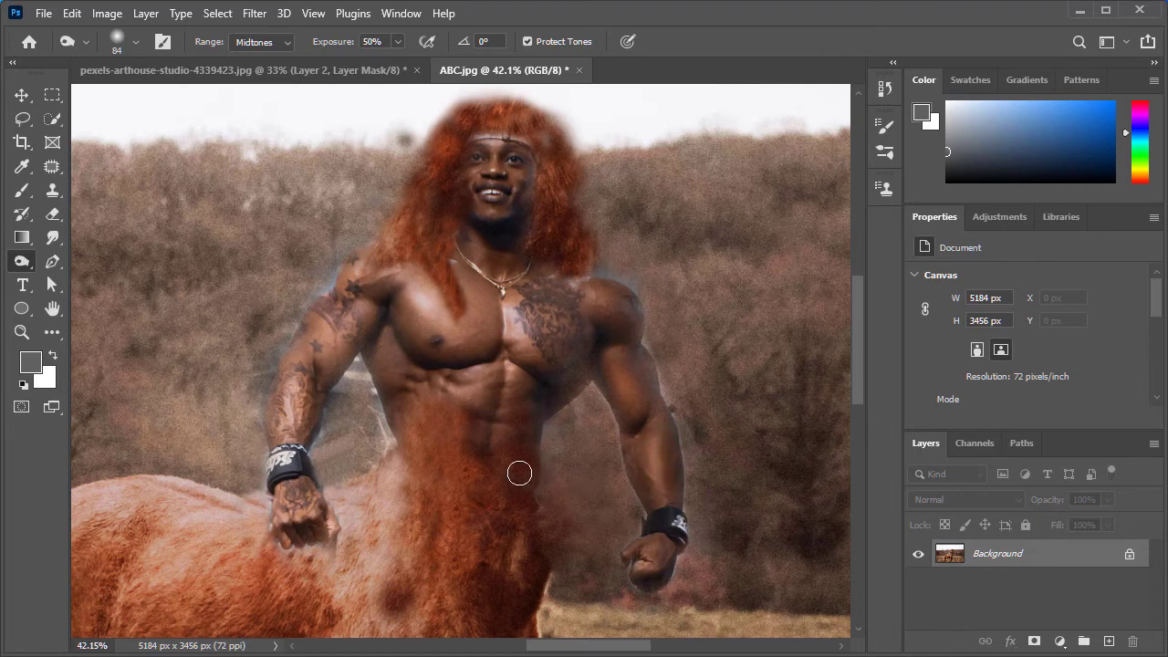
mouse_move(498, 474)
mouse_down()
mouse_move(482, 478)
mouse_move(445, 440)
mouse_up()
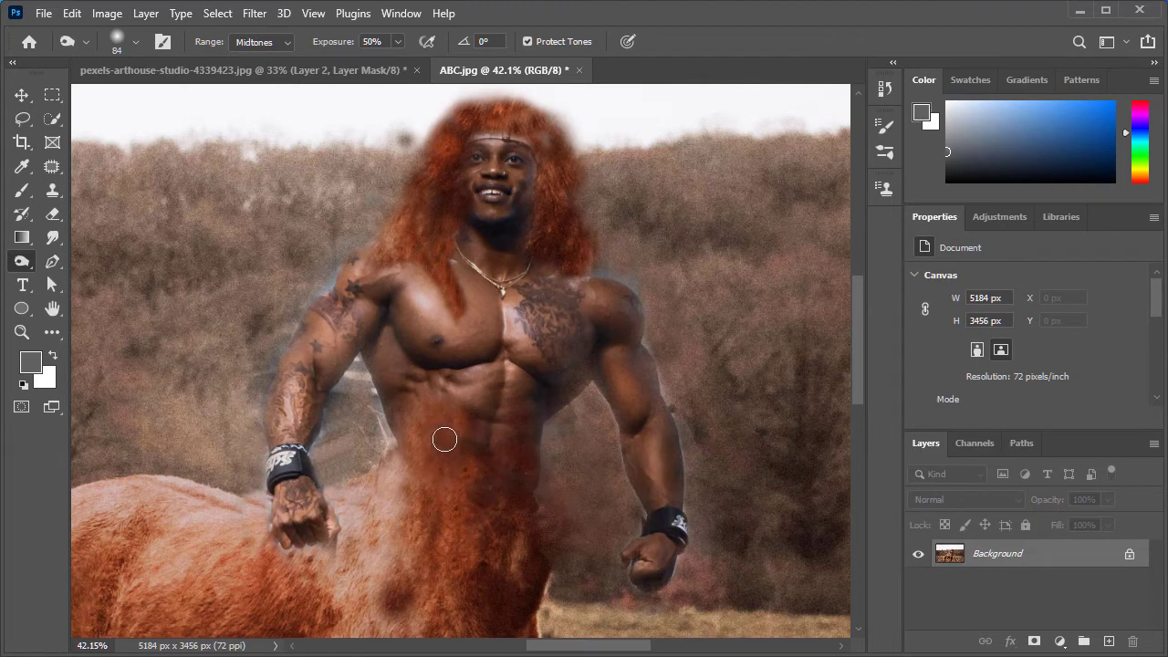
drag(442, 262, 457, 307)
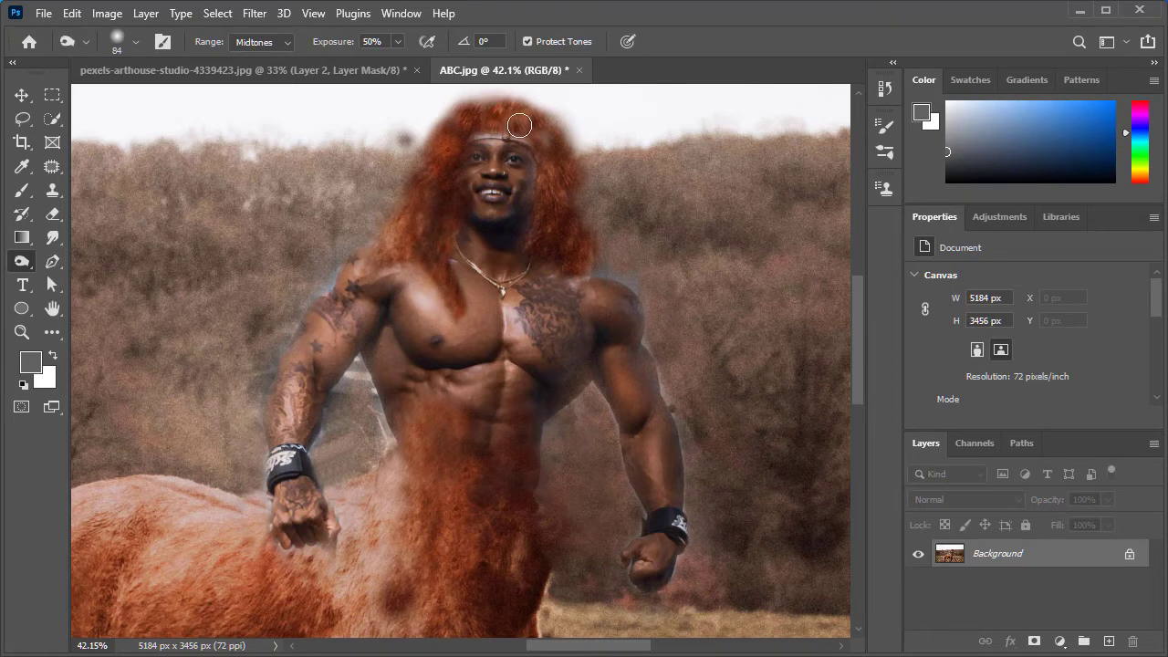
drag(541, 153, 542, 125)
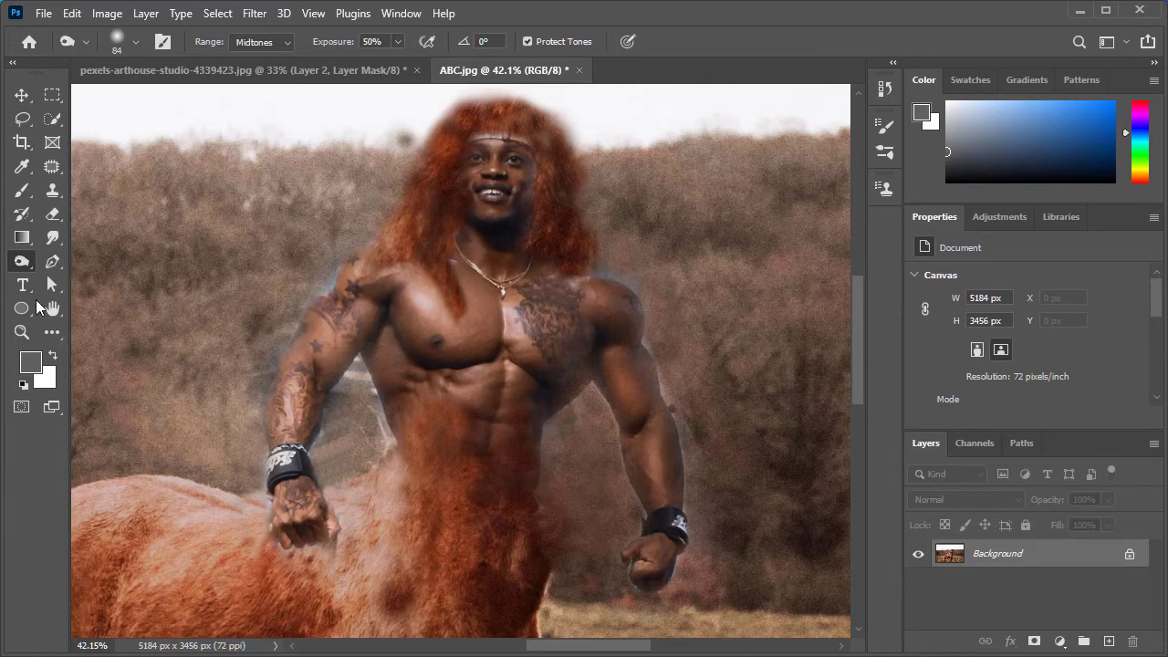
right_click(22, 261)
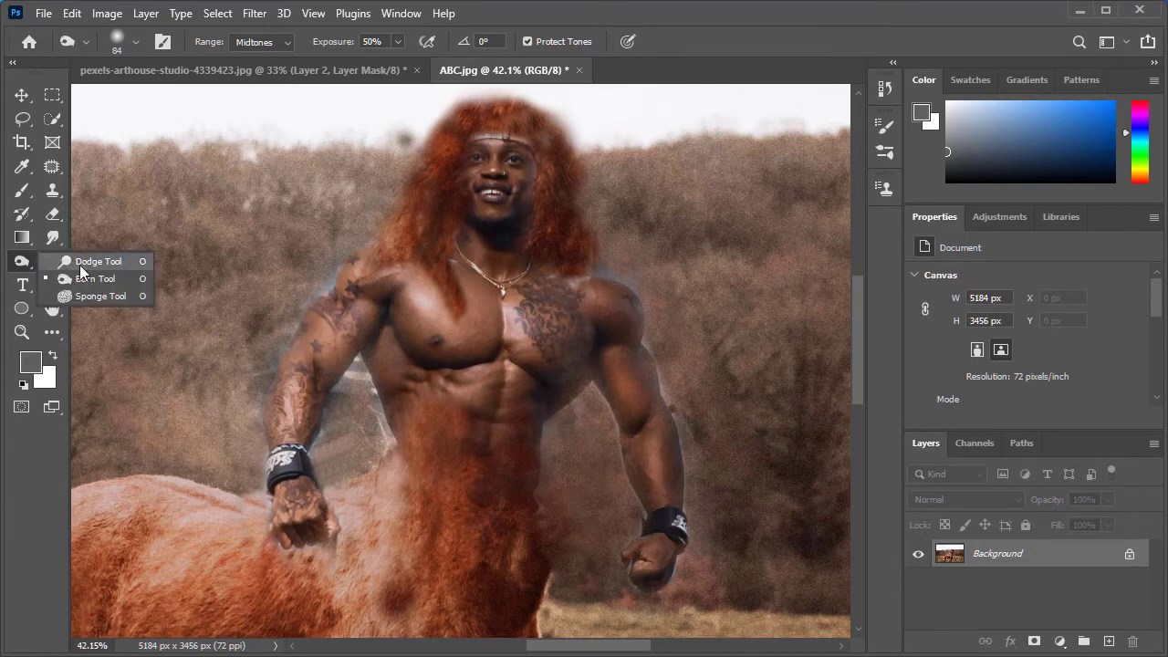
- Switch to the Dodge Tool and zoom in and out over the figure
click(84, 263)
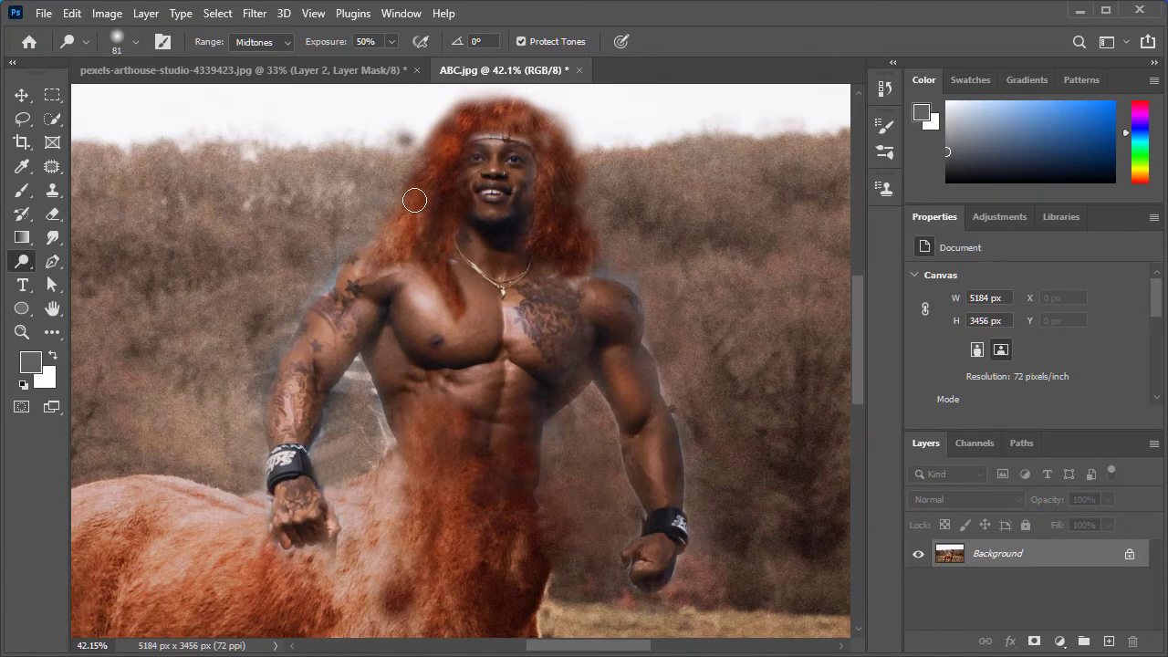
scroll(485, 426, up, 2)
scroll(484, 425, down, 2)
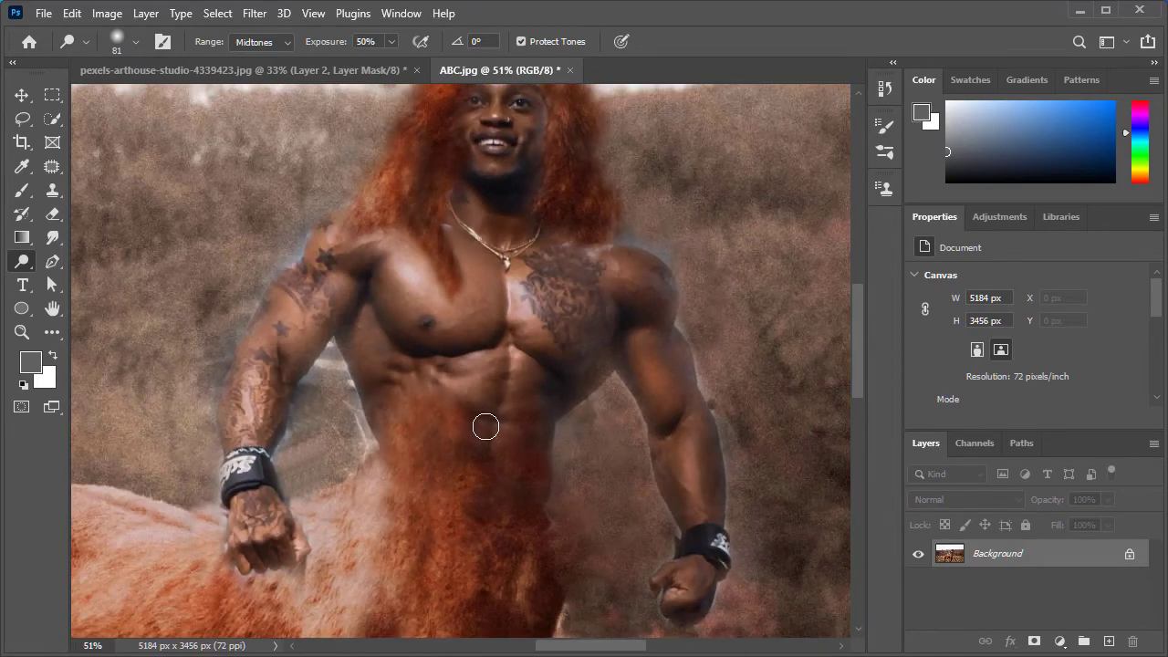
scroll(484, 425, down, 3)
scroll(485, 426, up, 1)
scroll(484, 433, up, 1)
scroll(499, 501, up, 2)
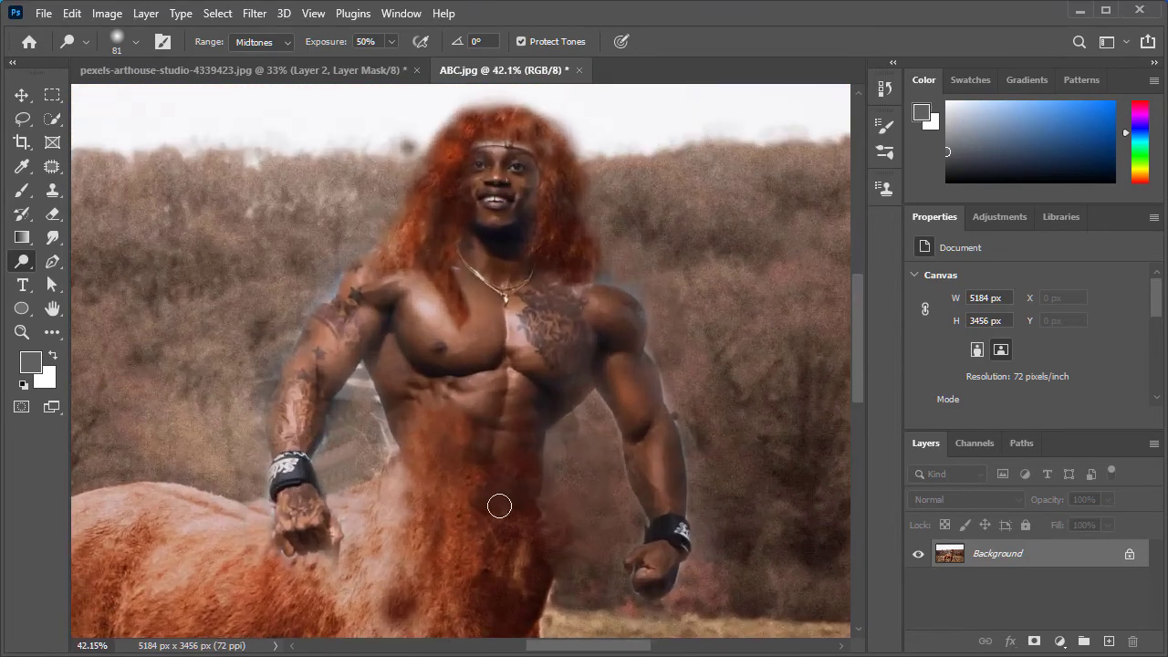
scroll(546, 352, up, 1)
scroll(546, 352, down, 1)
scroll(547, 365, down, 4)
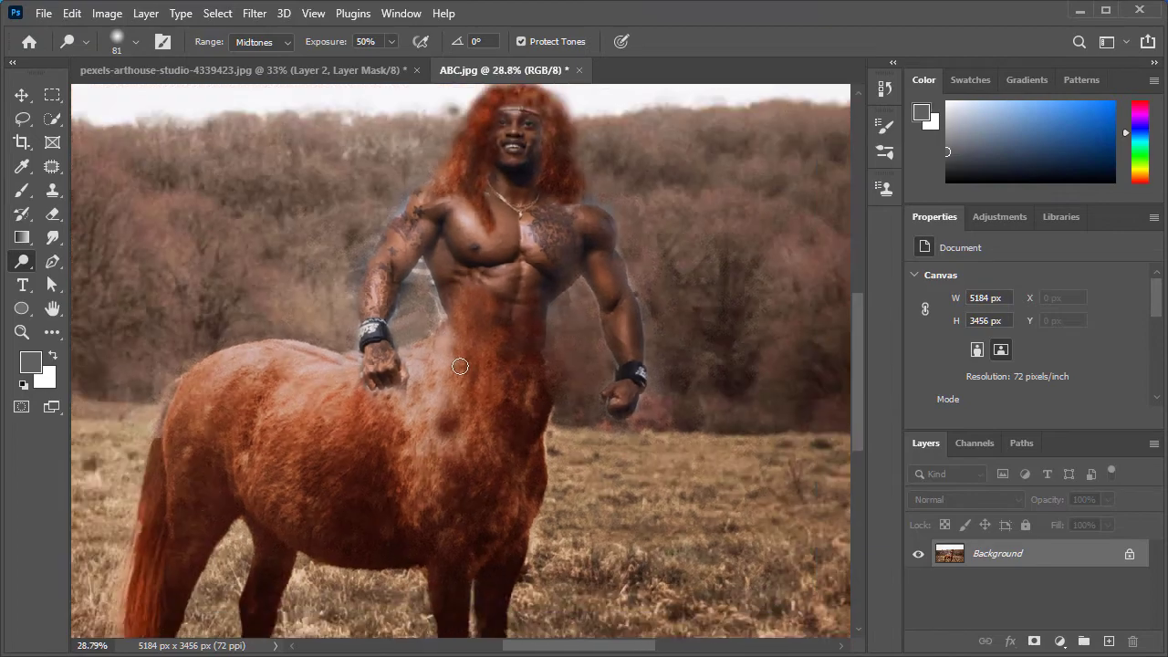
scroll(520, 407, down, 1)
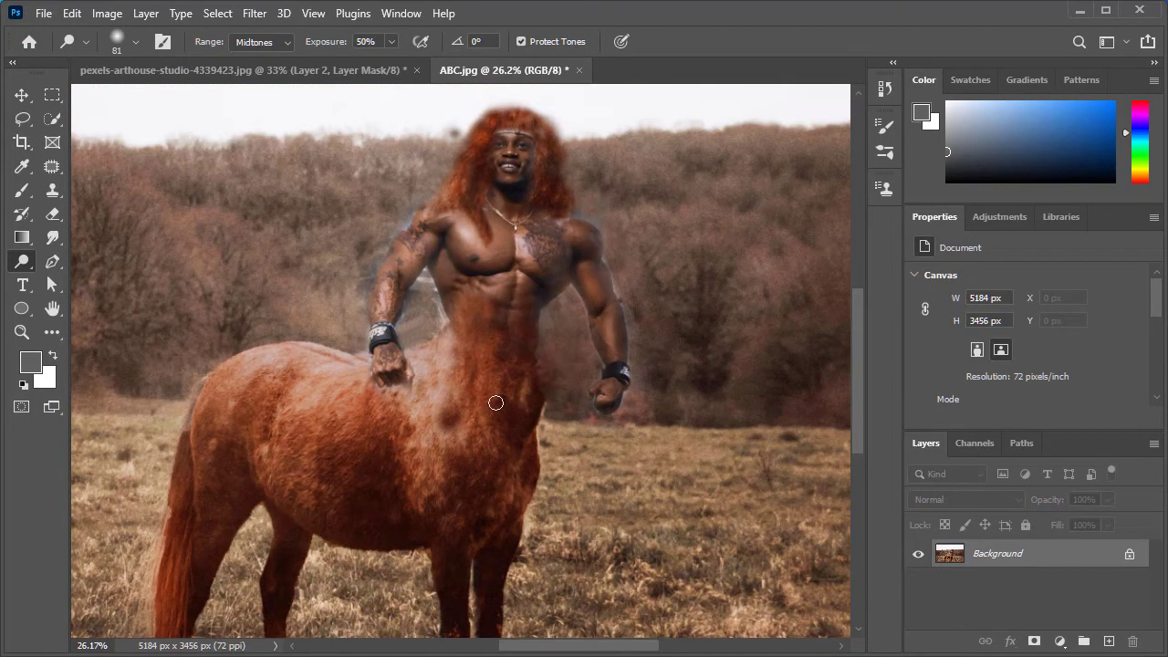
scroll(496, 403, up, 5)
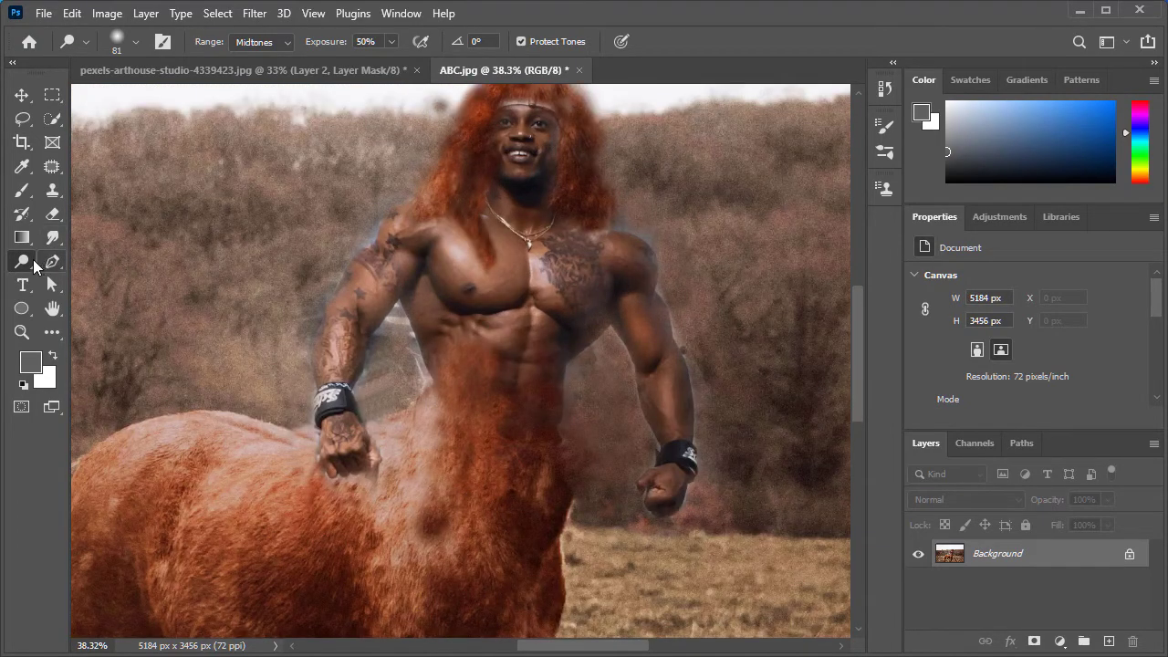
- Keep the Dodge Tool active and set its brush to 154 over the abdomen
right_click(31, 263)
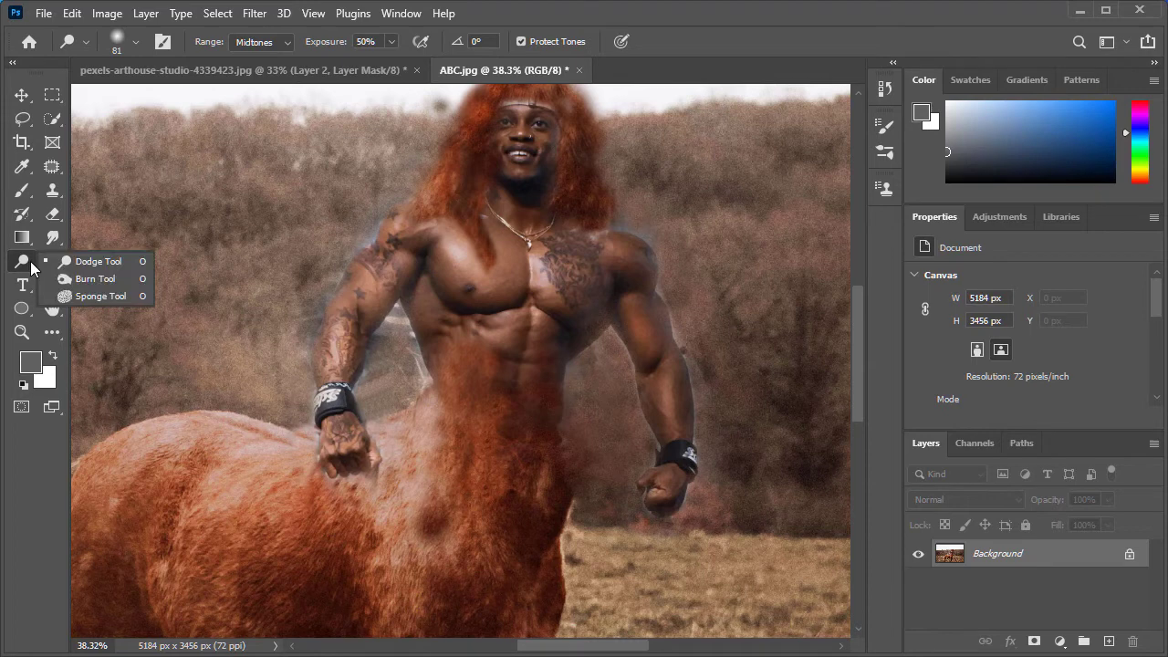
click(98, 261)
drag(566, 223, 576, 236)
scroll(512, 227, up, 3)
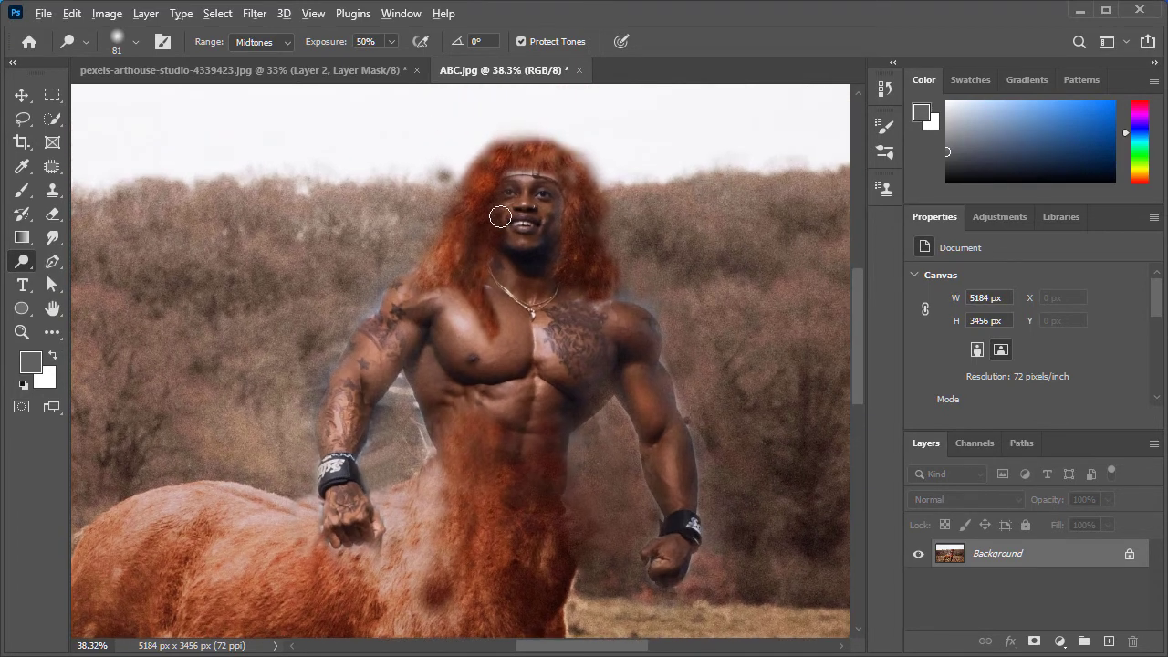
mouse_move(500, 216)
mouse_down()
mouse_move(517, 209)
mouse_move(513, 248)
mouse_move(520, 229)
mouse_move(500, 294)
mouse_move(493, 447)
mouse_up()
scroll(475, 469, up, 1)
scroll(474, 469, up, 1)
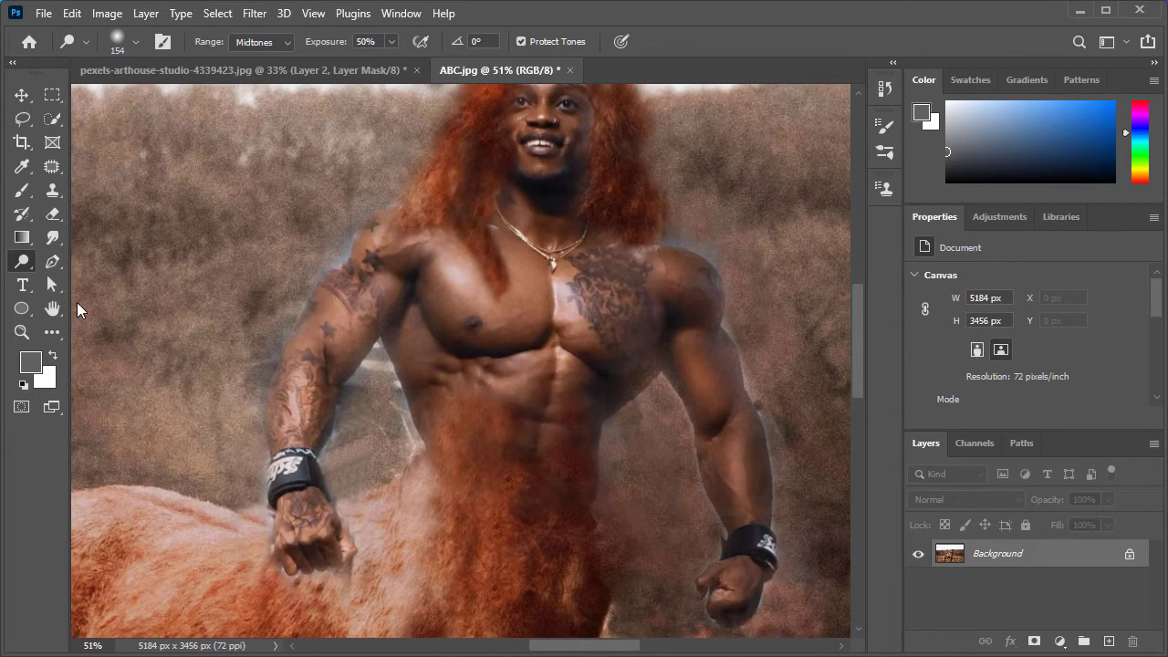
- Fill the light gap between the arm and torso with the Clone Stamp
right_click(28, 264)
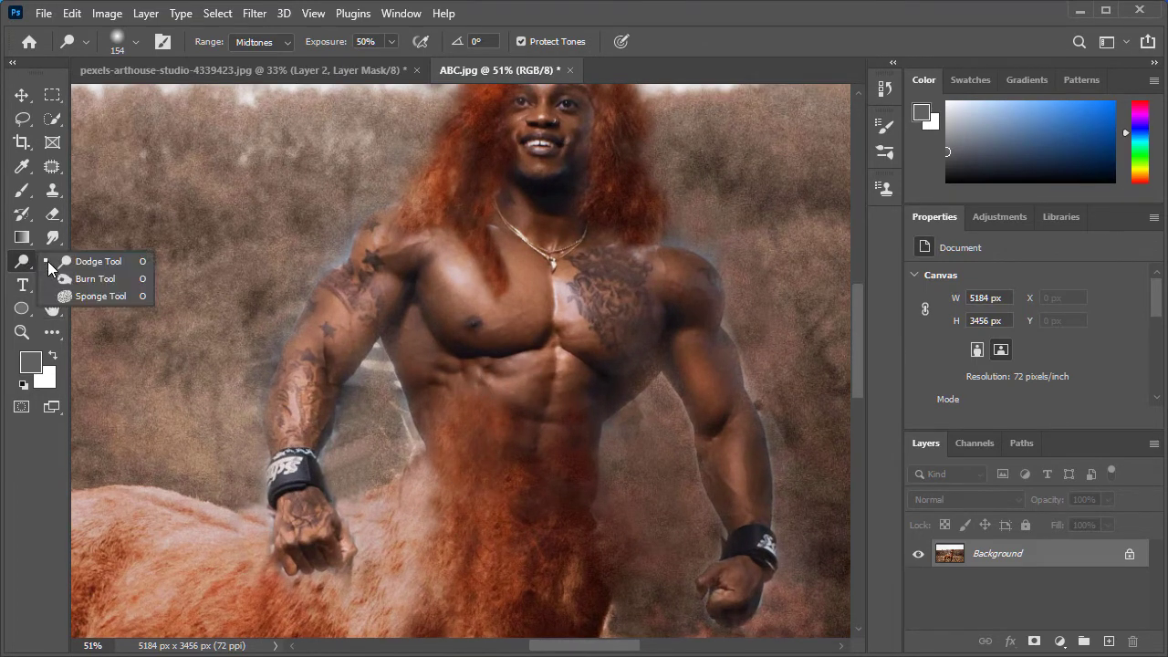
click(91, 278)
scroll(590, 459, down, 3)
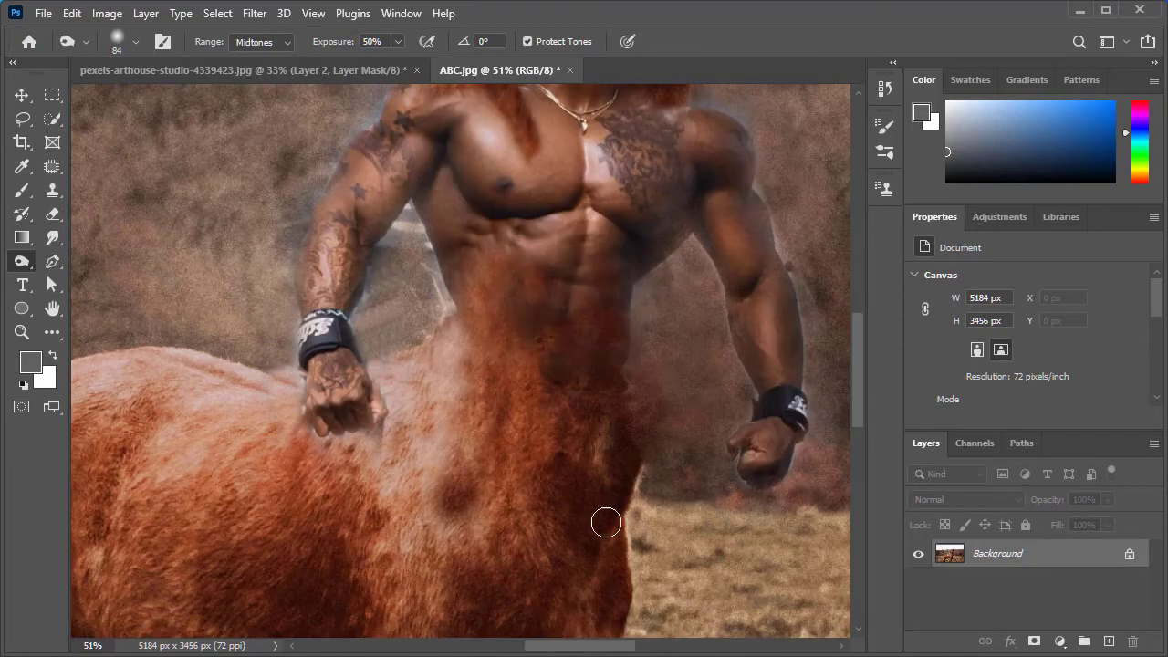
scroll(605, 521, down, 2)
scroll(552, 370, down, 1)
key(s)
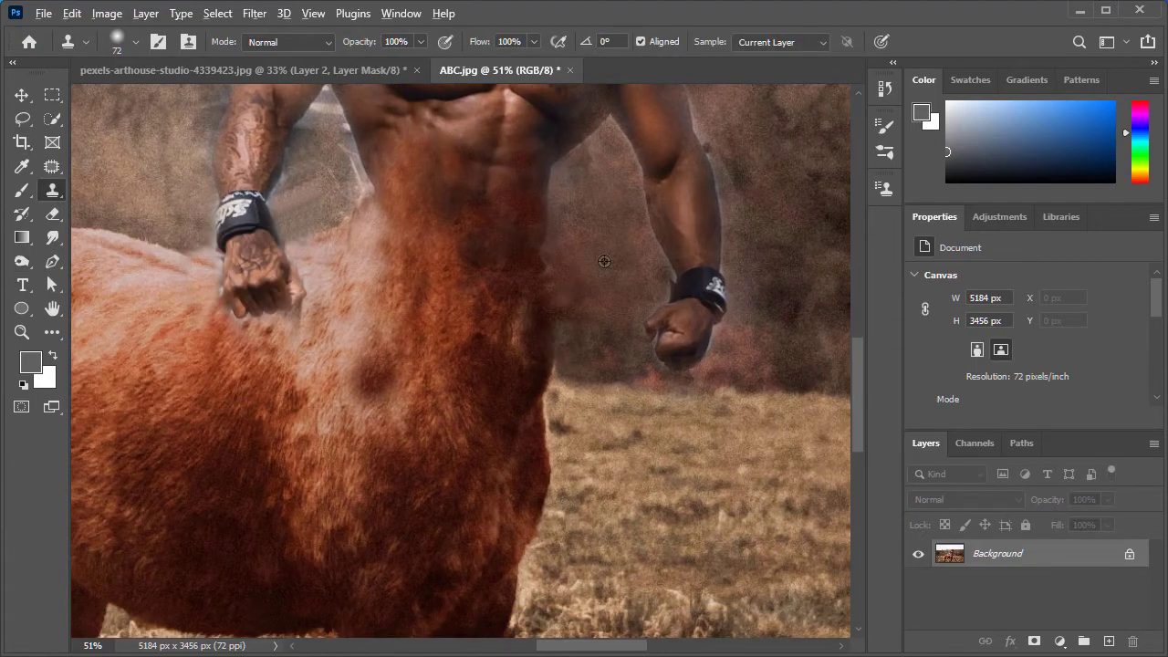
scroll(588, 379, down, 2)
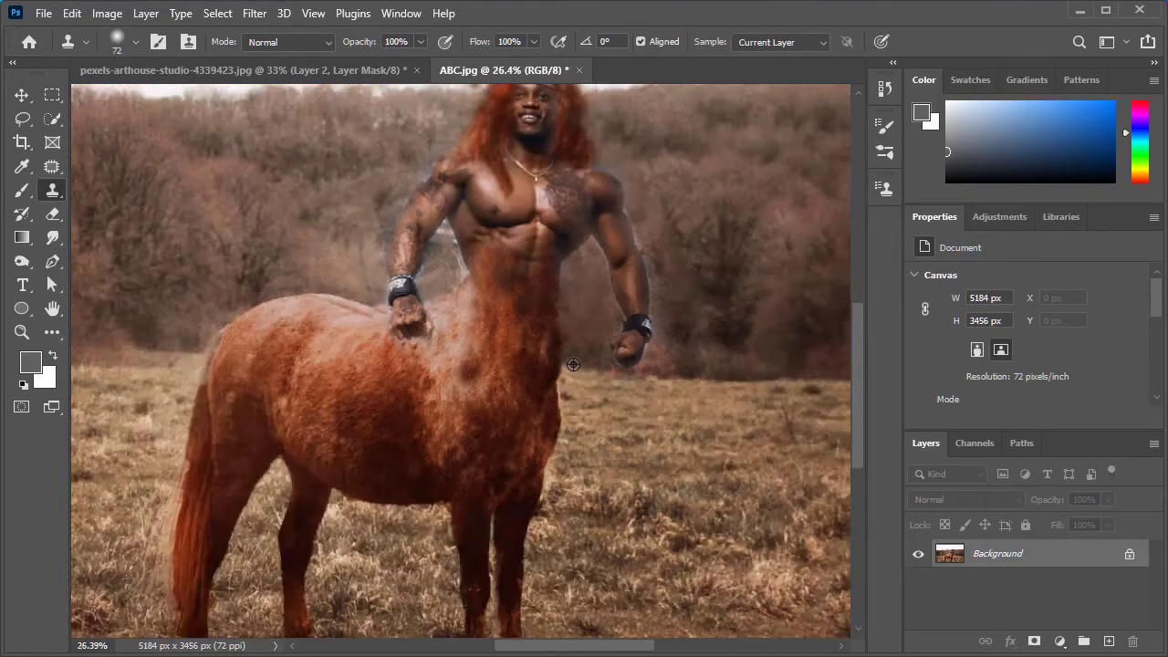
scroll(429, 301, up, 3)
mouse_move(394, 318)
mouse_down()
mouse_move(423, 203)
mouse_move(447, 270)
mouse_move(377, 253)
mouse_up()
- Restore a crisp hairline and background above the head with the History Brush
key(ctrl+Tab)
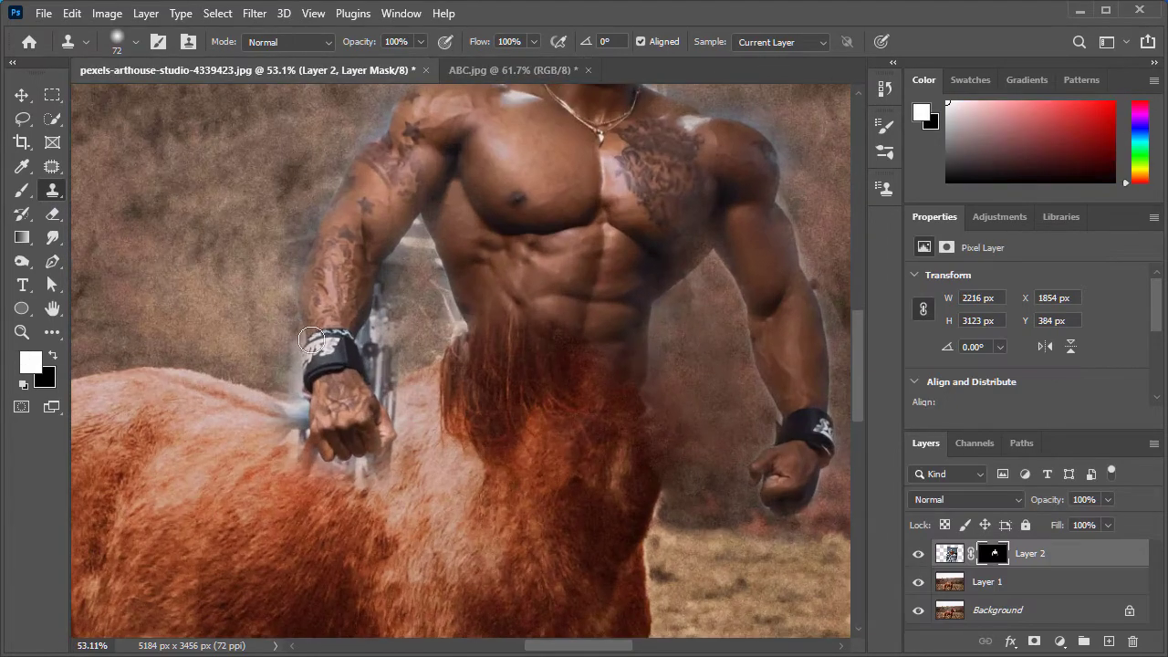
key(ctrl+Tab)
scroll(422, 182, down, 3)
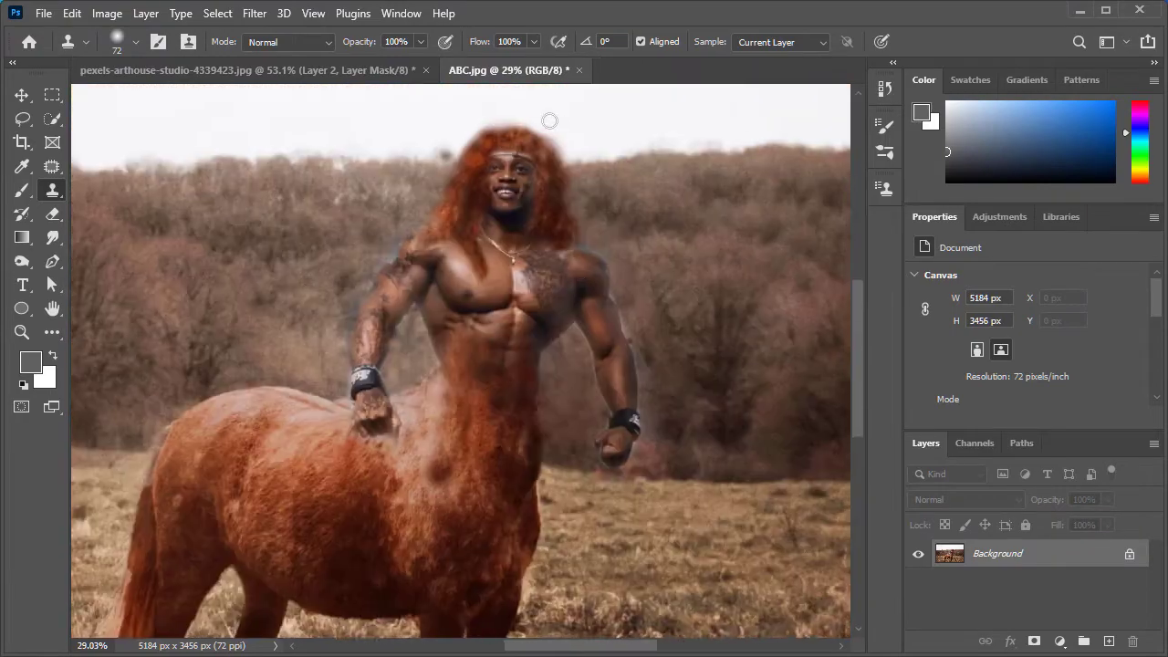
scroll(548, 118, up, 2)
key(y)
mouse_move(507, 116)
mouse_down()
mouse_move(447, 125)
mouse_move(537, 133)
mouse_move(464, 130)
mouse_move(536, 140)
mouse_move(582, 219)
mouse_move(516, 137)
mouse_move(392, 138)
mouse_up()
- Clone fur texture over the lower abdomen with a 98 px Clone Stamp brush
key(s)
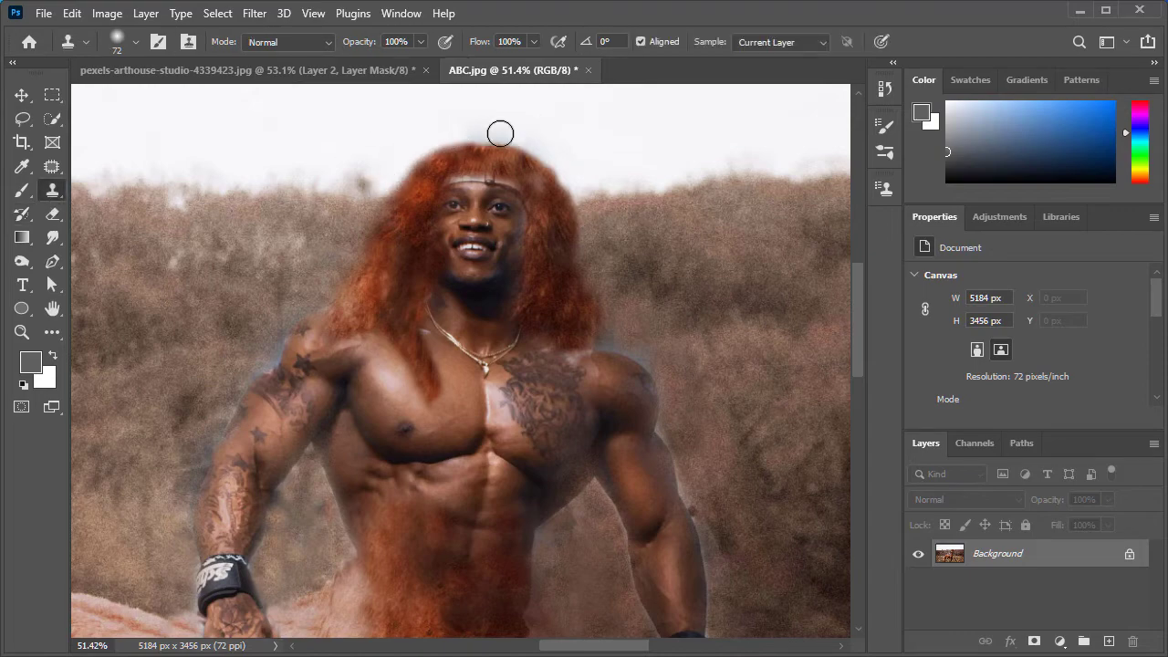
scroll(602, 207, down, 3)
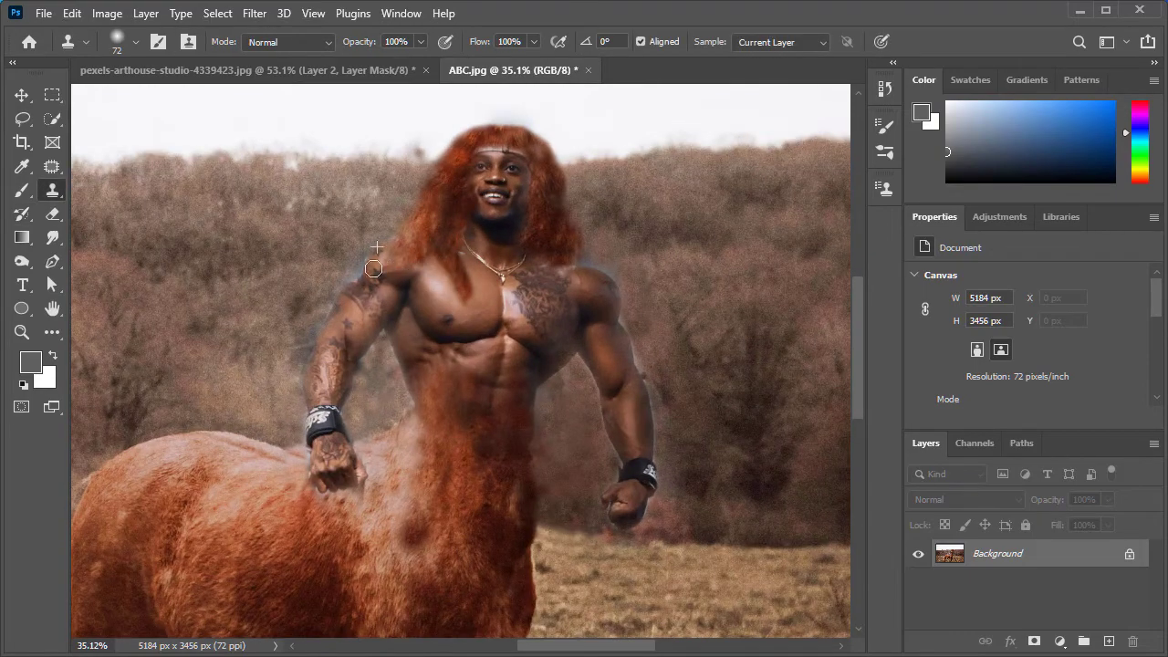
scroll(406, 260, up, 5)
scroll(438, 182, down, 2)
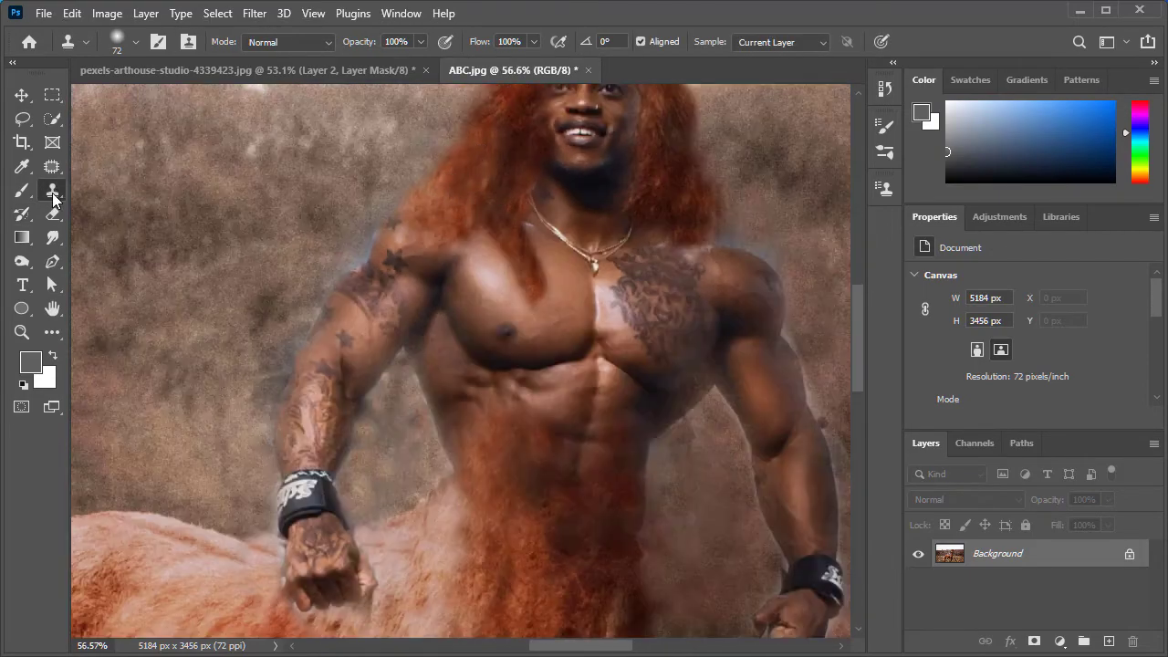
scroll(407, 209, up, 1)
scroll(536, 226, up, 2)
scroll(520, 187, down, 3)
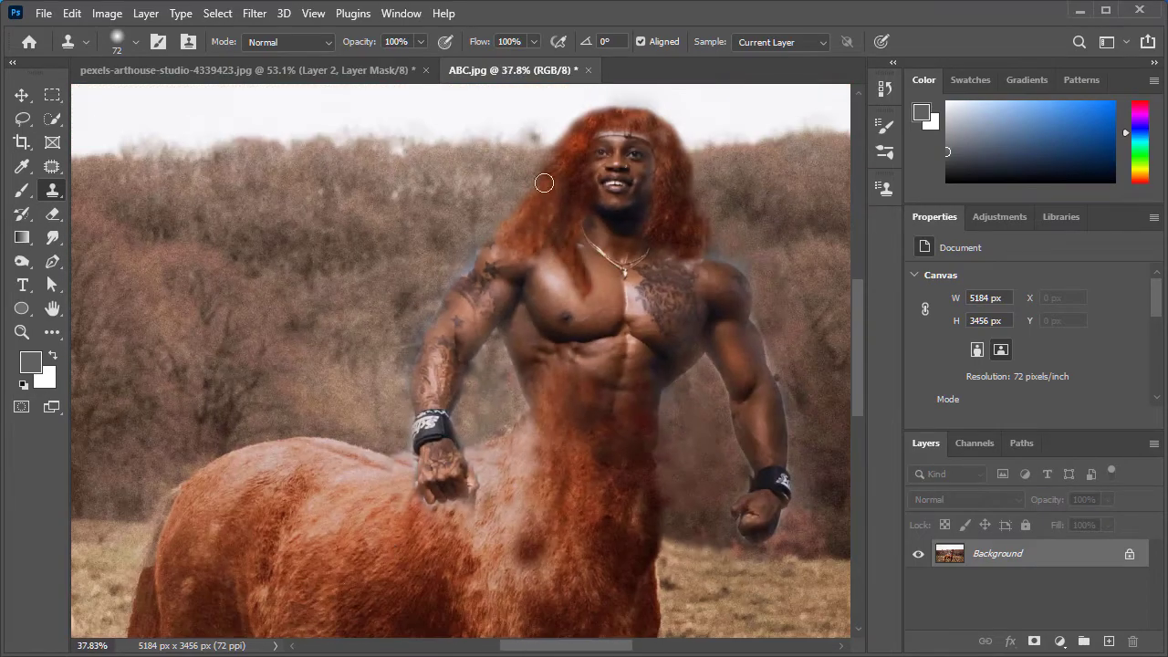
scroll(536, 548, up, 2)
key(bracketright)
key(bracketright)
key(bracketright)
mouse_move(537, 310)
mouse_down()
mouse_move(506, 285)
mouse_move(516, 312)
mouse_up()
click(511, 362)
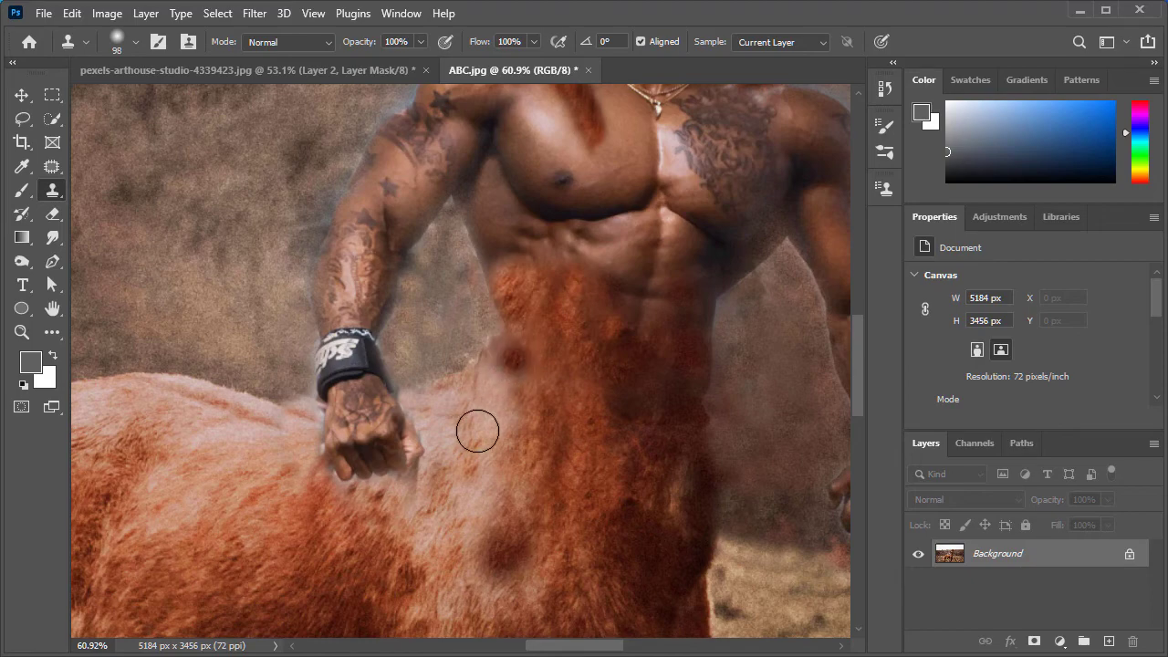
- Zoom and pan so the whole centaur is in view
scroll(477, 430, down, 3)
scroll(477, 431, down, 3)
scroll(478, 430, up, 1)
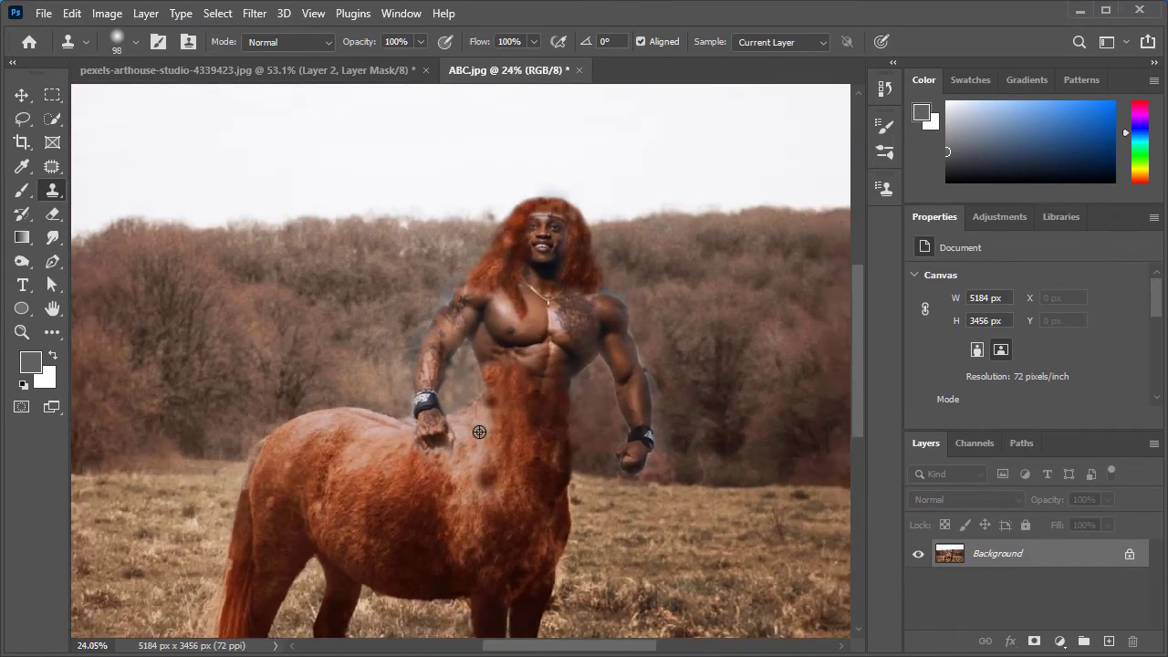
scroll(503, 442, up, 1)
drag(687, 490, 671, 413)
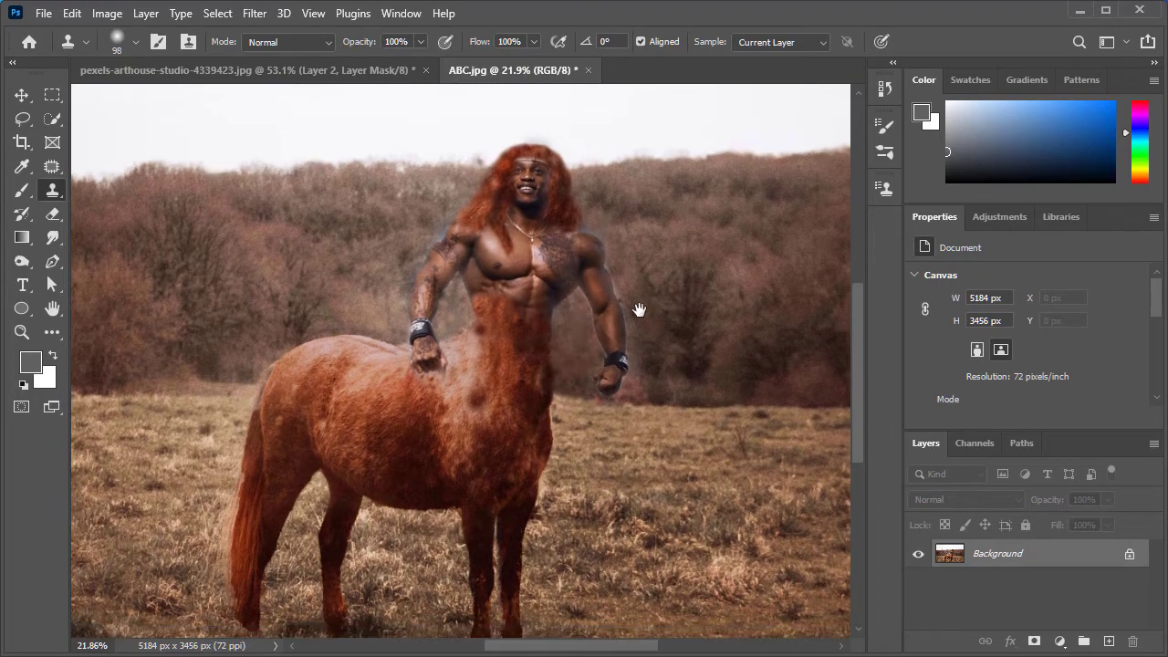
scroll(569, 316, up, 1)
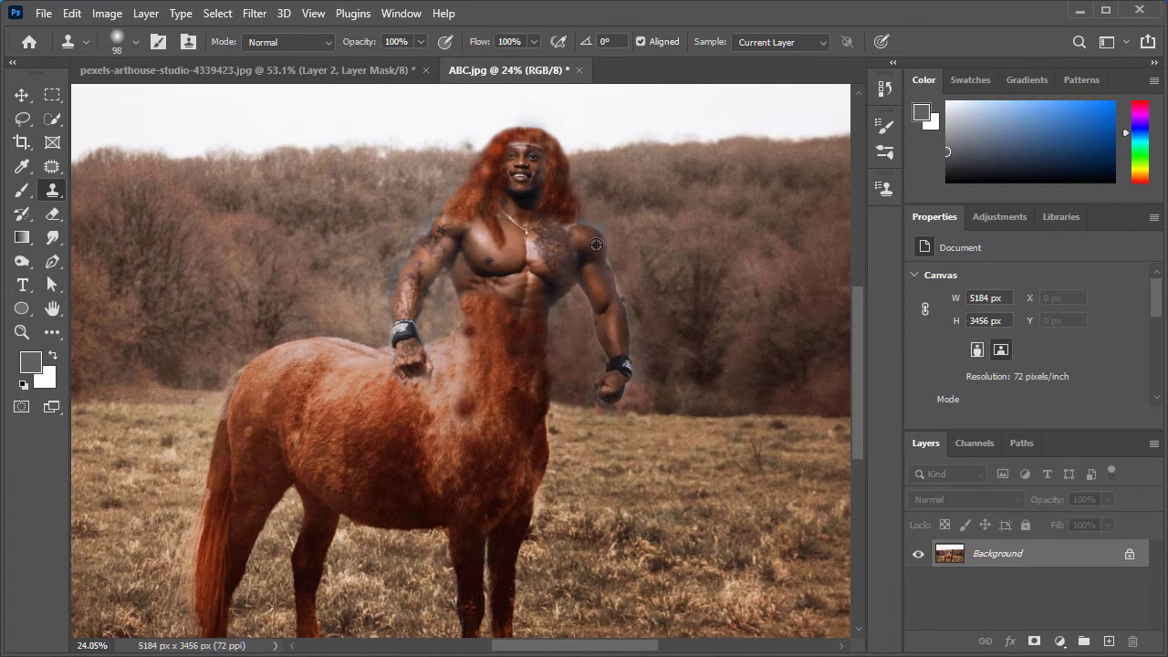
- Apply Brightness/Contrast with Brightness about 23 and Contrast -10
click(111, 19)
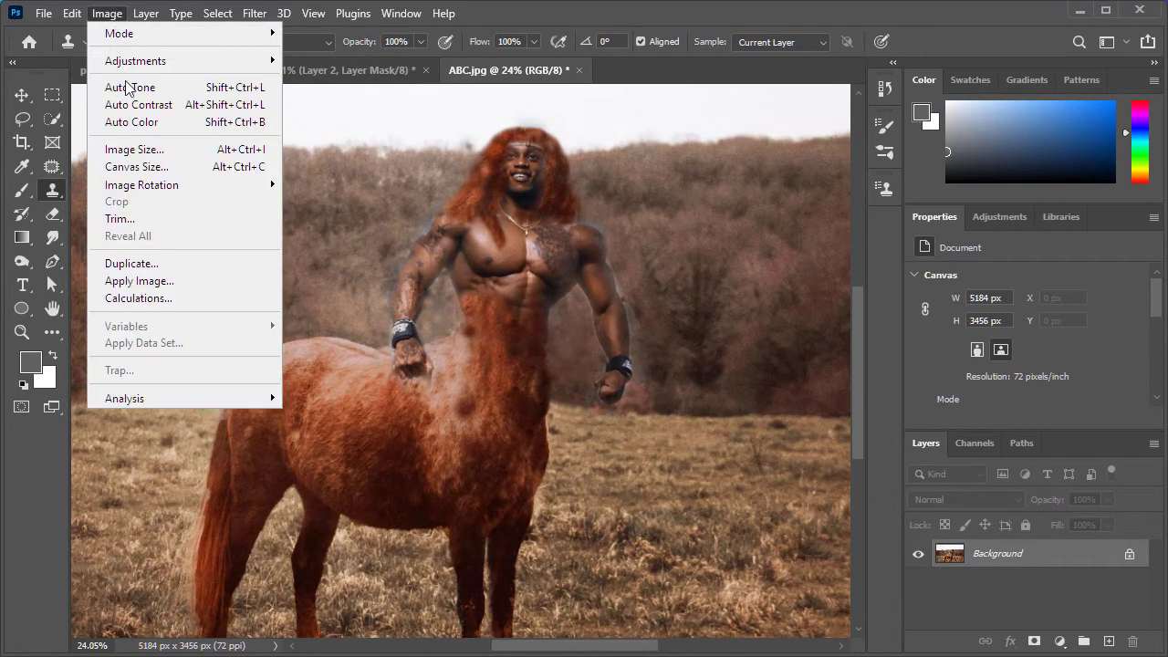
mouse_move(135, 60)
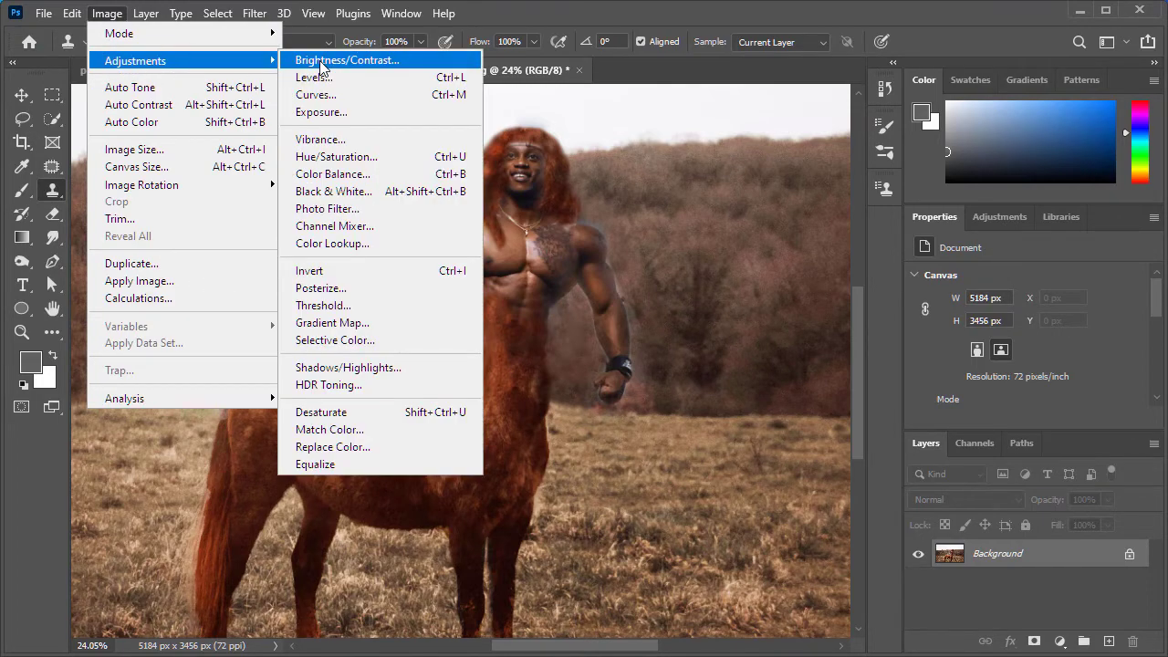
click(321, 61)
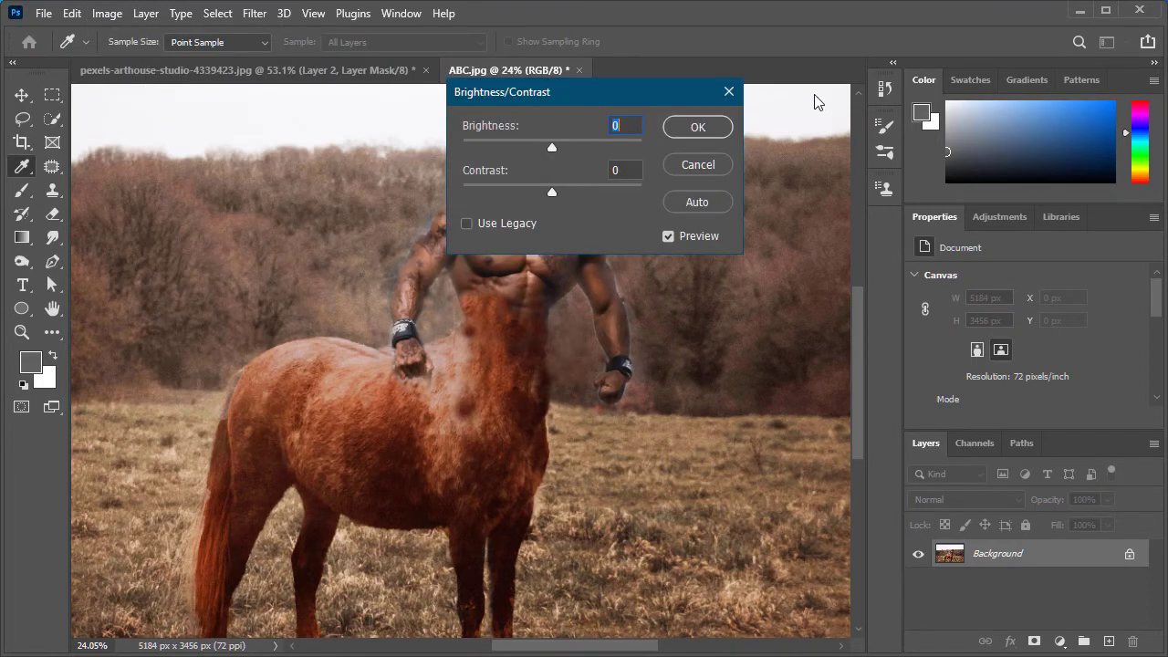
drag(671, 103, 918, 101)
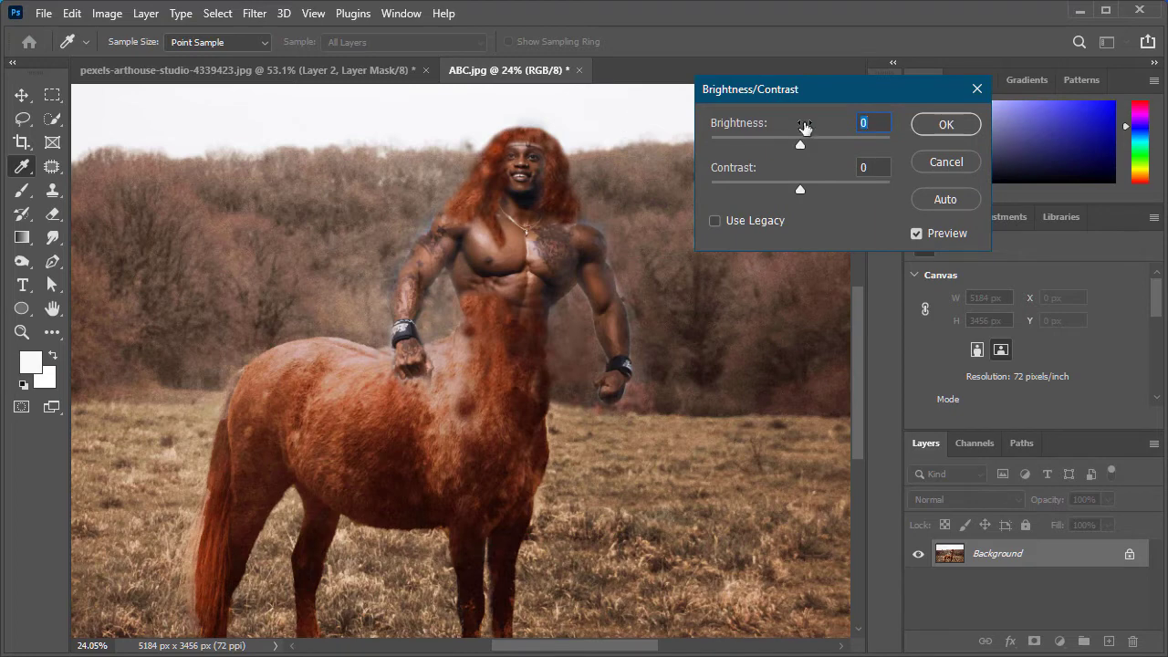
drag(801, 146, 810, 146)
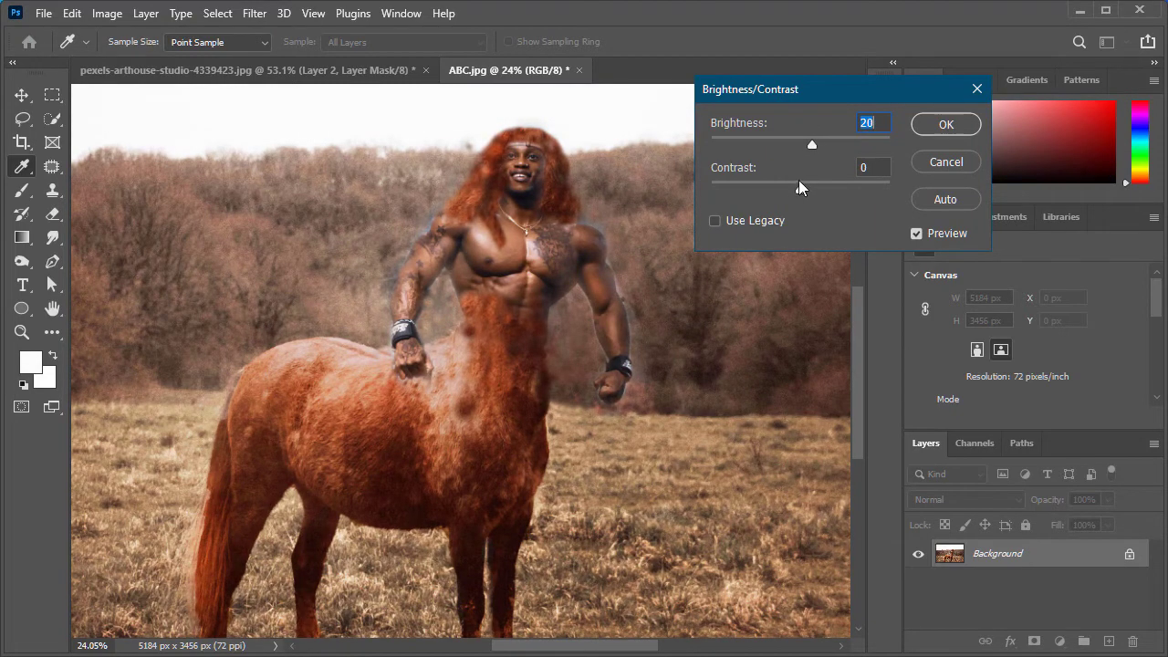
mouse_move(796, 188)
mouse_down()
mouse_move(783, 189)
mouse_move(808, 195)
mouse_up()
click(955, 124)
key(s)
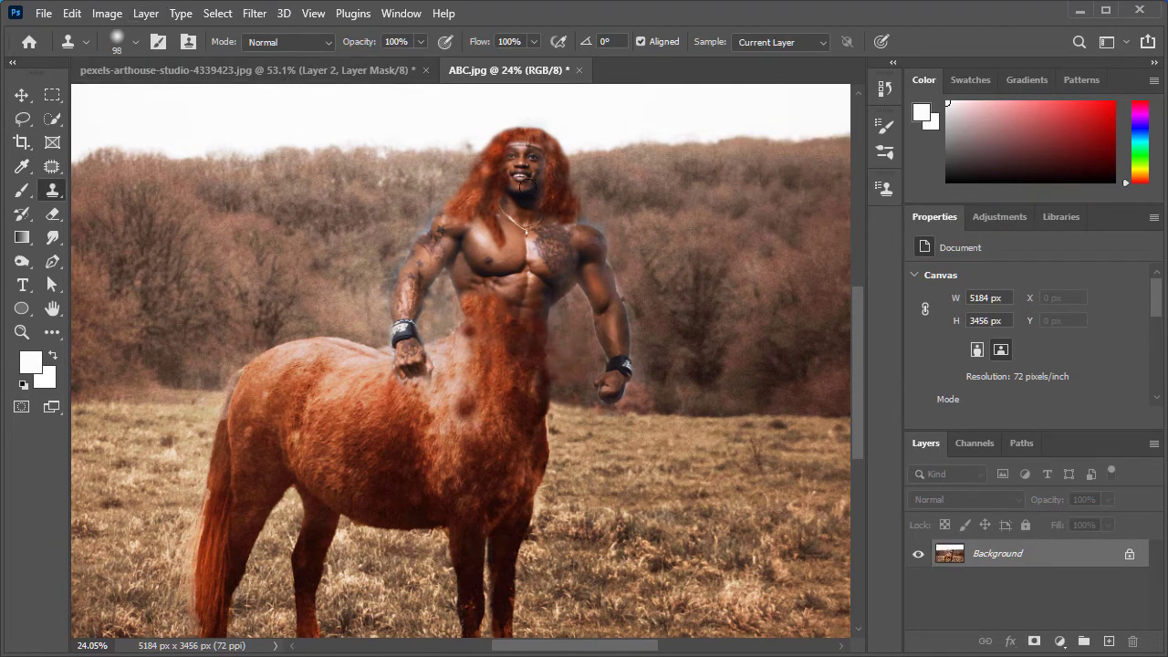
click(104, 14)
mouse_move(135, 60)
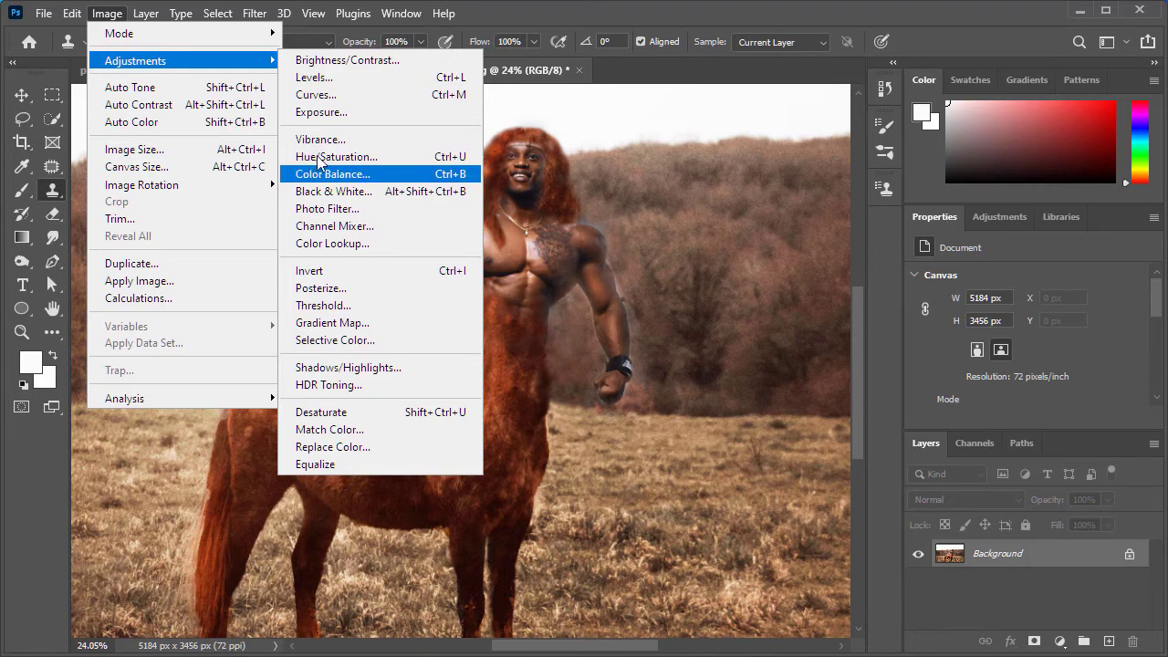
click(741, 15)
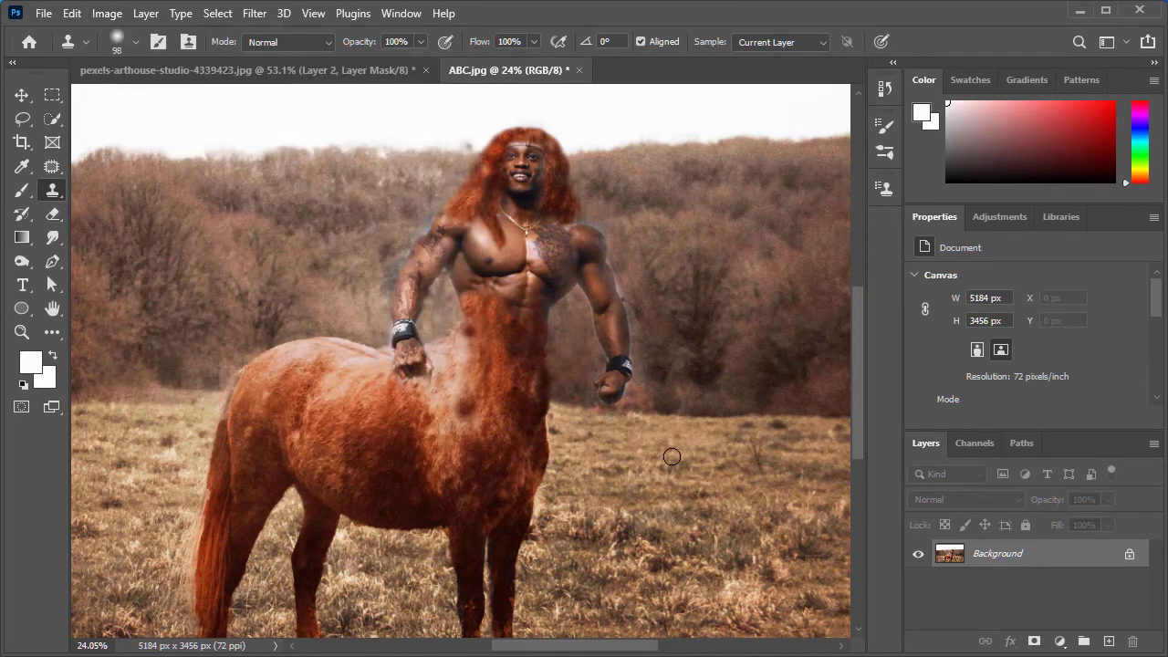
scroll(663, 422, down, 1)
scroll(657, 365, down, 4)
alt+scroll(608, 334, down, 2)
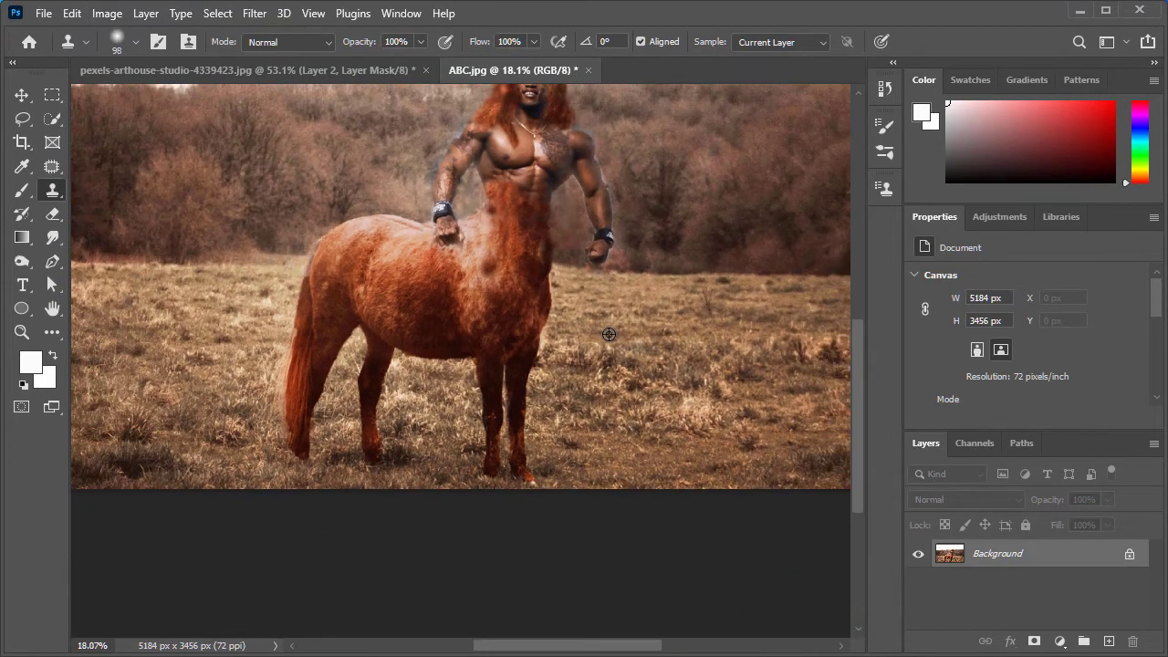
scroll(702, 365, up, 1)
scroll(694, 399, up, 1)
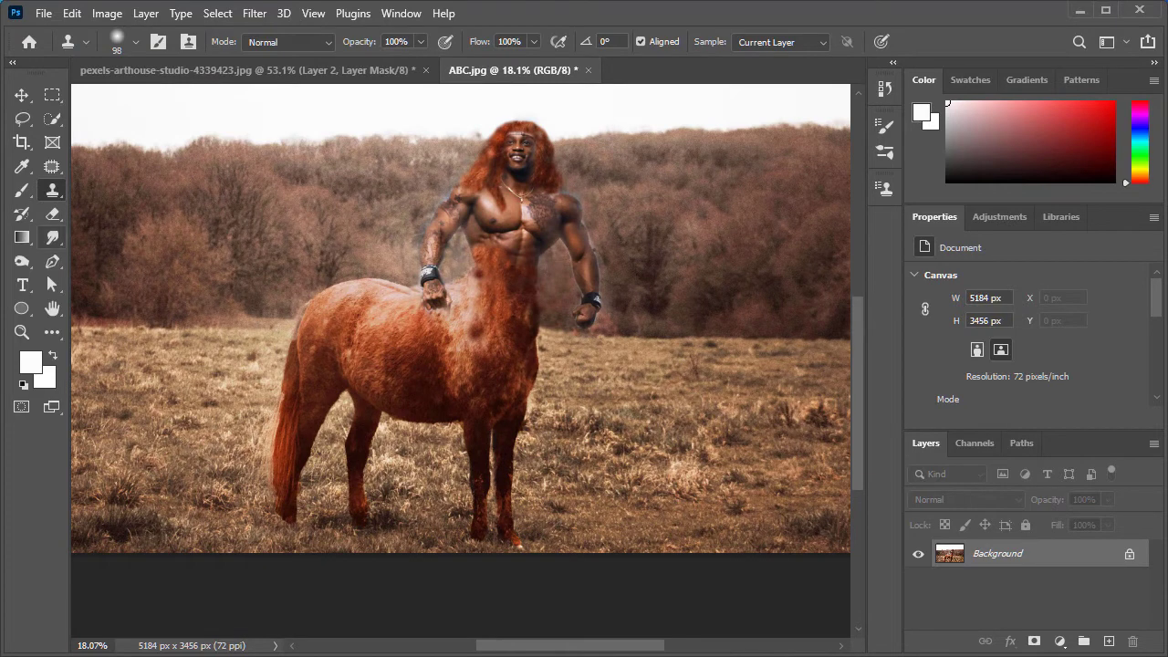
- Quick-select the grass right of, between and left of the centaur up to the tree line at brush size 130
click(51, 126)
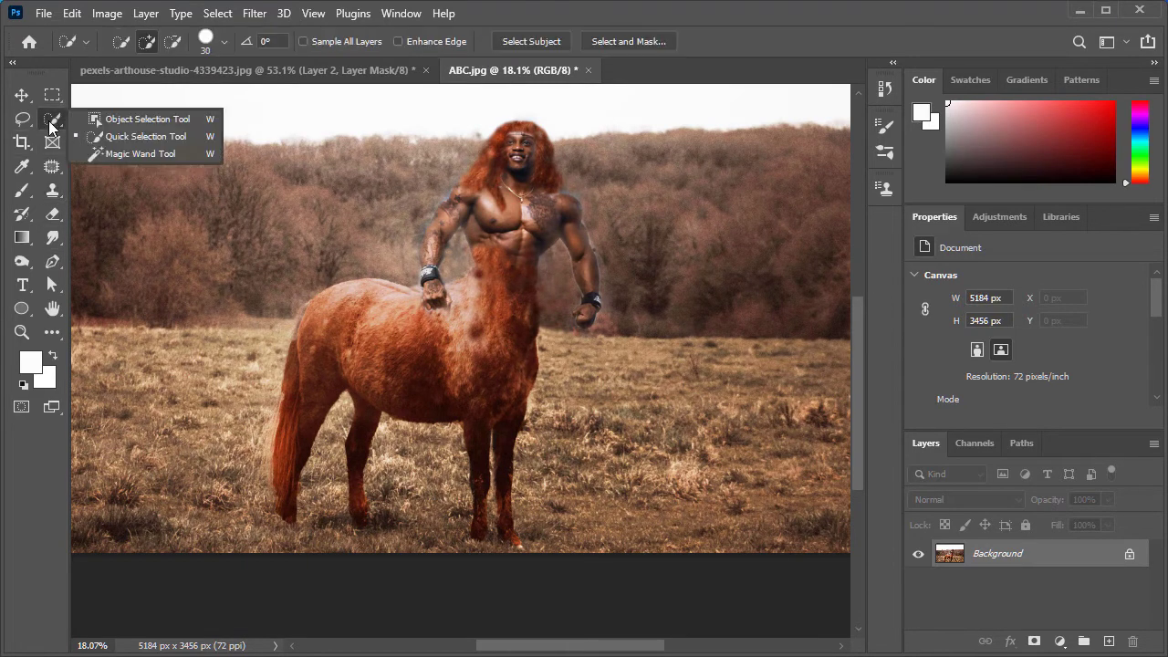
click(133, 136)
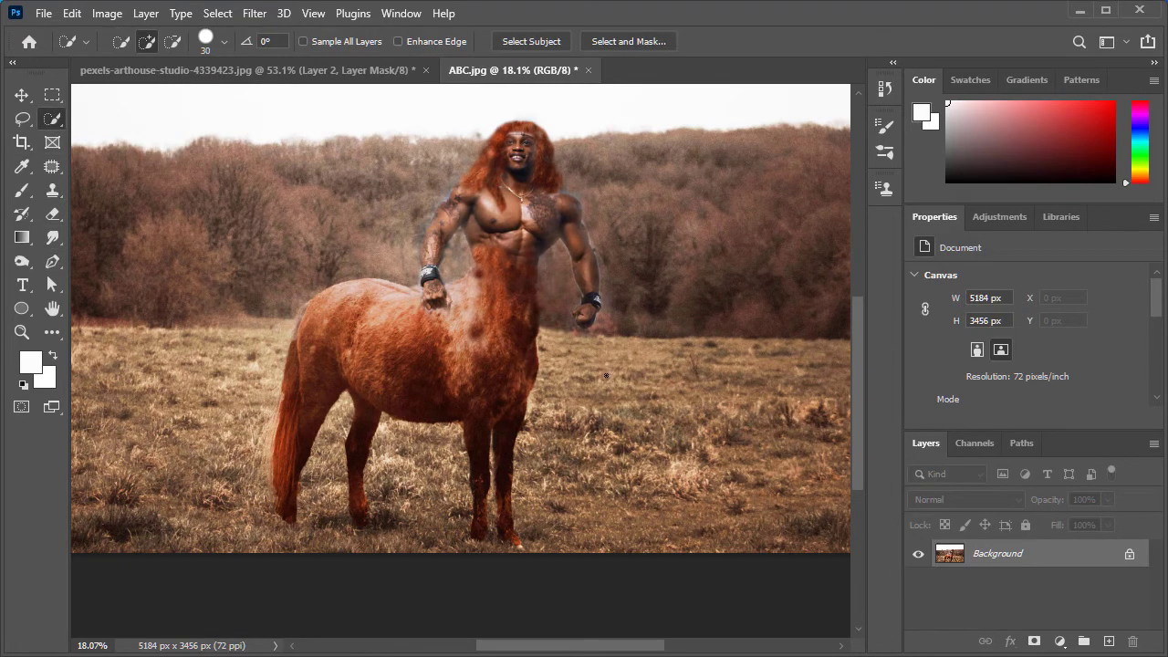
drag(607, 396, 626, 407)
drag(615, 374, 611, 518)
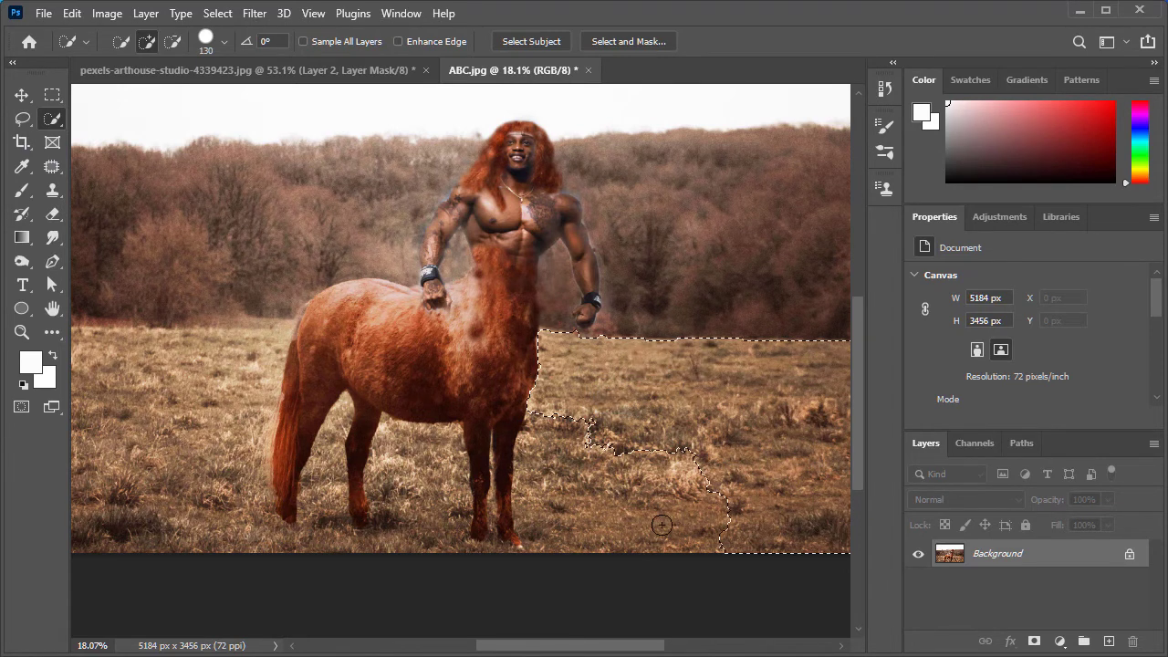
mouse_move(425, 500)
mouse_down()
mouse_move(365, 537)
mouse_move(404, 459)
mouse_up()
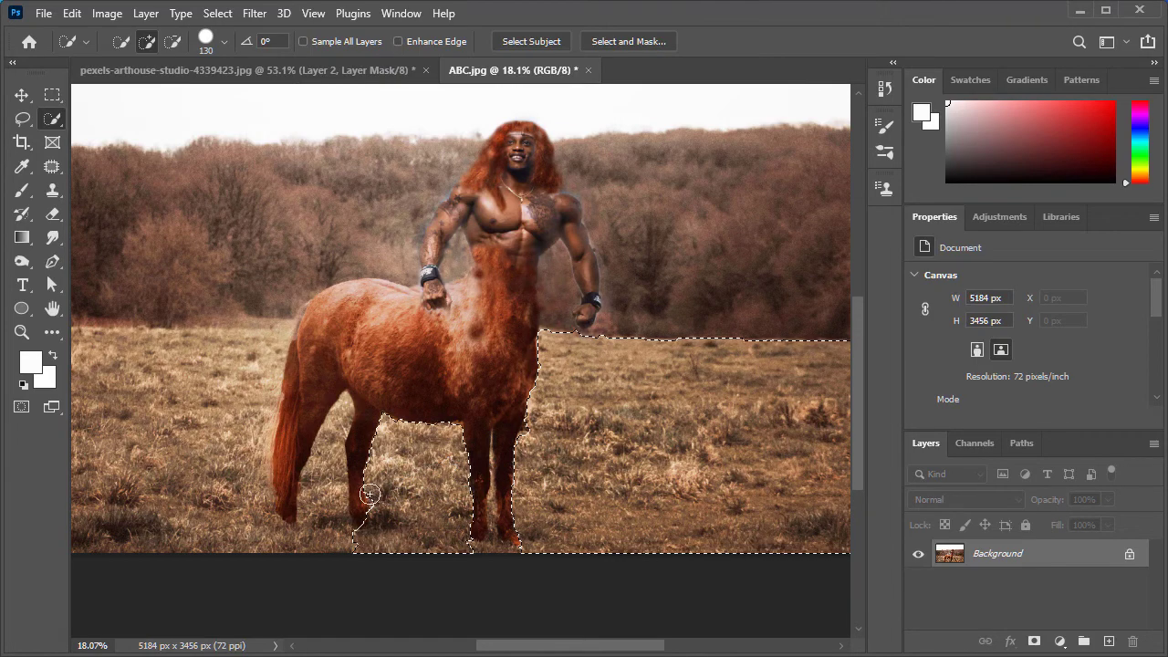
drag(326, 471, 319, 502)
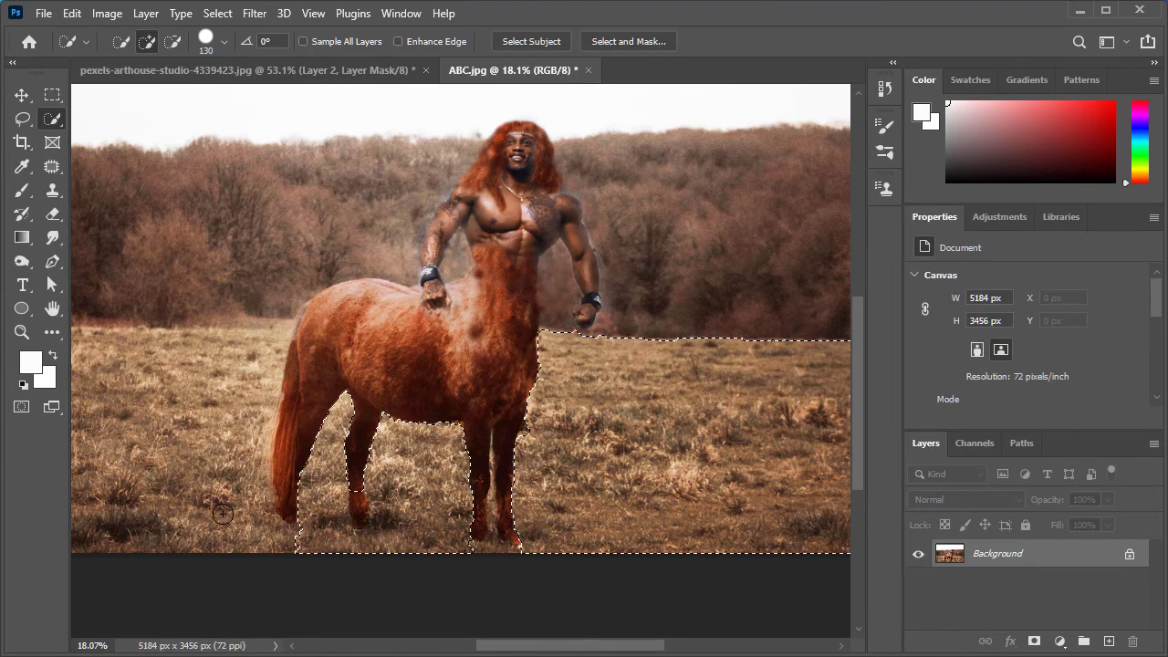
mouse_move(222, 513)
mouse_down()
mouse_move(87, 465)
mouse_move(78, 410)
mouse_up()
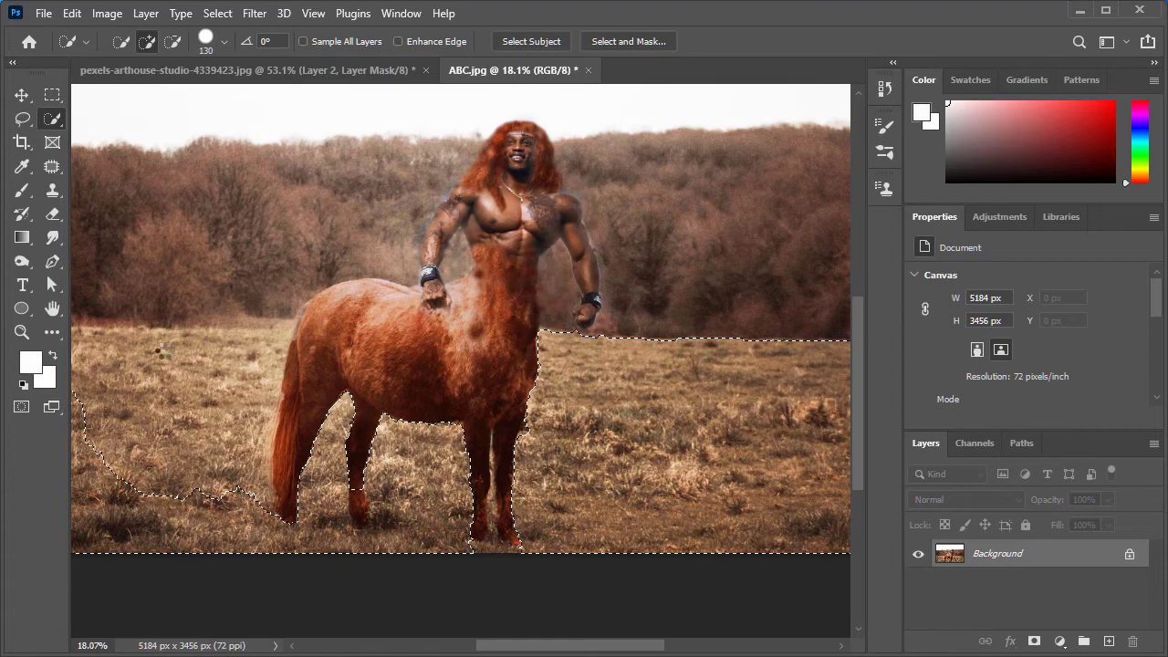
click(201, 393)
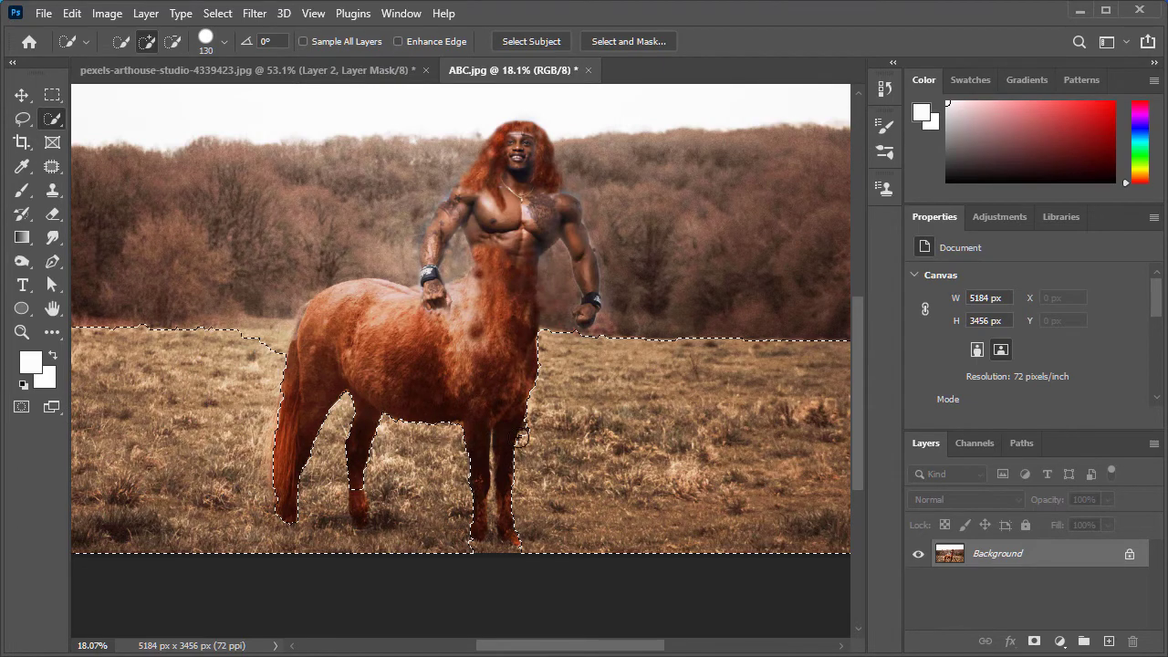
- Apply Hue/Saturation to the selected grass with Hue +6 and Saturation -5
click(103, 13)
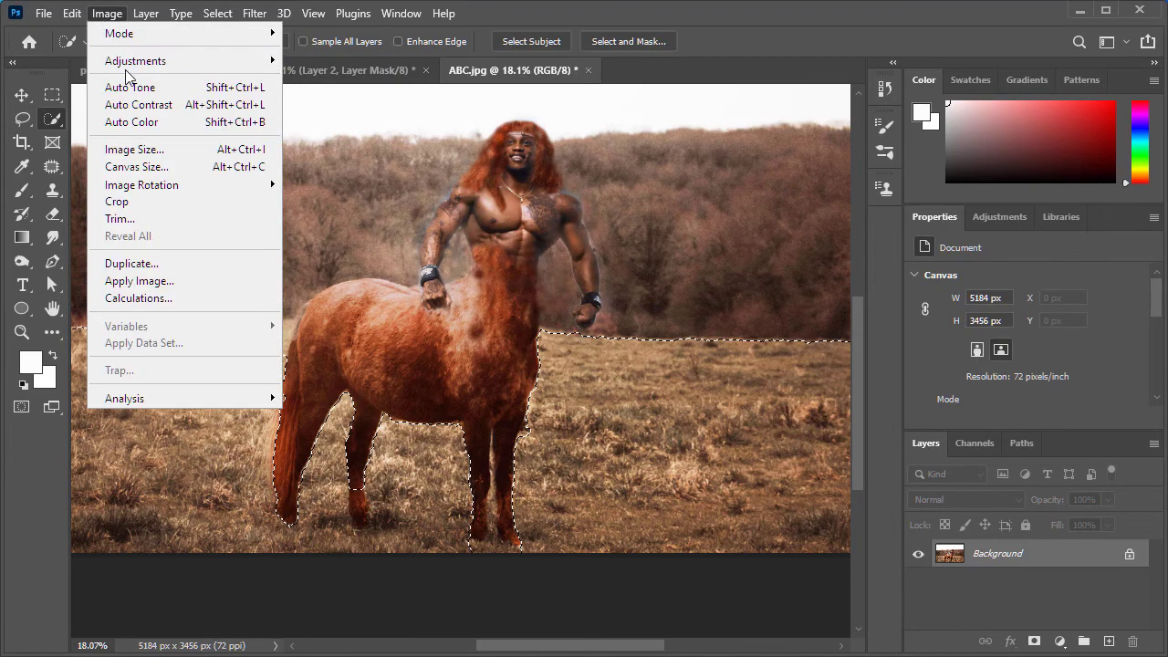
mouse_move(135, 60)
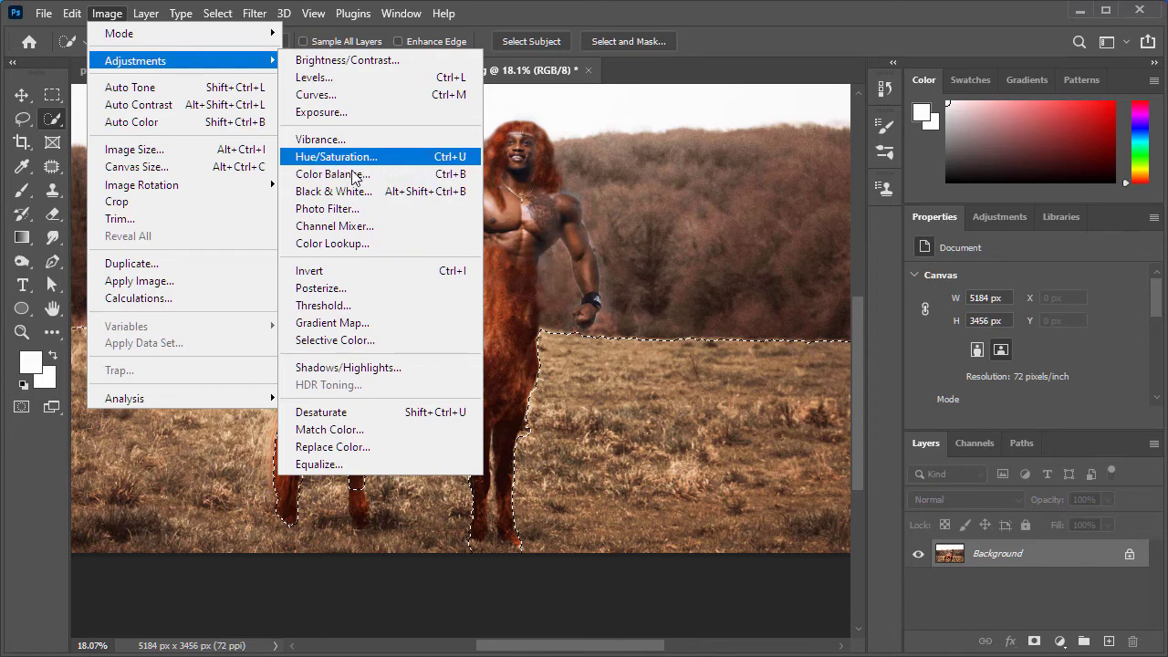
click(351, 155)
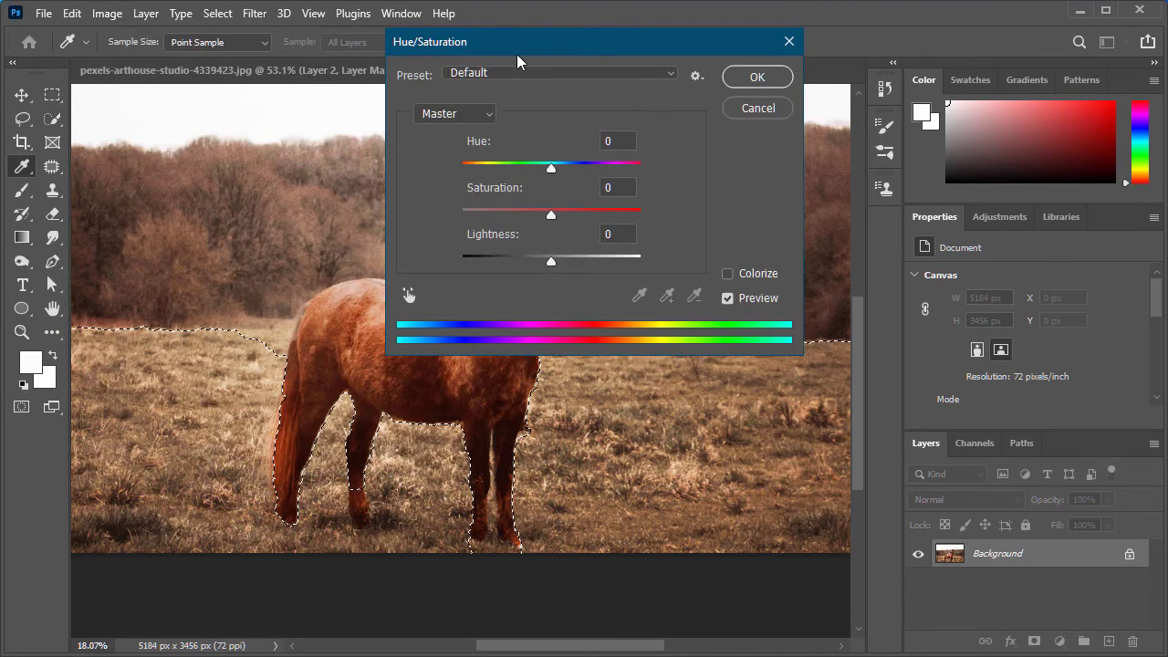
drag(520, 43, 918, 72)
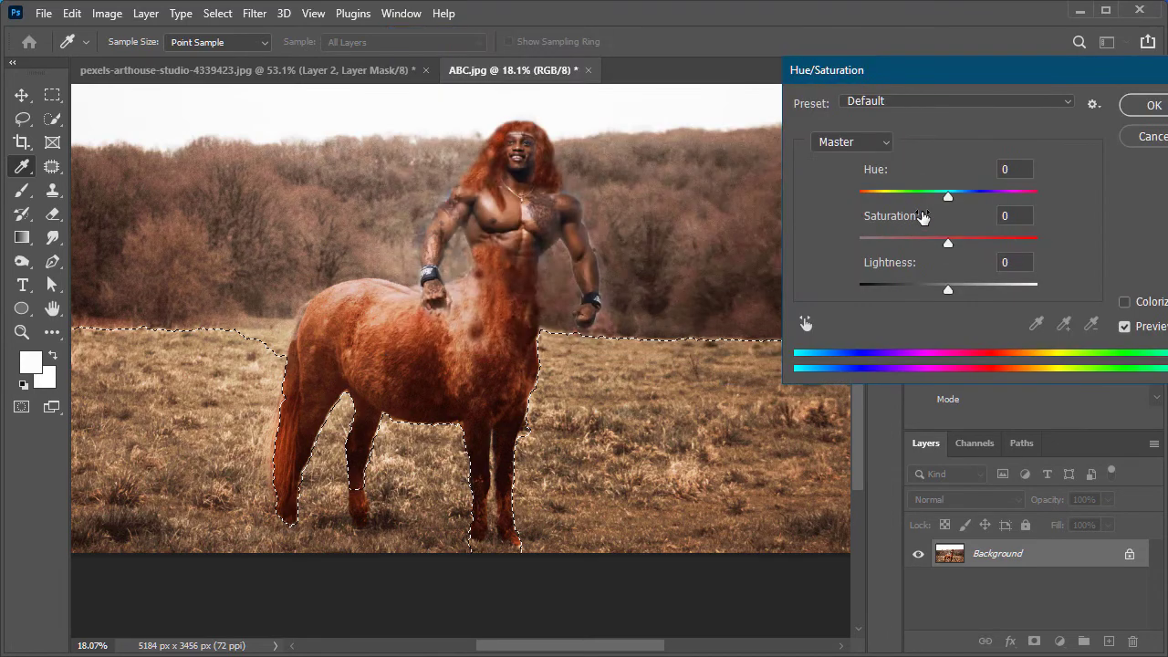
drag(948, 196, 961, 201)
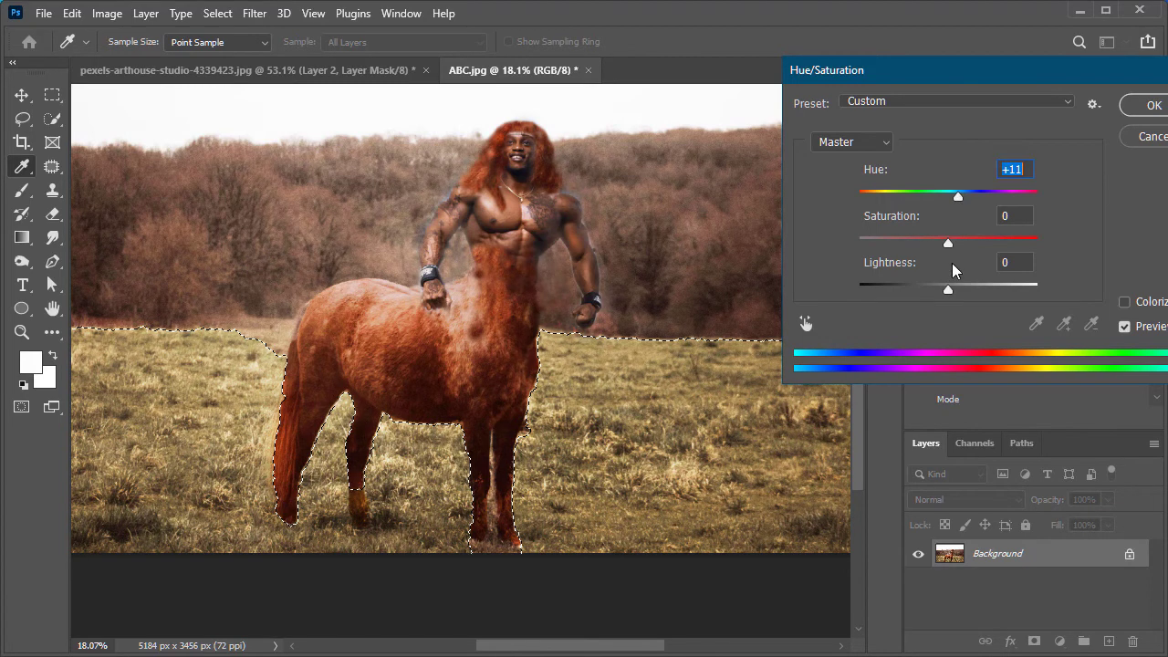
drag(948, 243, 951, 248)
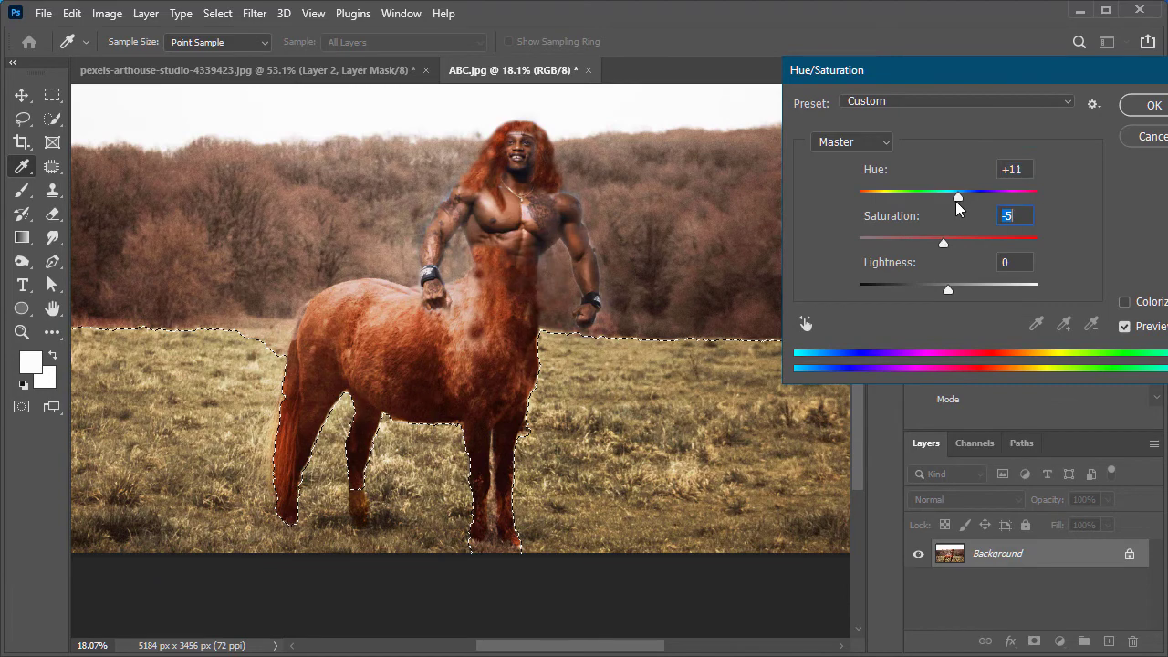
drag(957, 195, 952, 200)
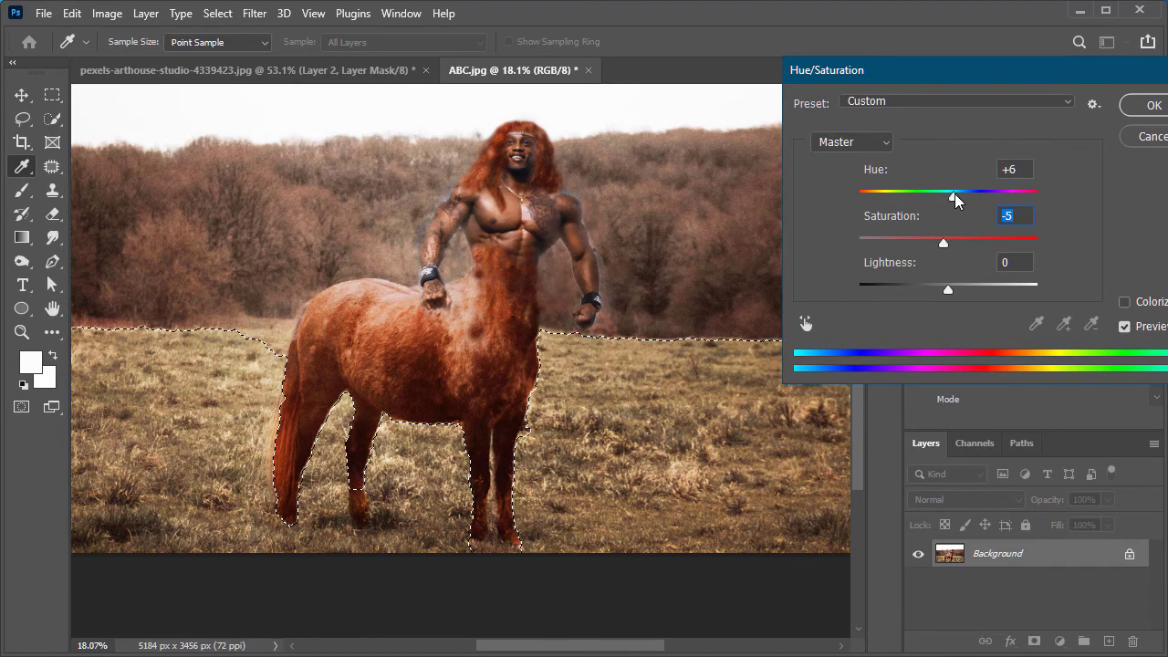
click(954, 197)
key(Return)
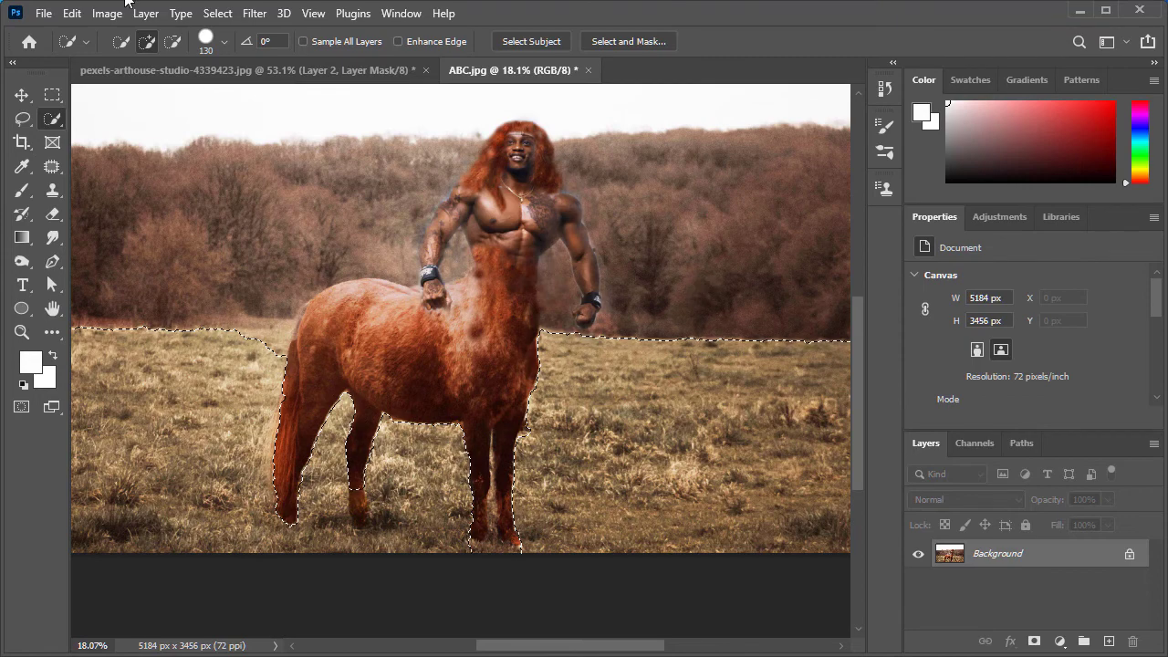
- Deselect the grass and zoom in on the composite
click(219, 13)
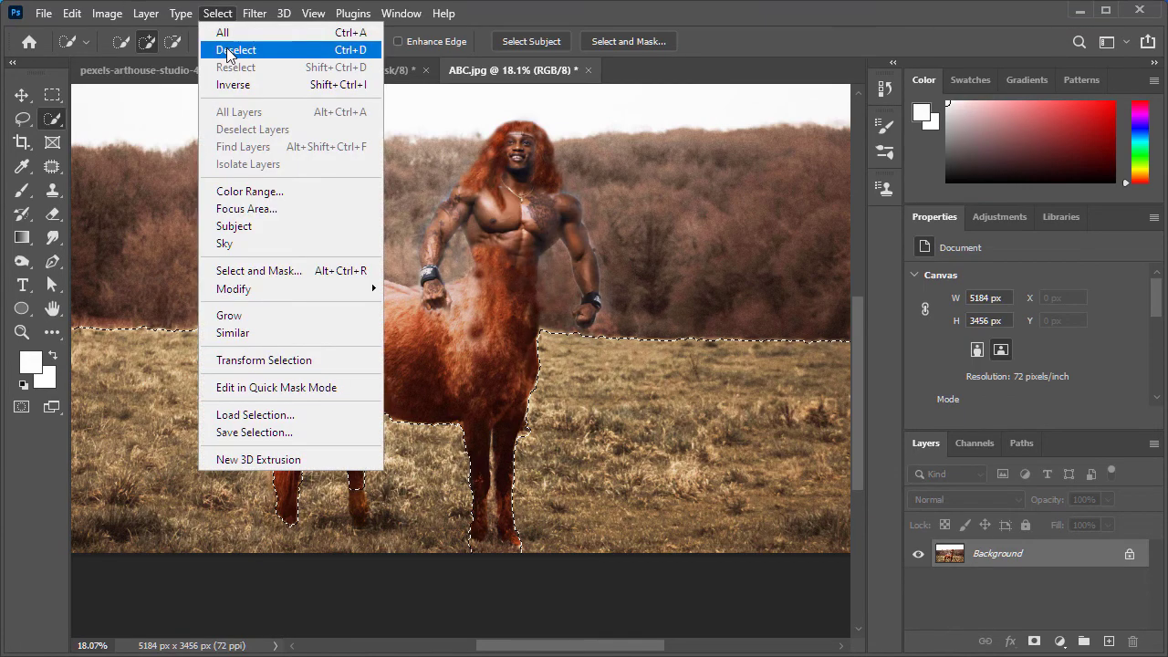
click(228, 52)
scroll(546, 353, down, 1)
scroll(546, 353, up, 2)
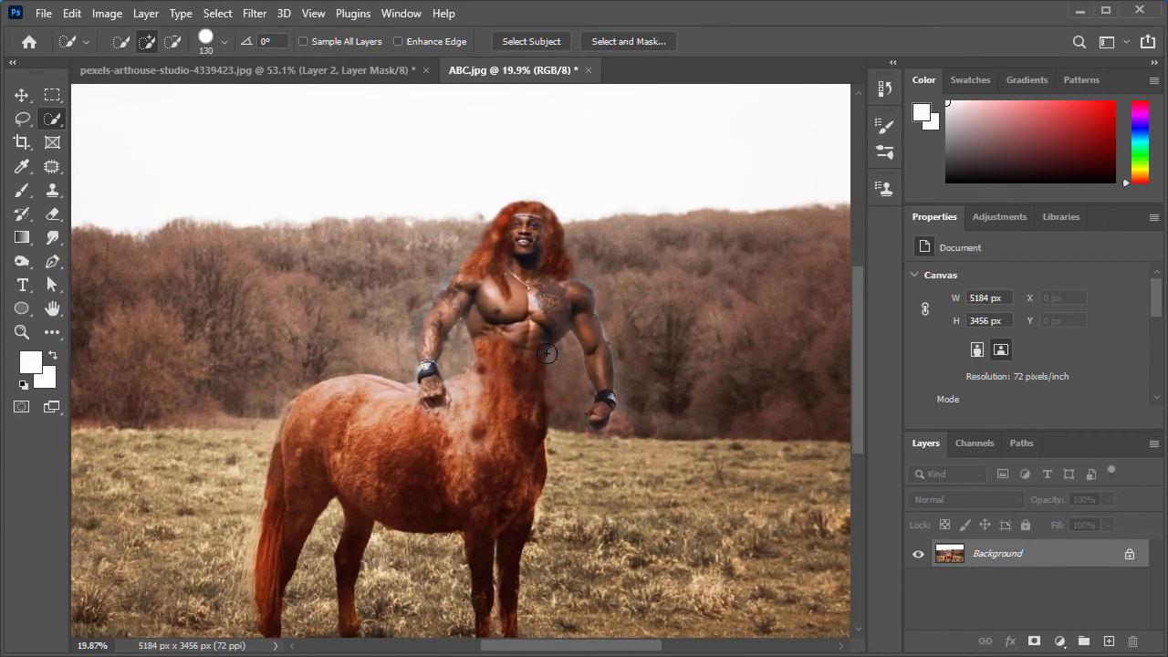
scroll(547, 353, up, 1)
scroll(547, 353, up, 1)
scroll(447, 393, up, 1)
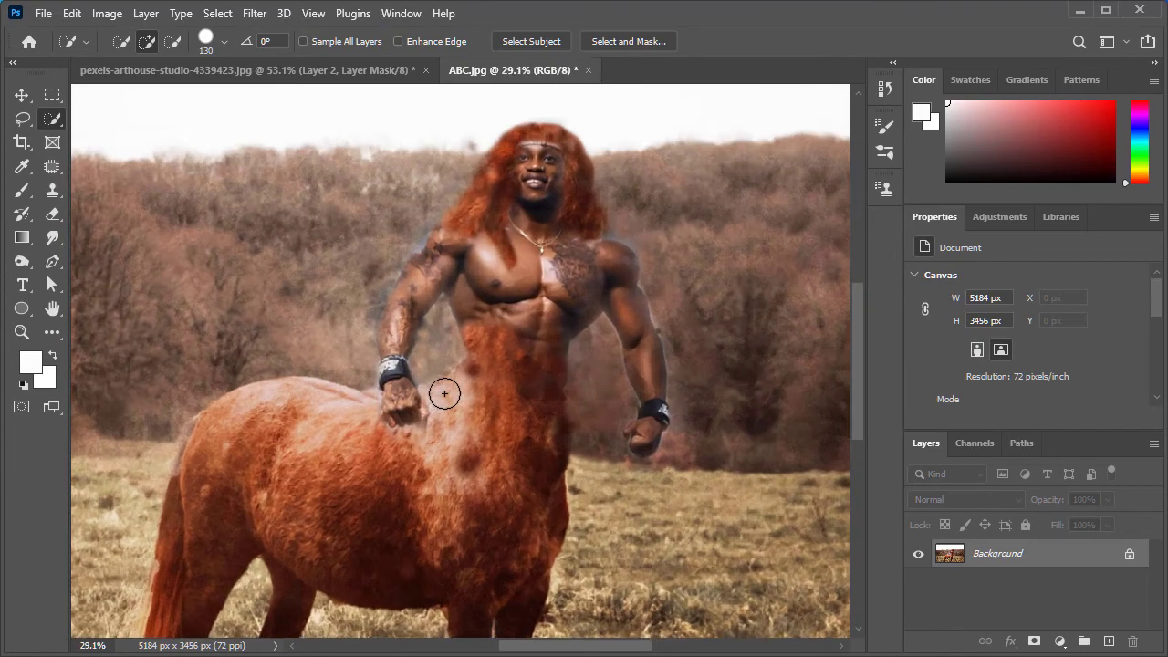
scroll(447, 392, up, 2)
scroll(447, 392, down, 2)
- Pan and zoom around the centaur to inspect the torso blend
drag(529, 477, 541, 385)
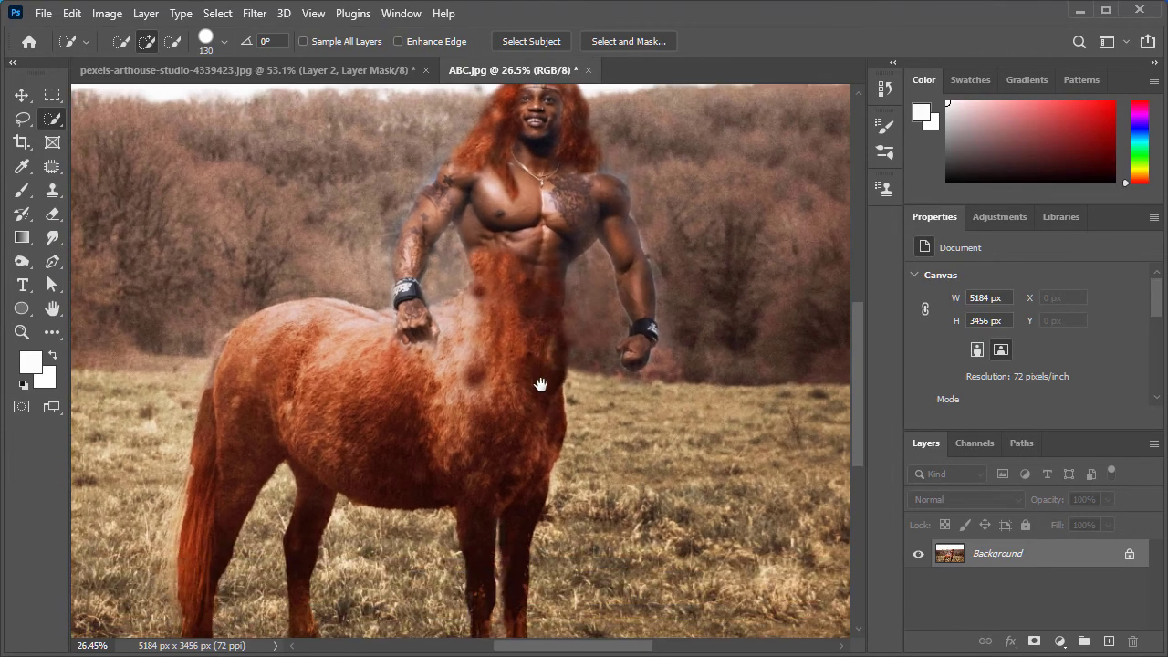
scroll(502, 379, down, 1)
scroll(502, 378, down, 1)
scroll(502, 378, up, 1)
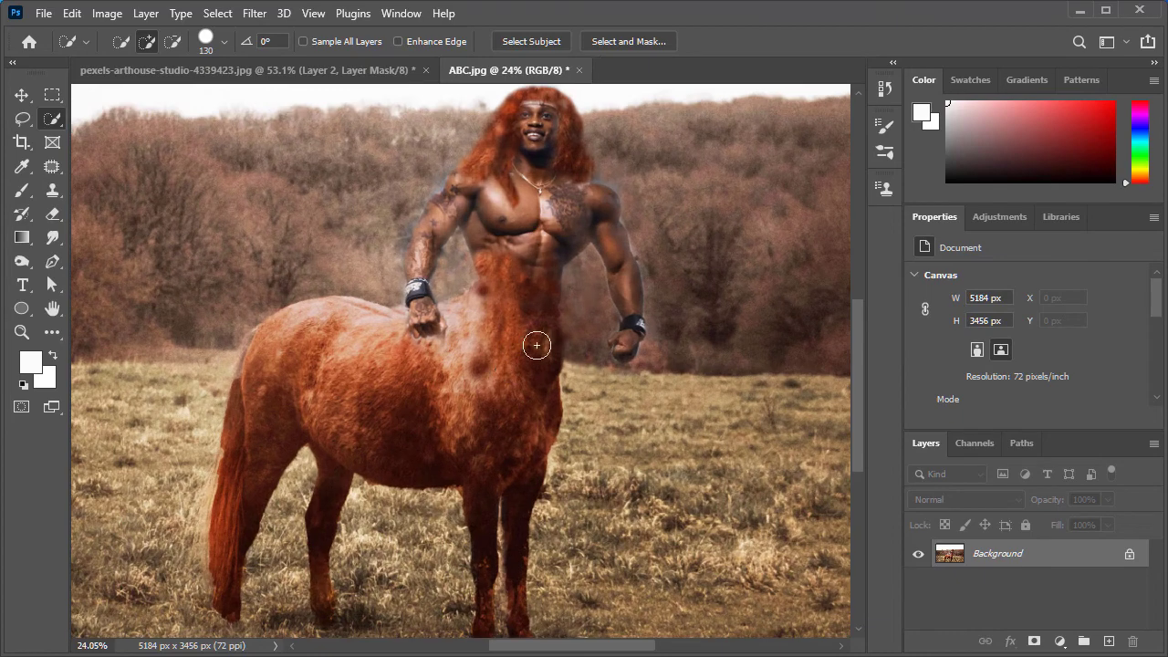
mouse_move(536, 329)
mouse_down()
mouse_move(537, 360)
mouse_move(537, 331)
mouse_up()
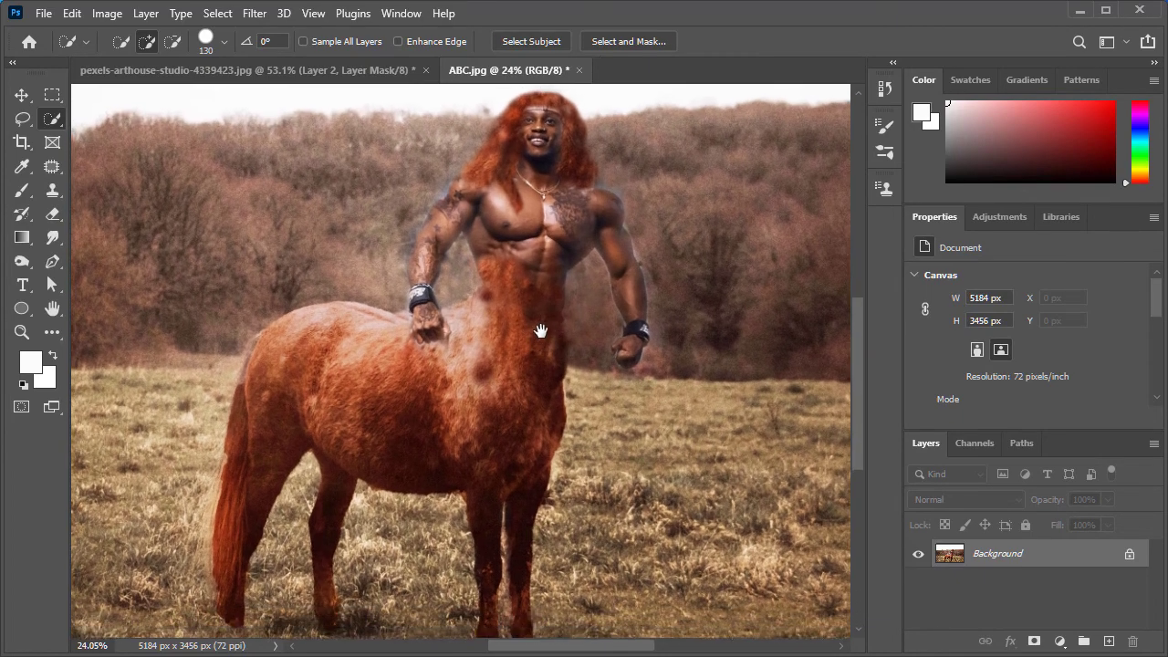
scroll(516, 385, up, 2)
scroll(516, 385, down, 1)
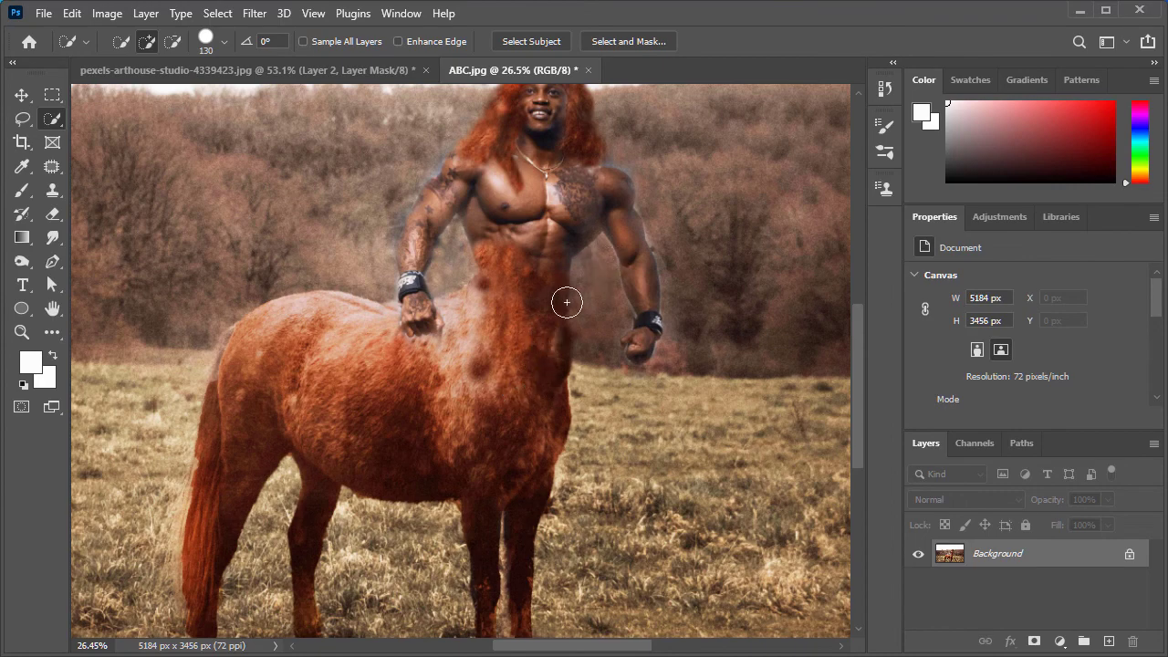
mouse_move(563, 302)
mouse_down()
mouse_move(563, 328)
mouse_move(565, 301)
mouse_up()
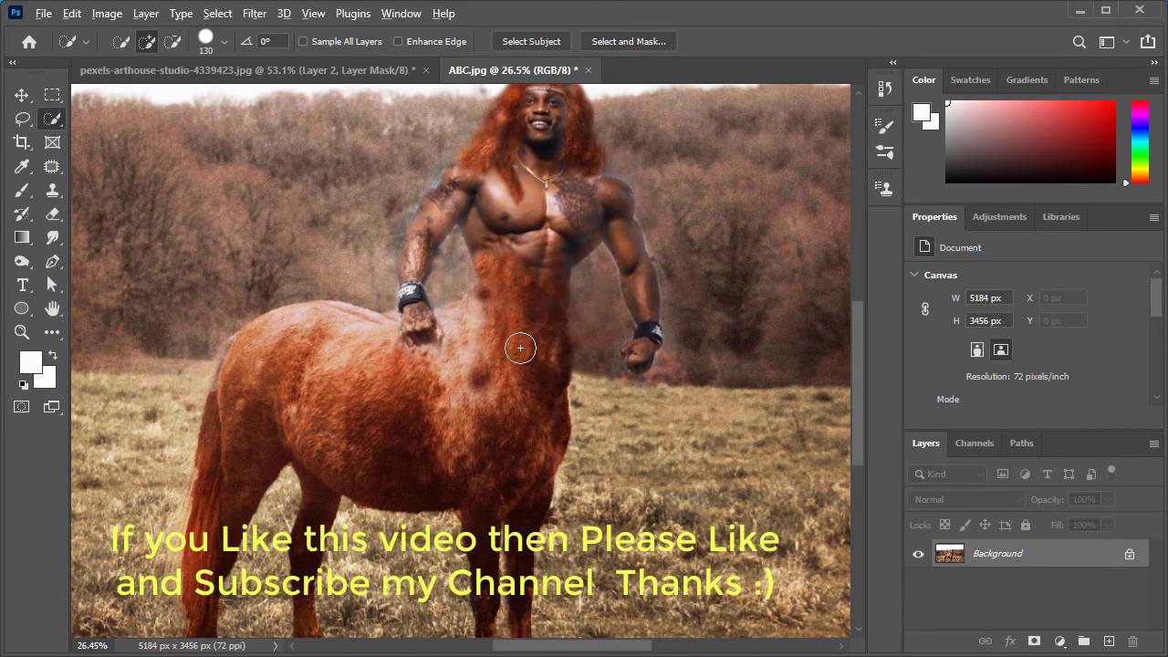